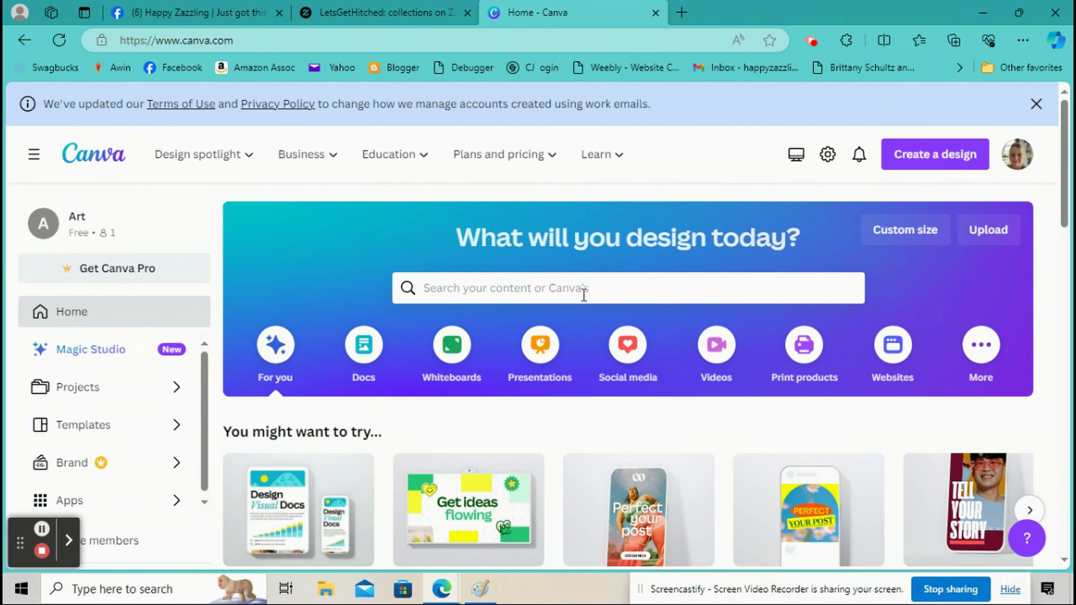
# Put the cursor in the Canva Home search box to begin a template search.
pyautogui.click(583, 295)
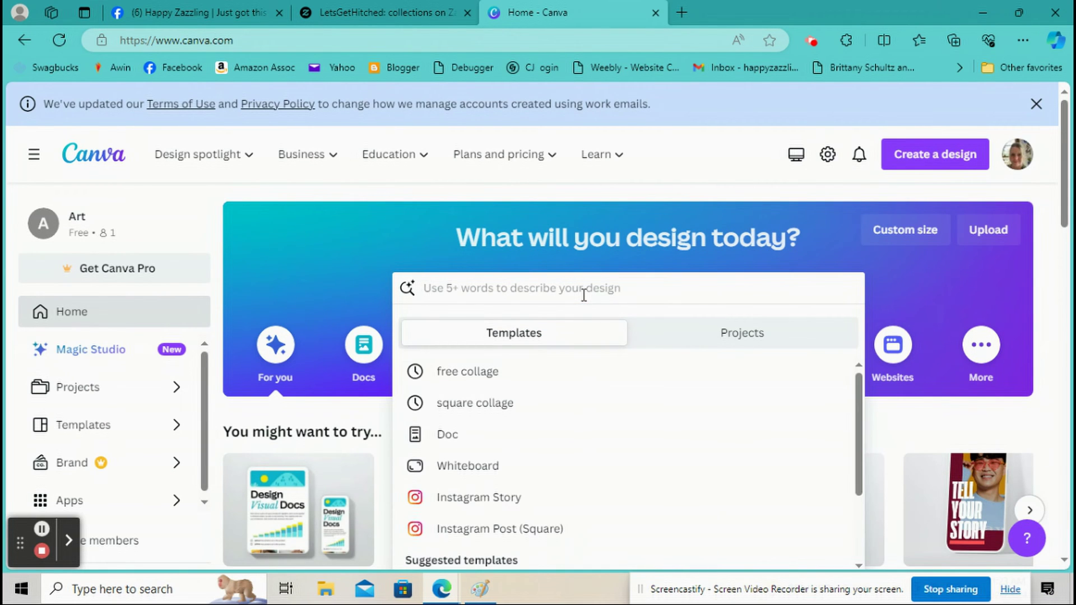
# Search Canva for 'free collage' templates and browse the 118,083 results.
pyautogui.write('fre')
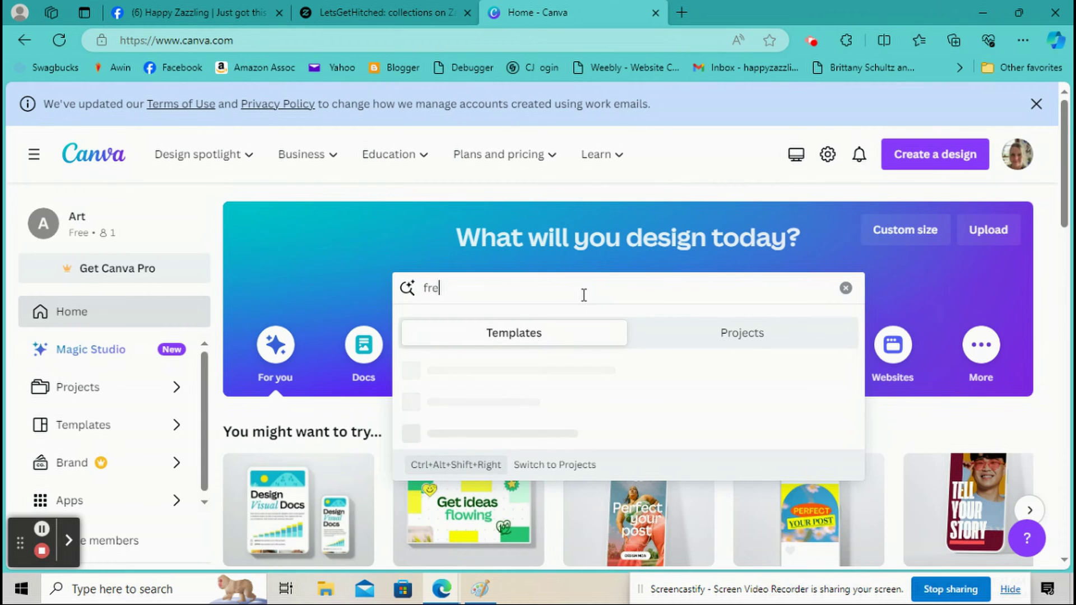
pyautogui.write('e collage')
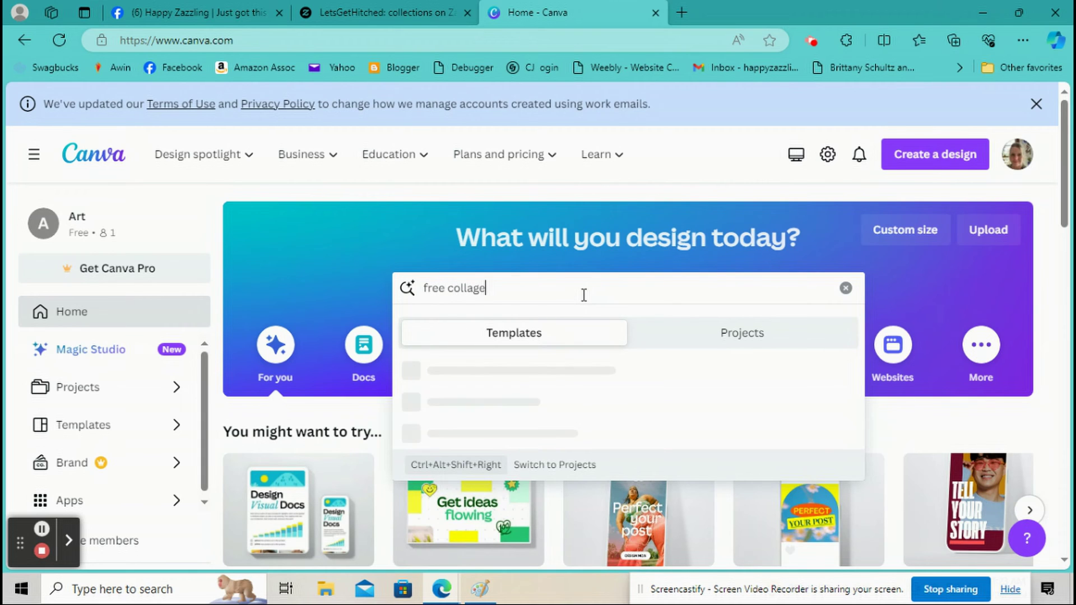
pyautogui.press('Return')
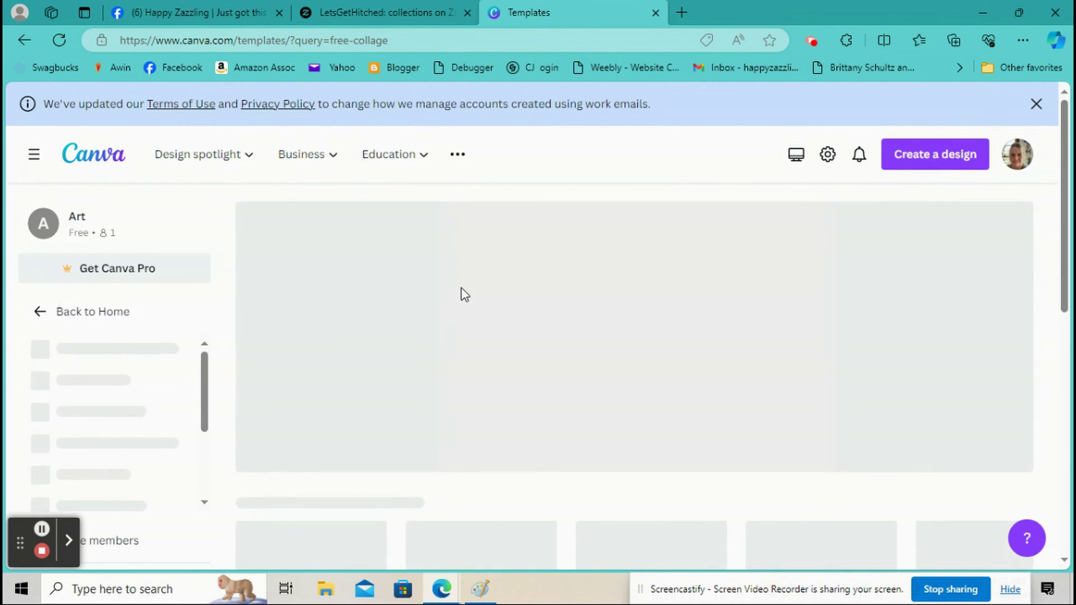
pyautogui.scroll(-2, 461, 290)
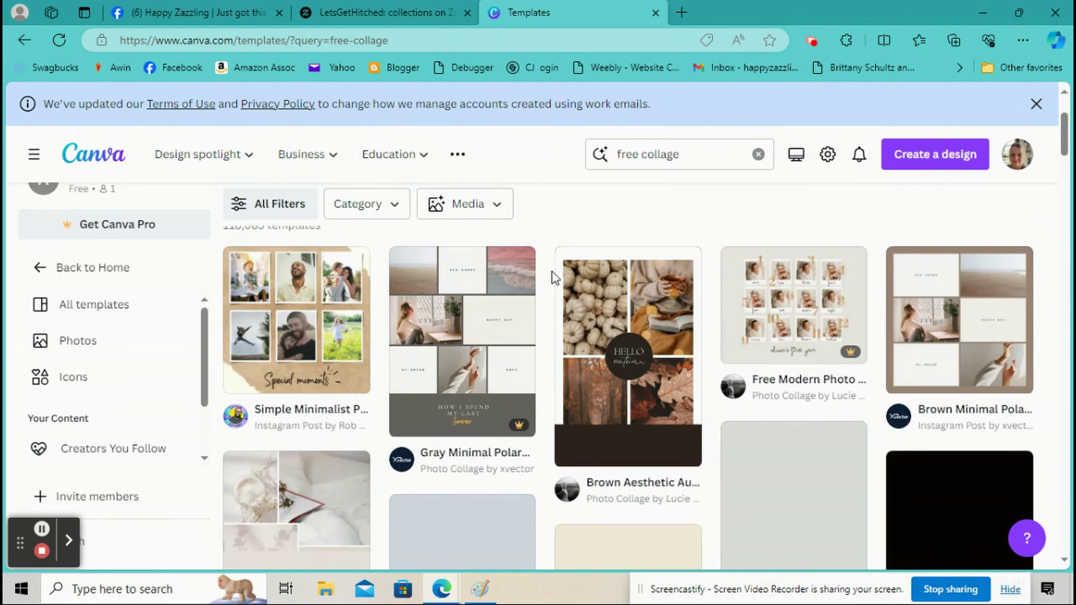
pyautogui.scroll(2, 554, 279)
pyautogui.scroll(-1, 555, 278)
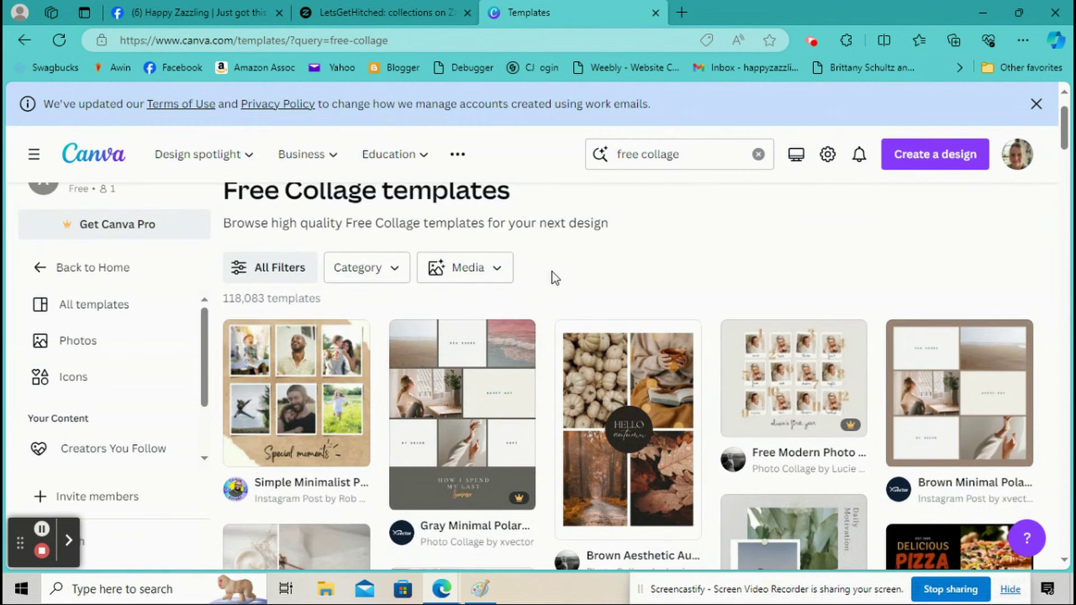
pyautogui.scroll(-9, 554, 279)
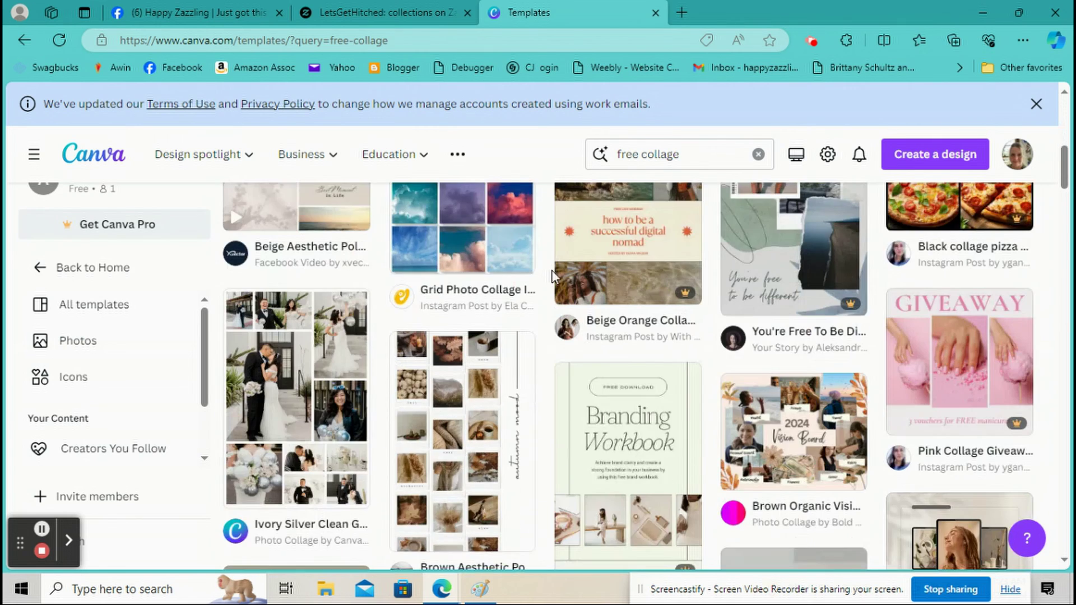
pyautogui.scroll(-9, 551, 277)
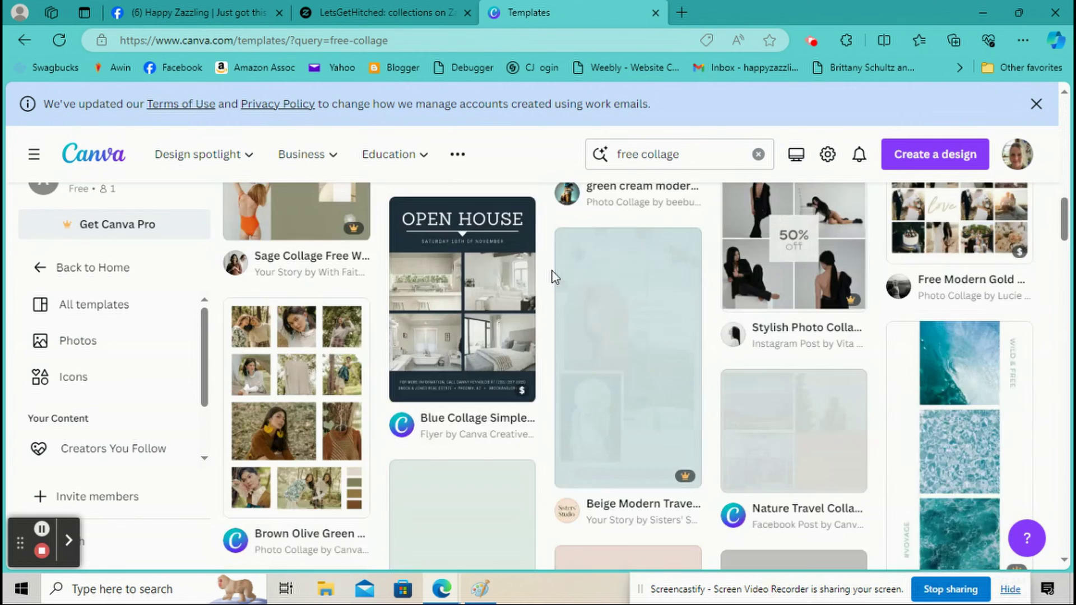
pyautogui.scroll(-6, 552, 277)
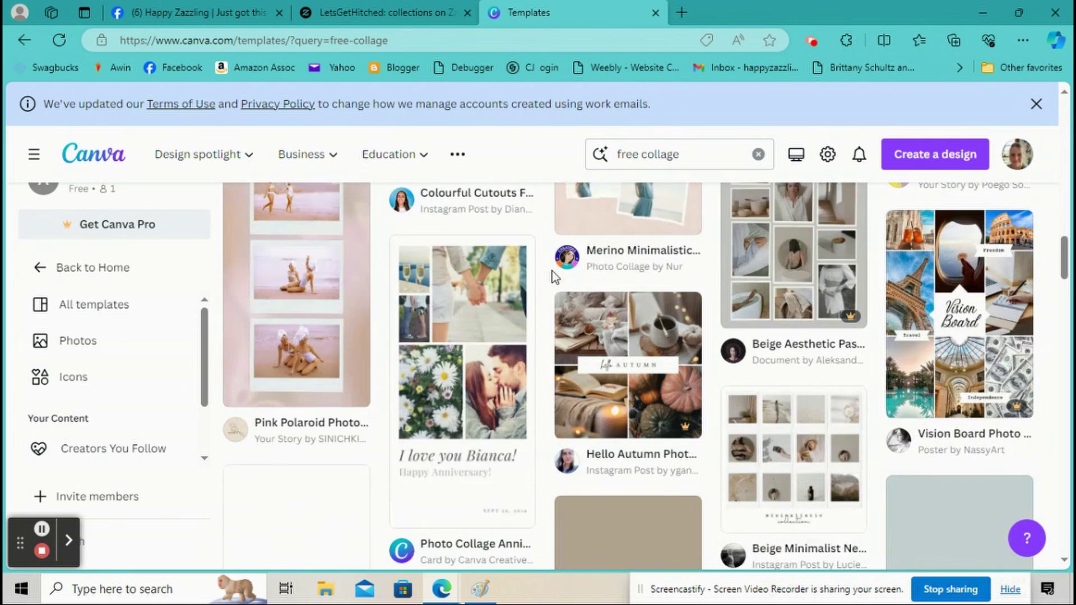
pyautogui.scroll(-3, 552, 277)
pyautogui.scroll(5, 553, 277)
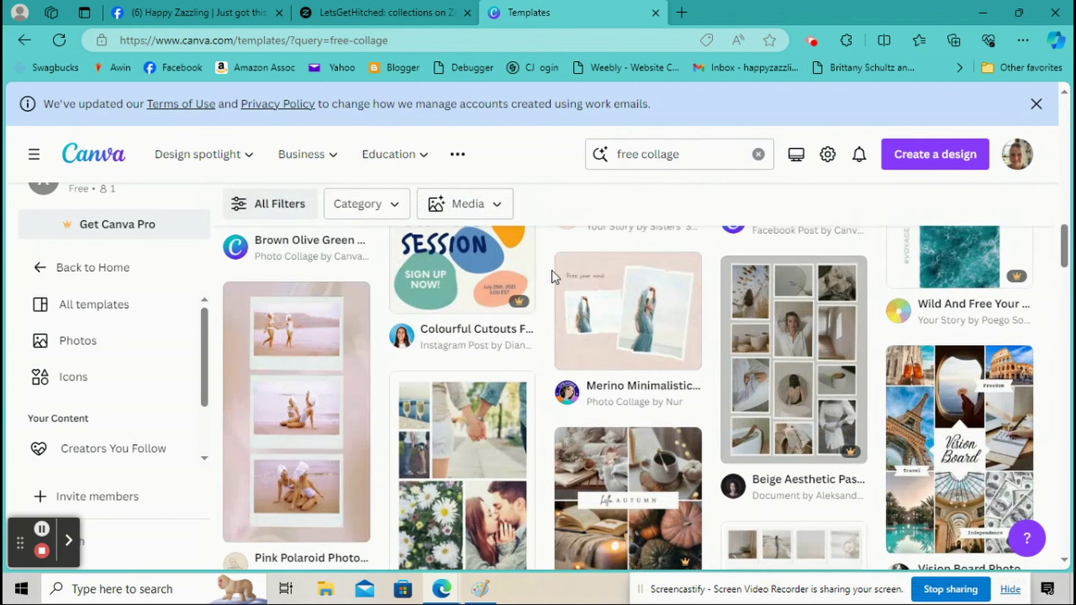
pyautogui.scroll(8, 553, 277)
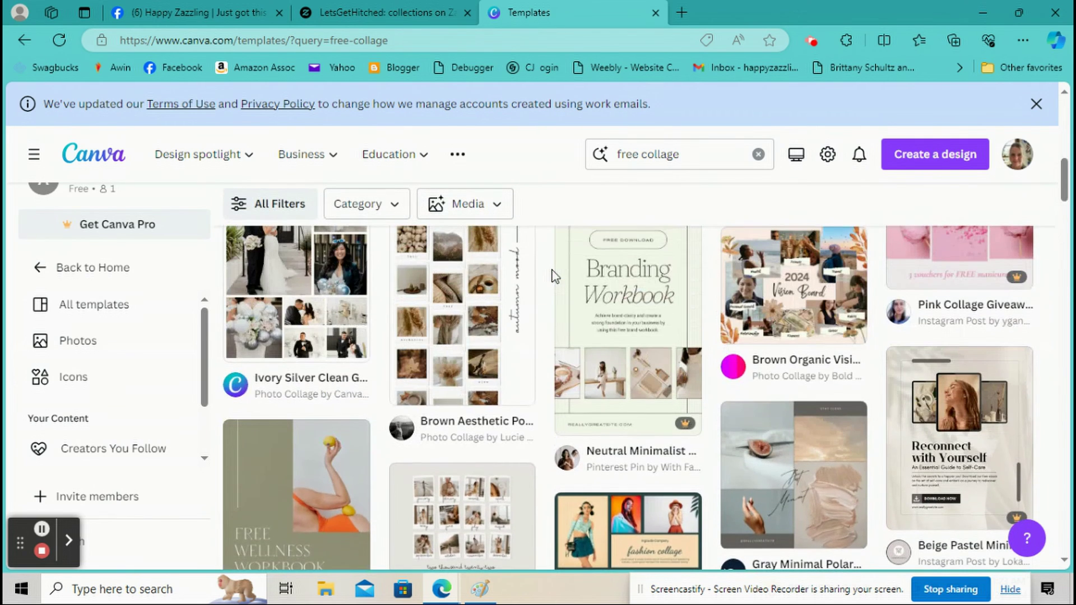
pyautogui.scroll(-5, 552, 275)
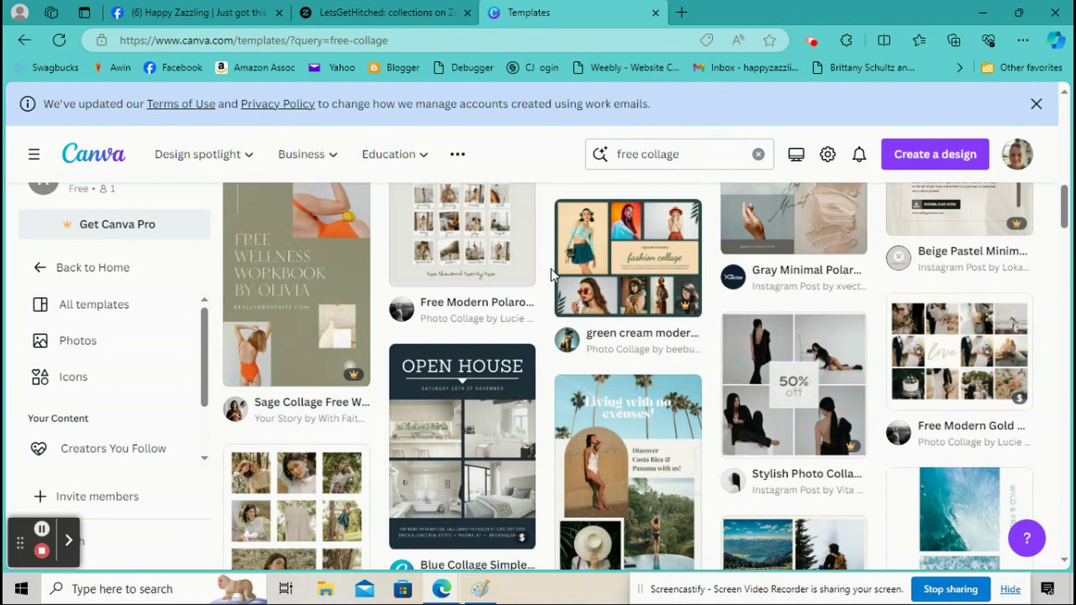
pyautogui.scroll(10, 551, 274)
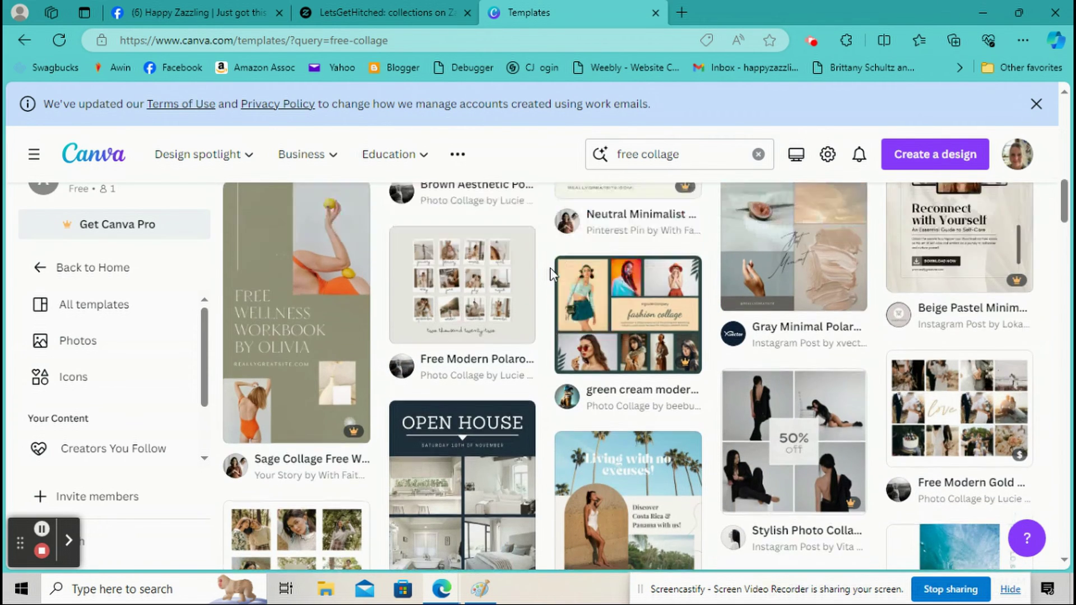
pyautogui.scroll(3, 552, 274)
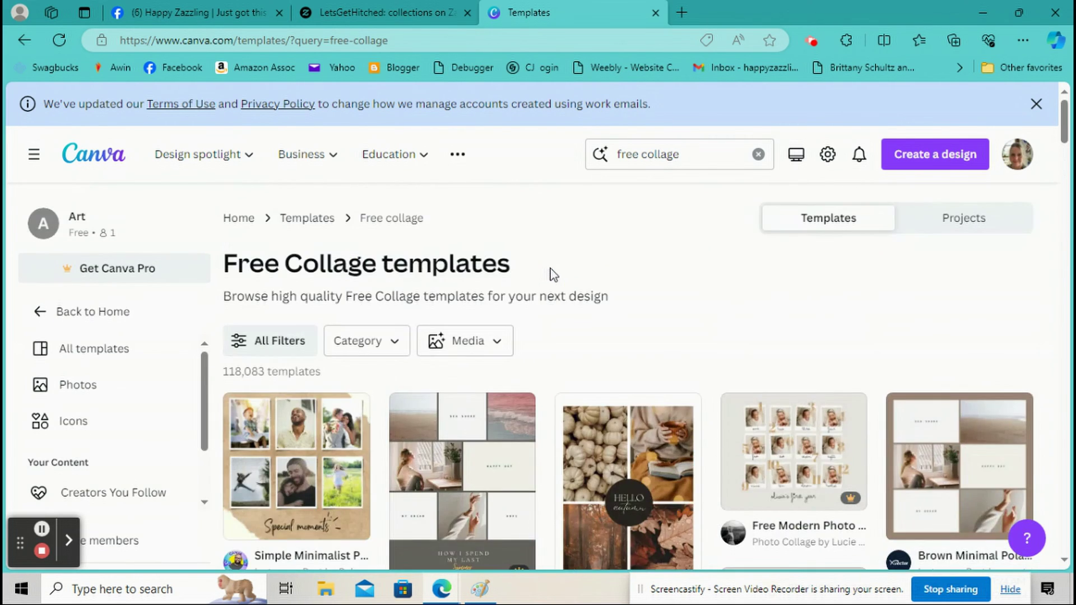
pyautogui.scroll(-1, 552, 274)
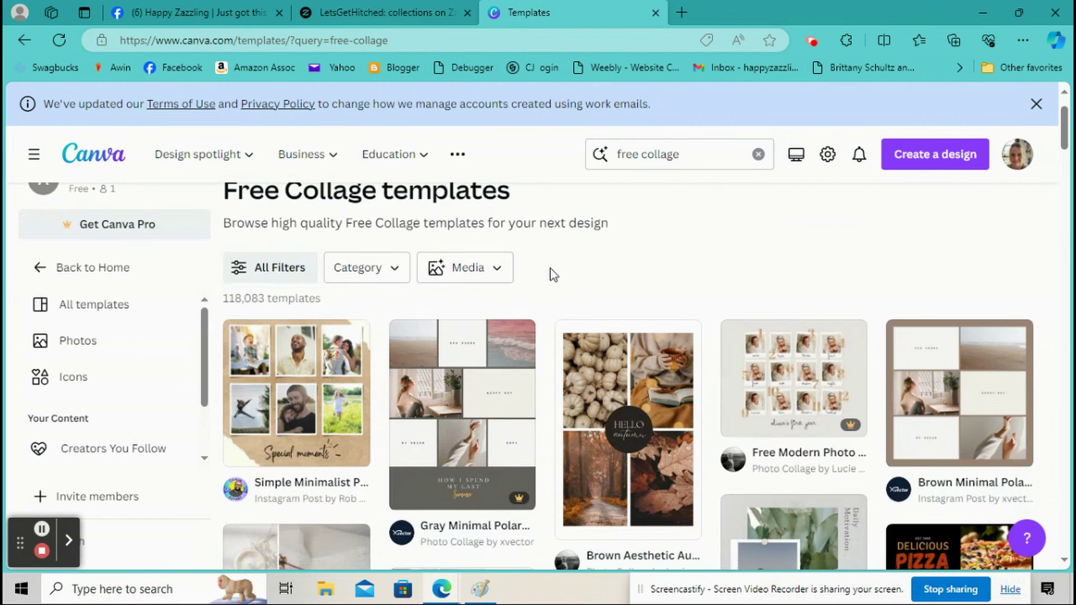
# Start a new design from the Simple Minimalist Photos Collage template with its 'Special moments' text.
pyautogui.click(300, 403)
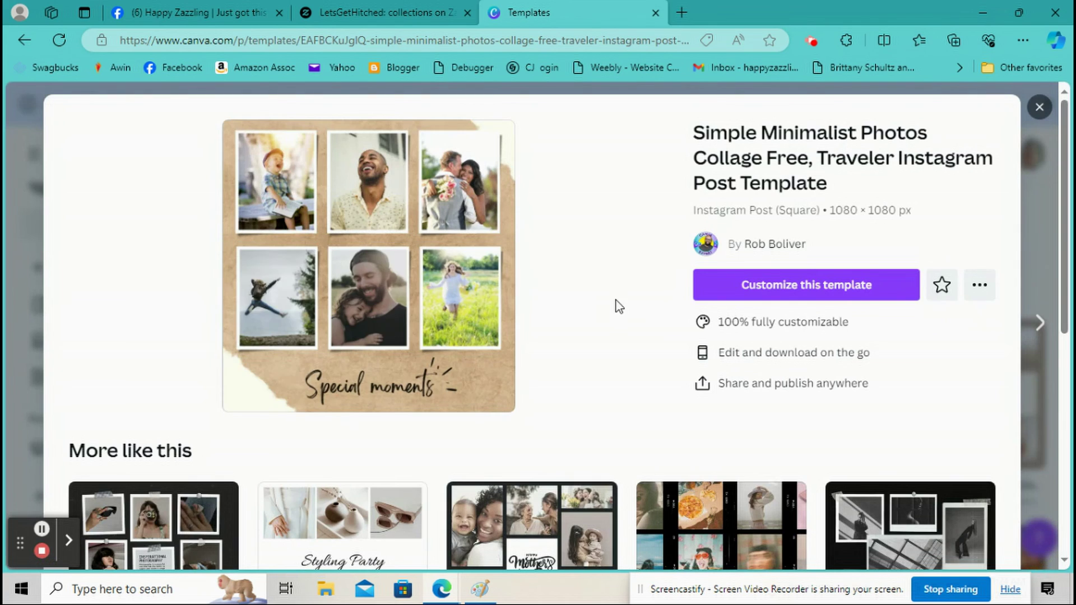
pyautogui.click(803, 287)
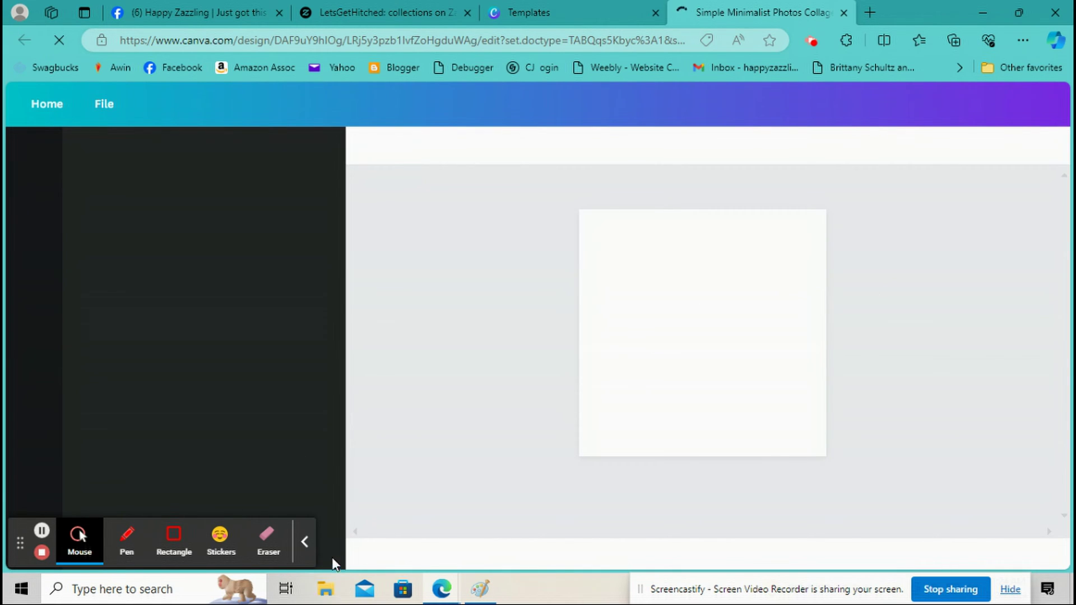
pyautogui.click(305, 542)
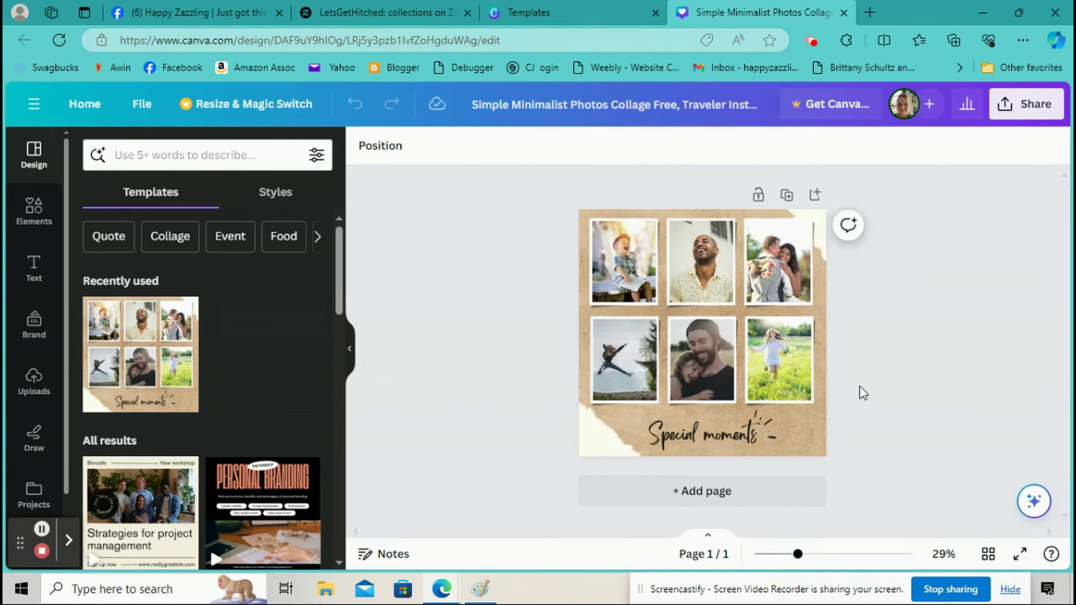
# Open the Beautiful Ocean Waves and Sea Glass Wedding collection in Zazzle, browse its products, and view its public page.
pyautogui.click(358, 10)
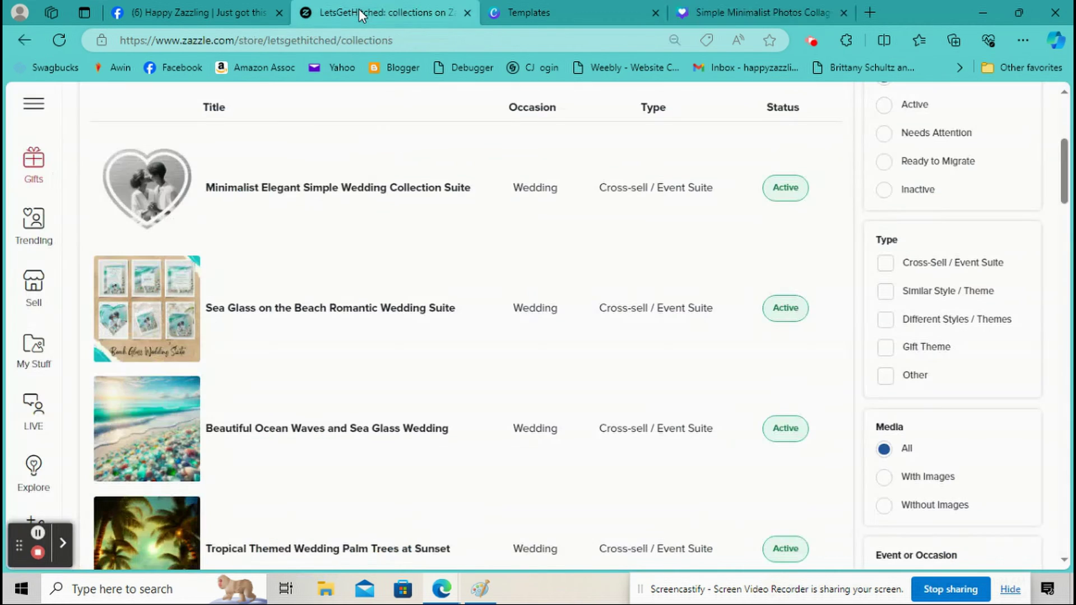
pyautogui.click(302, 436)
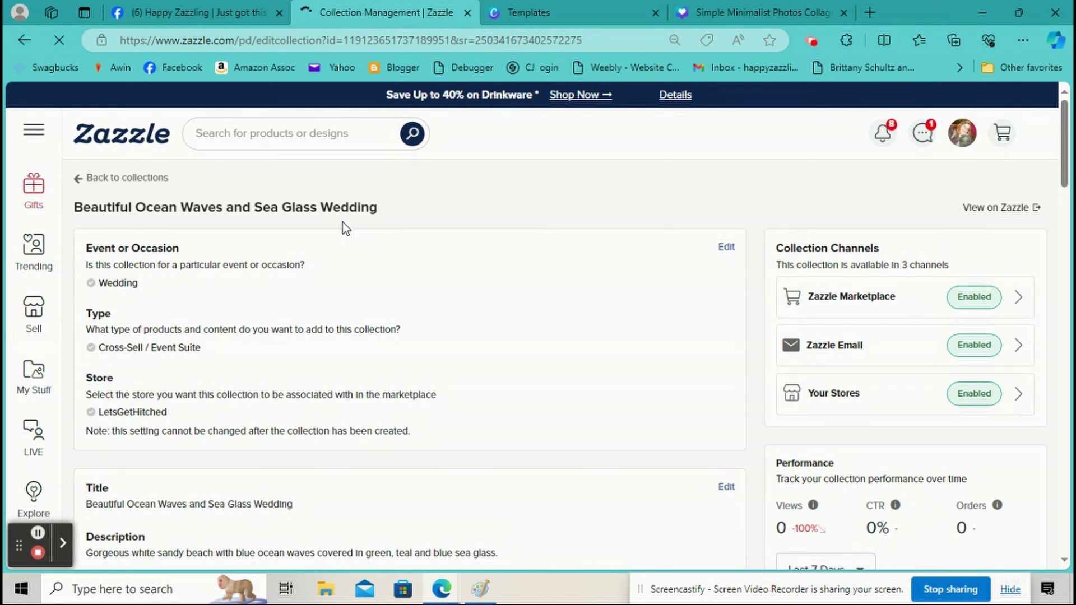
pyautogui.scroll(-10, 227, 313)
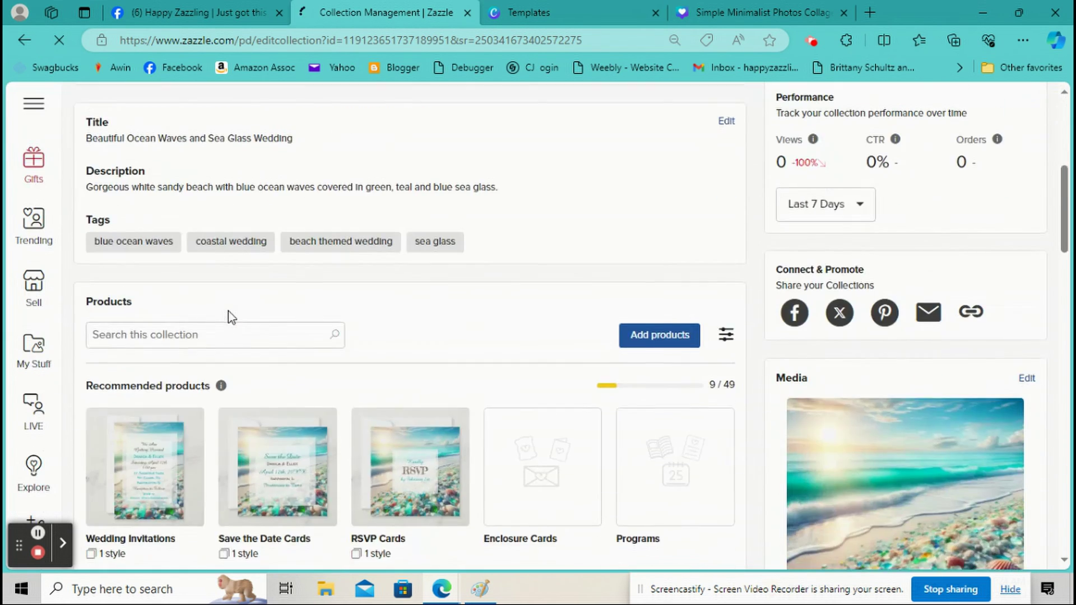
pyautogui.scroll(-5, 273, 309)
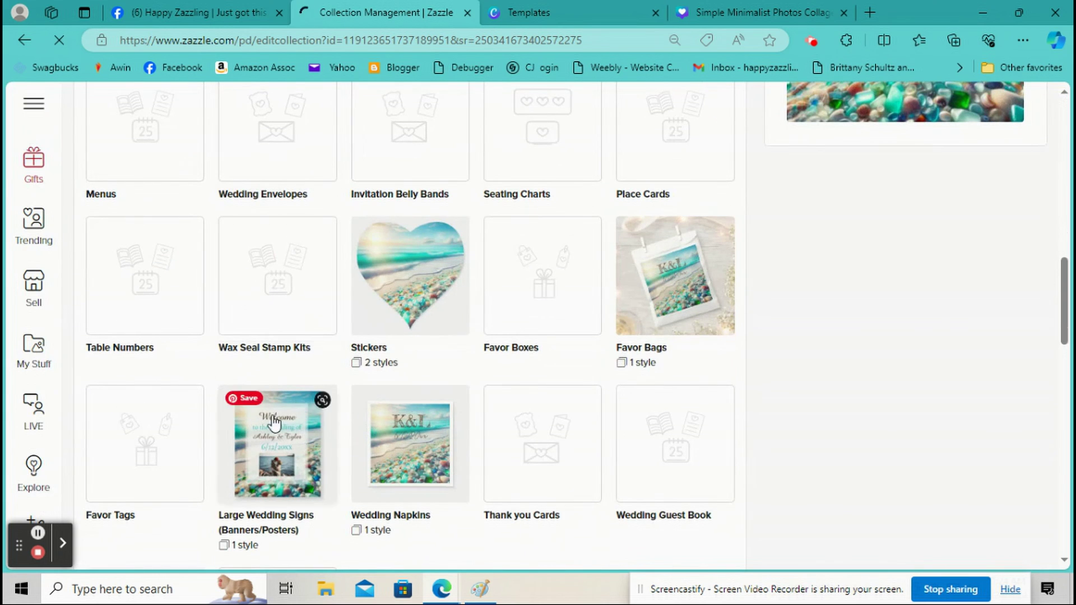
pyautogui.scroll(4, 708, 288)
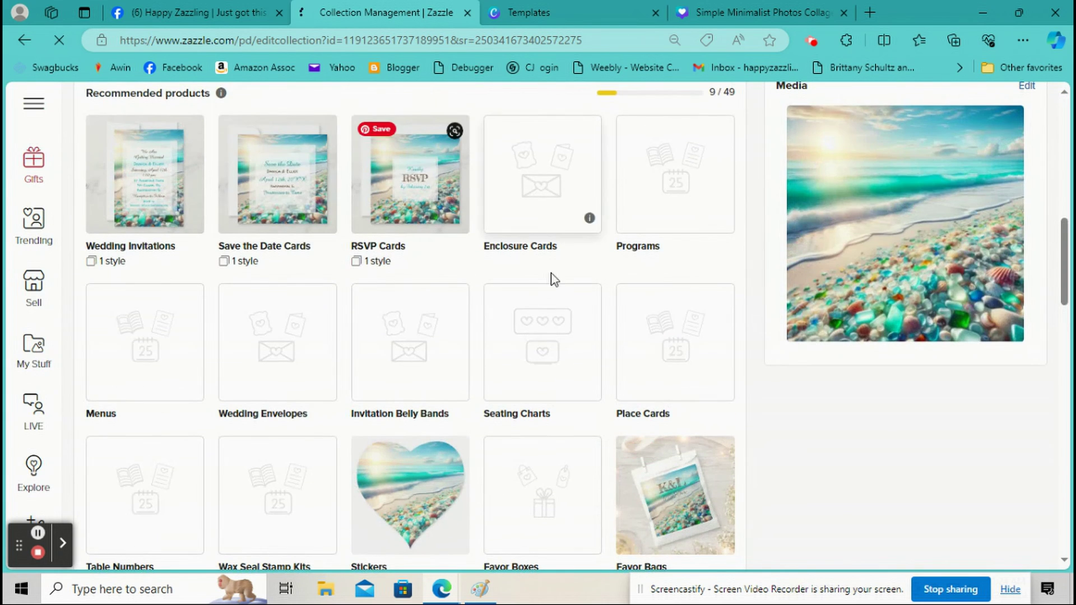
pyautogui.scroll(-4, 549, 291)
pyautogui.scroll(-5, 546, 303)
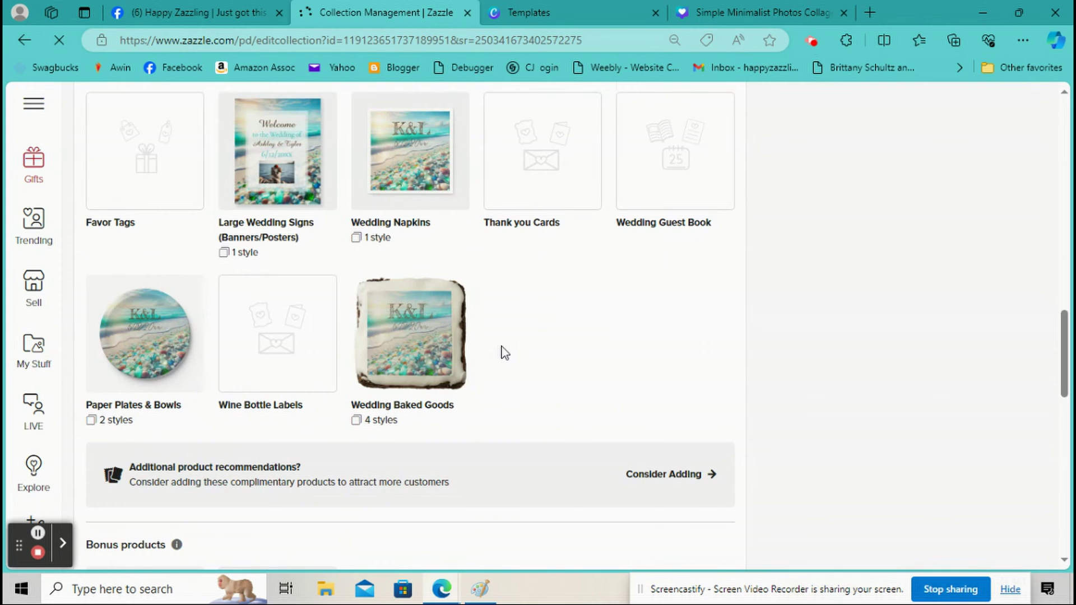
pyautogui.scroll(12, 504, 353)
pyautogui.scroll(-3, 527, 320)
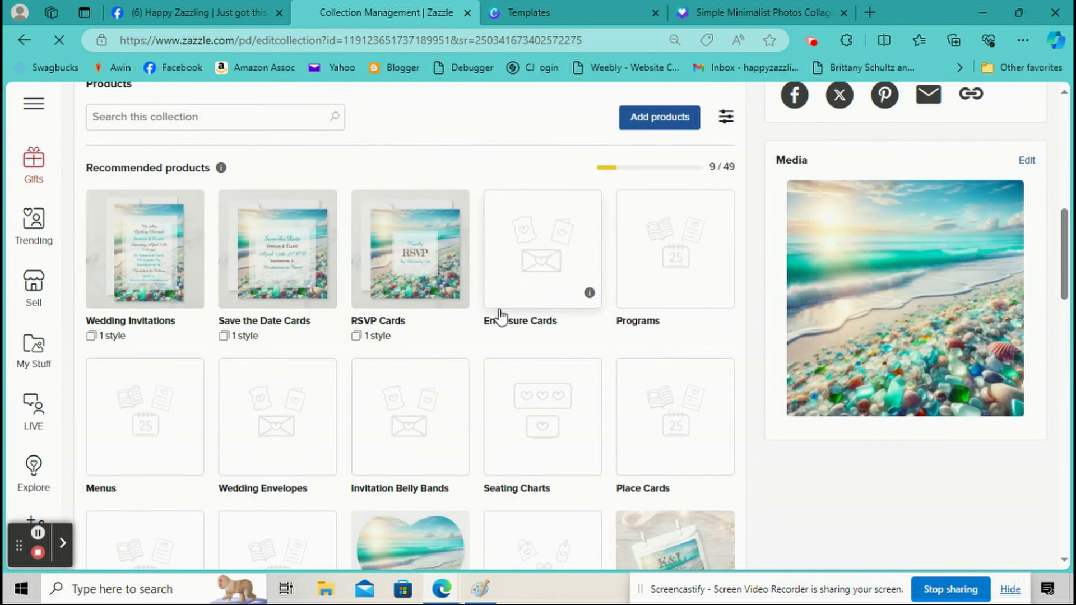
pyautogui.scroll(-3, 461, 303)
pyautogui.scroll(3, 461, 302)
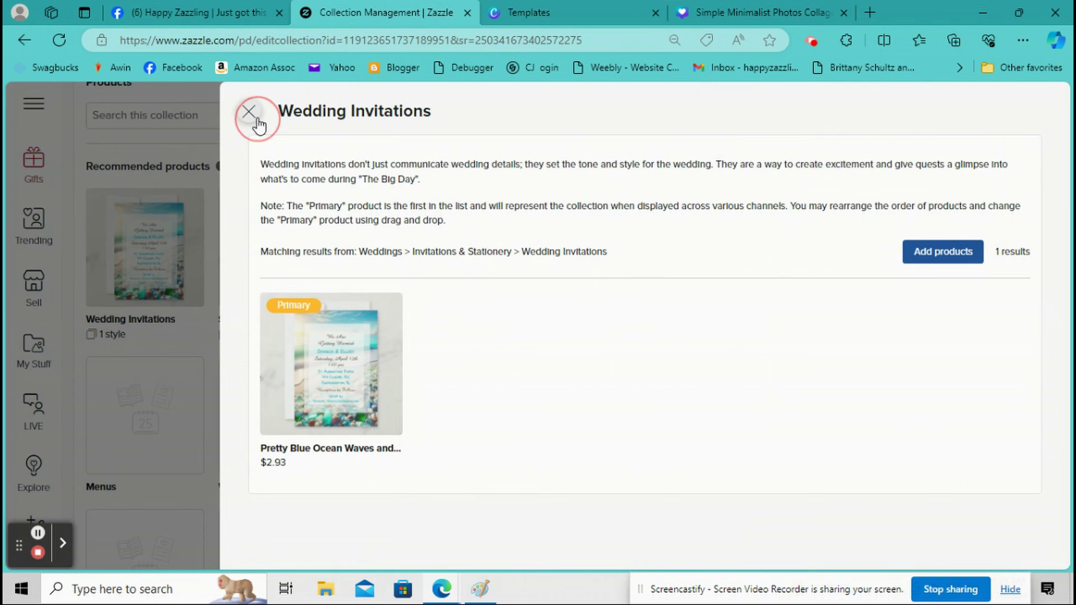
pyautogui.click(249, 111)
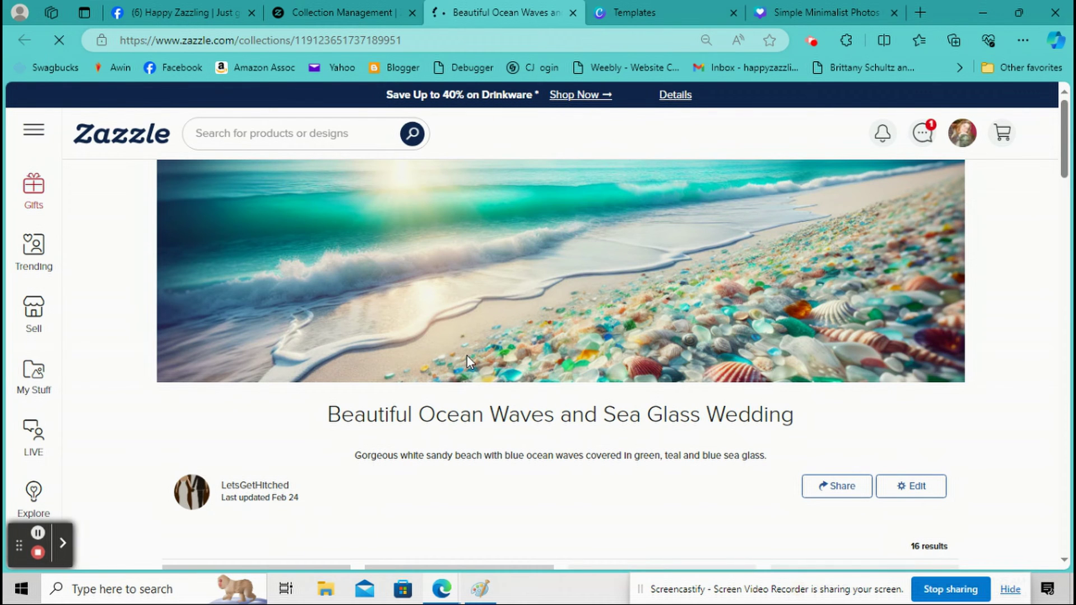
# Download the Front kisses and Wedding mockups of the first collection product.
pyautogui.scroll(-9, 394, 355)
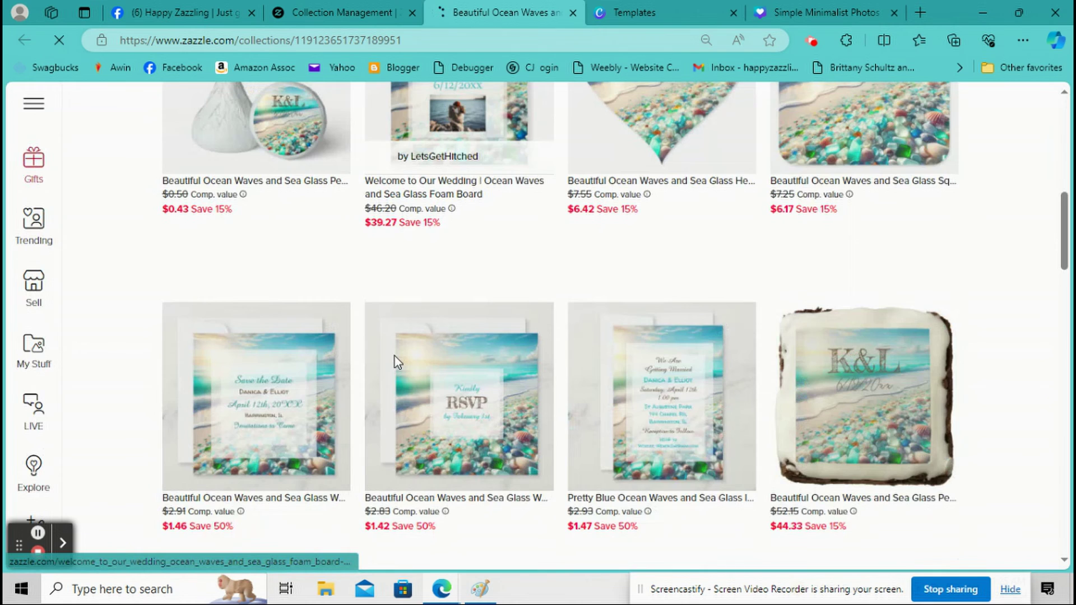
pyautogui.scroll(3, 267, 281)
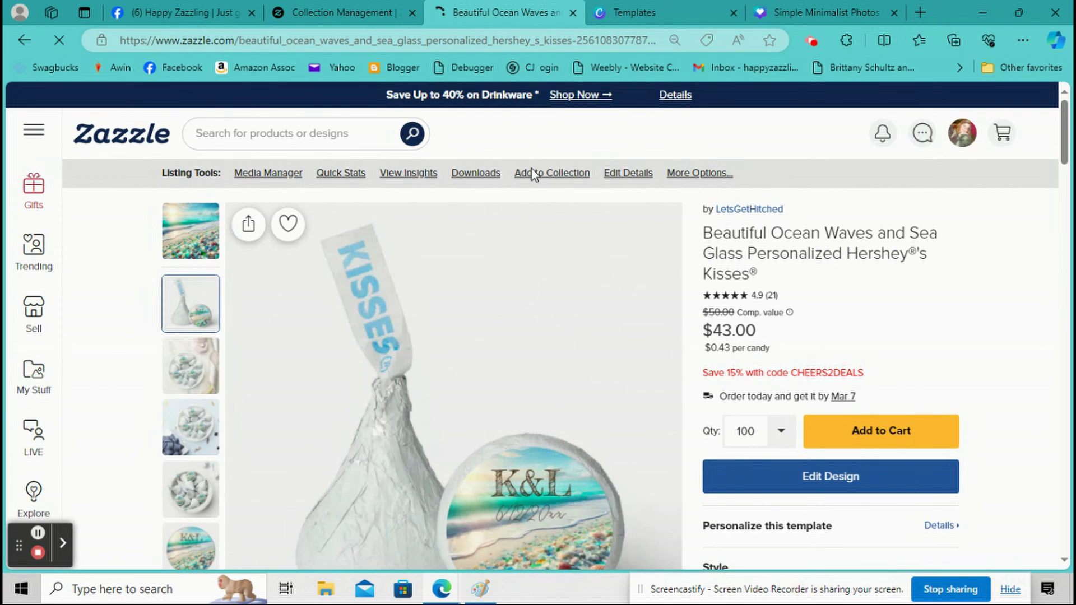
pyautogui.click(476, 174)
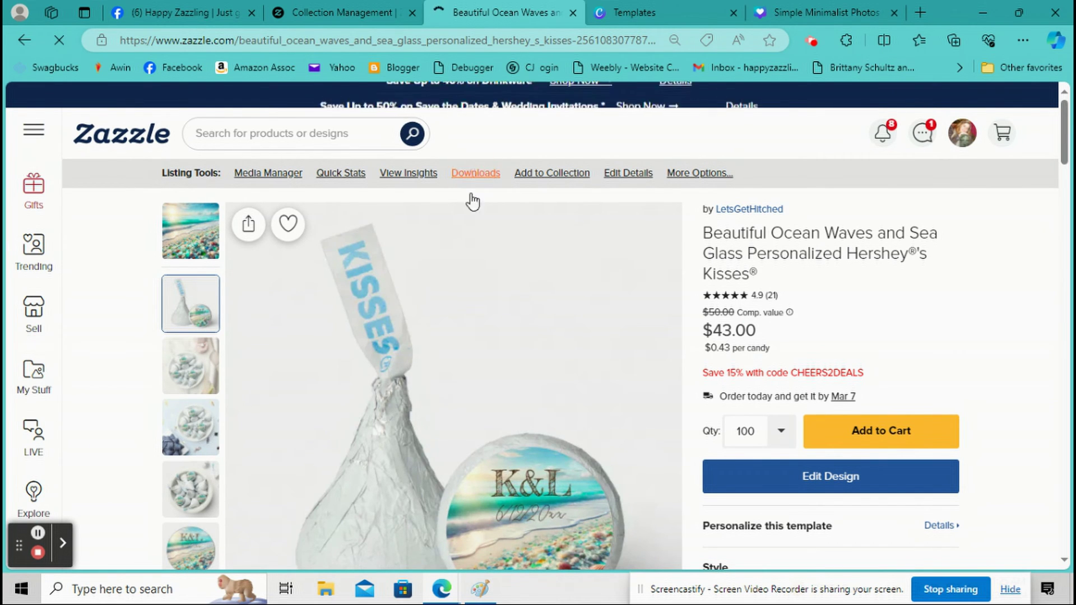
pyautogui.scroll(-2, 456, 275)
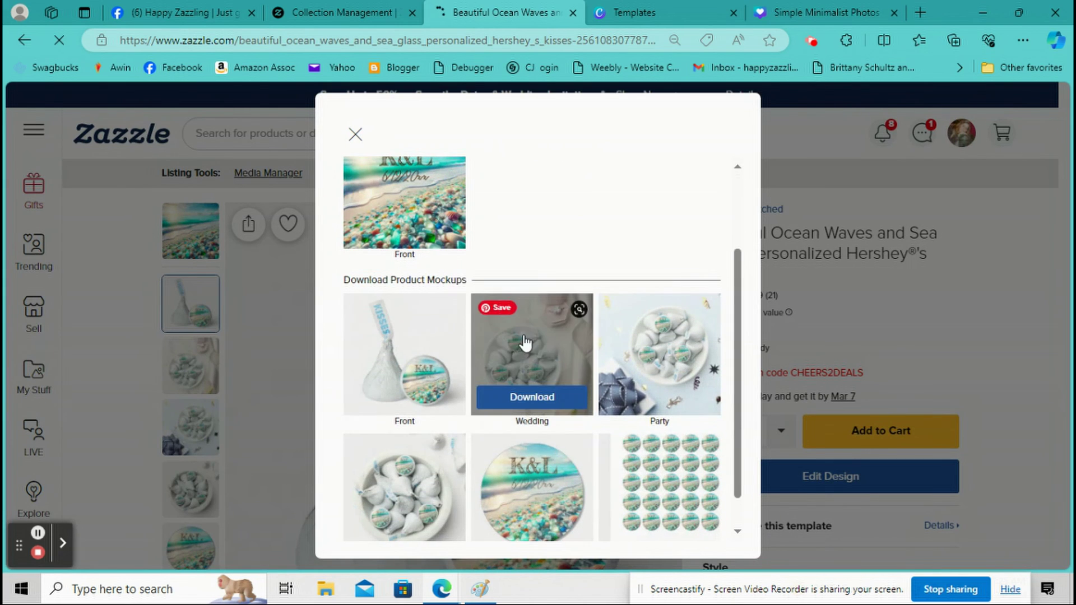
pyautogui.click(415, 401)
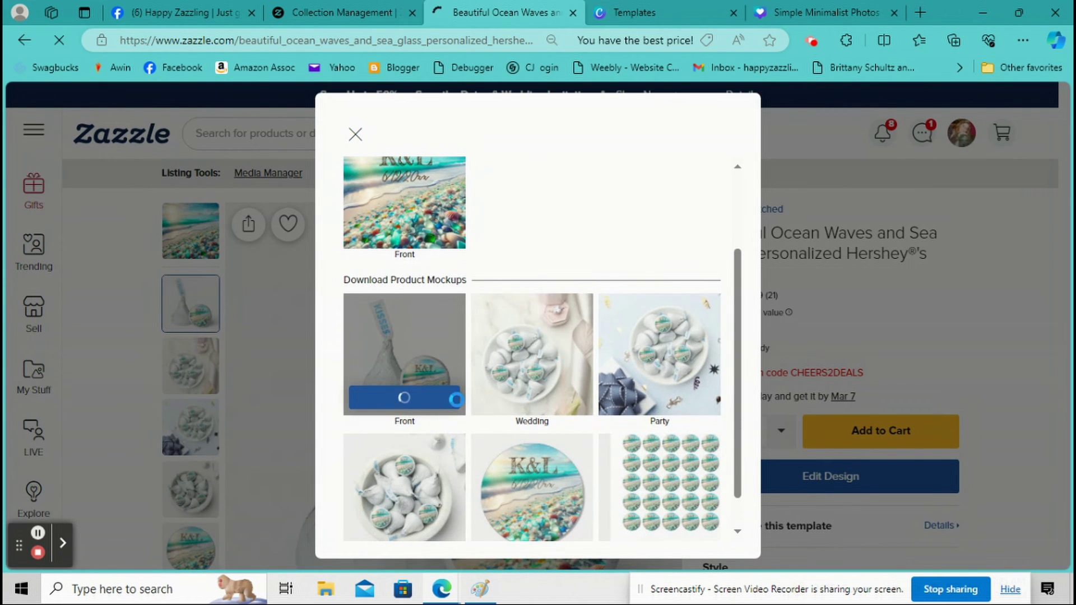
pyautogui.click(532, 398)
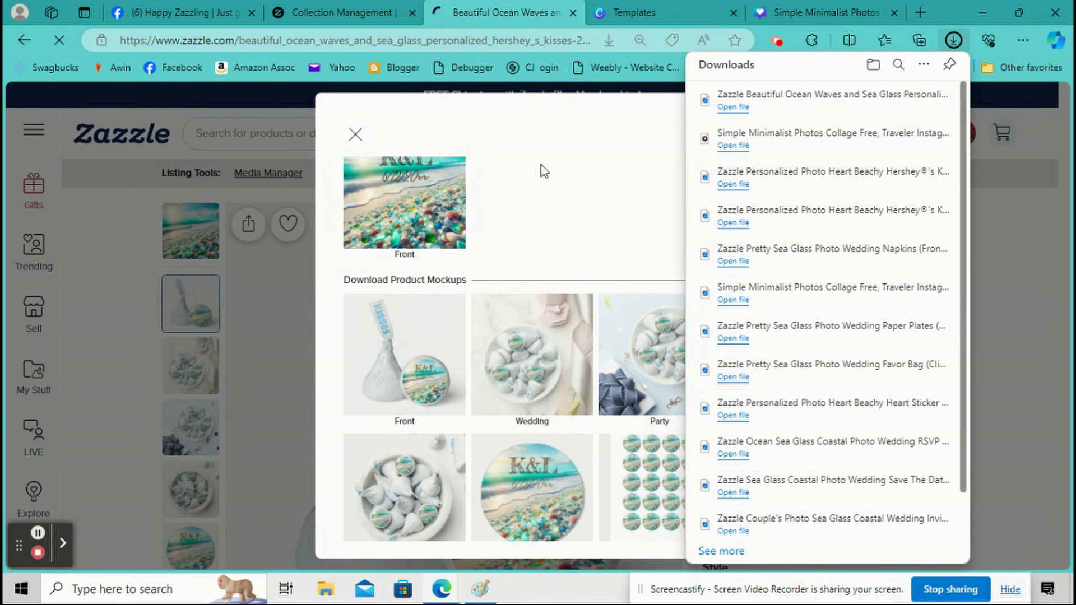
pyautogui.click(24, 40)
# Download the heart sticker's Front and Envelope mockups.
pyautogui.moveTo(682, 309)
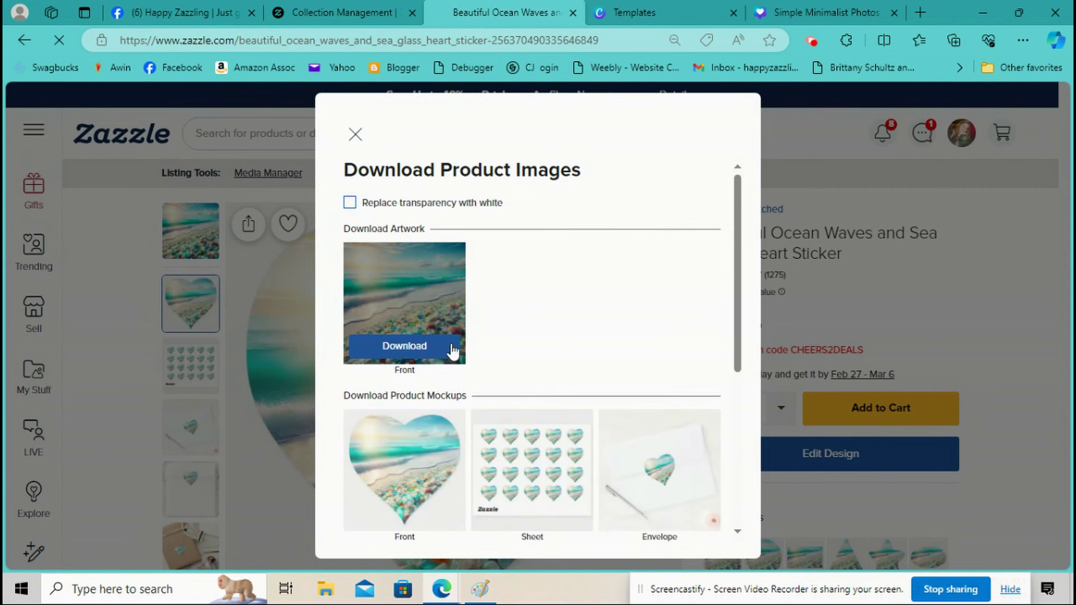
pyautogui.scroll(-2, 452, 351)
pyautogui.click(403, 398)
pyautogui.click(659, 397)
pyautogui.click(24, 40)
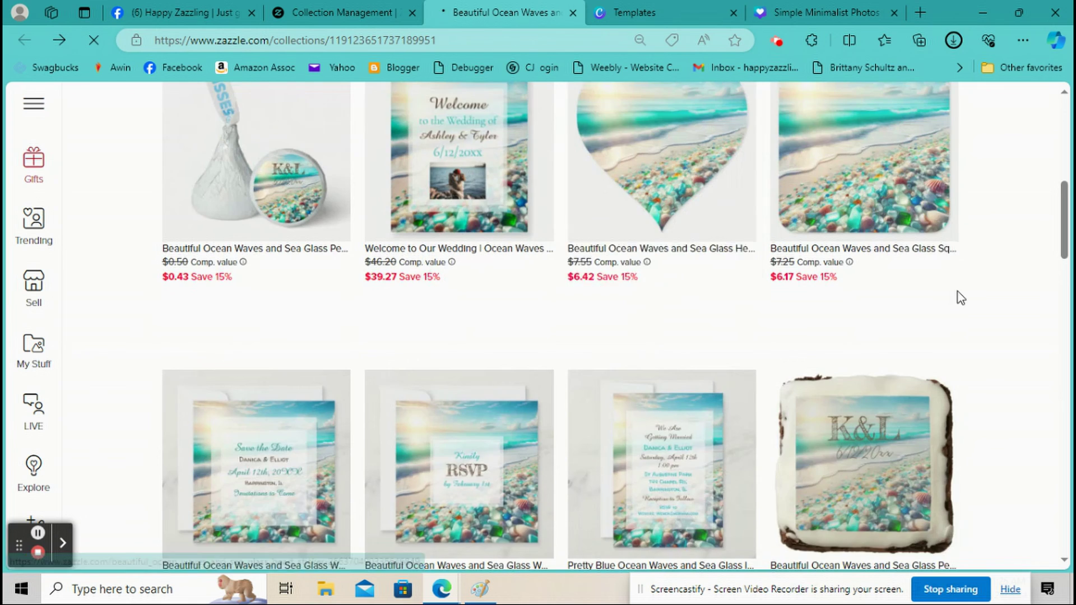
# Download the Save the Date product's Front artwork and Front mockup.
pyautogui.scroll(-2, 961, 298)
pyautogui.click(326, 275)
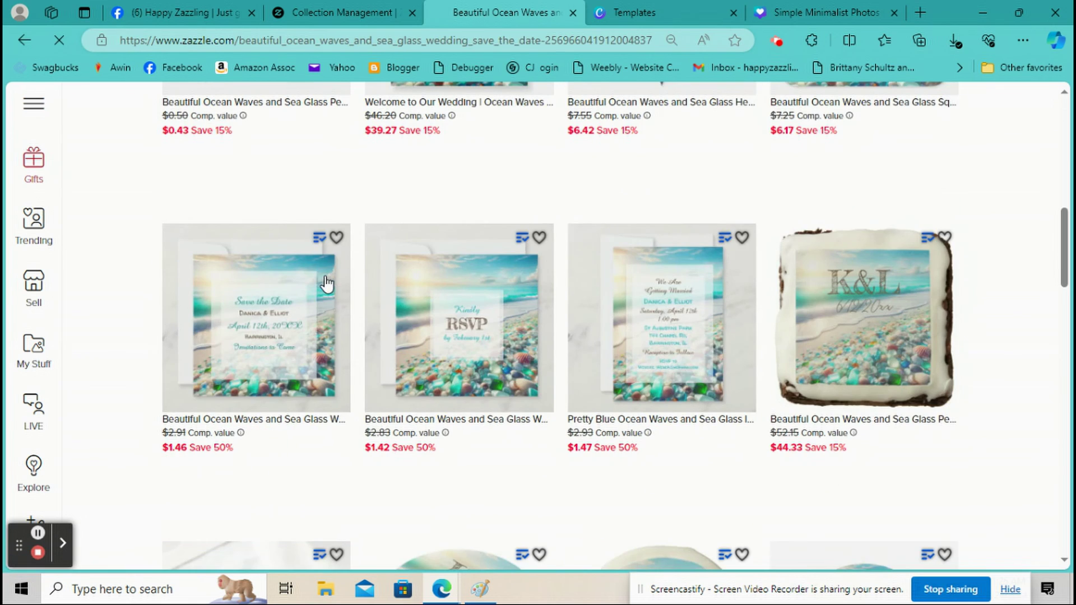
pyautogui.click(477, 173)
pyautogui.click(442, 352)
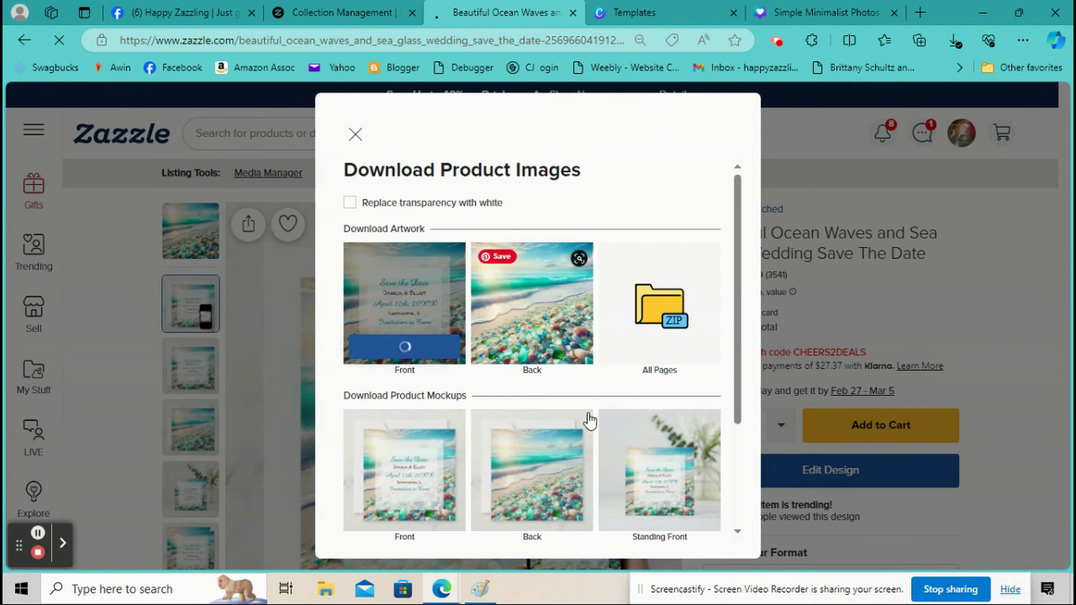
pyautogui.click(403, 512)
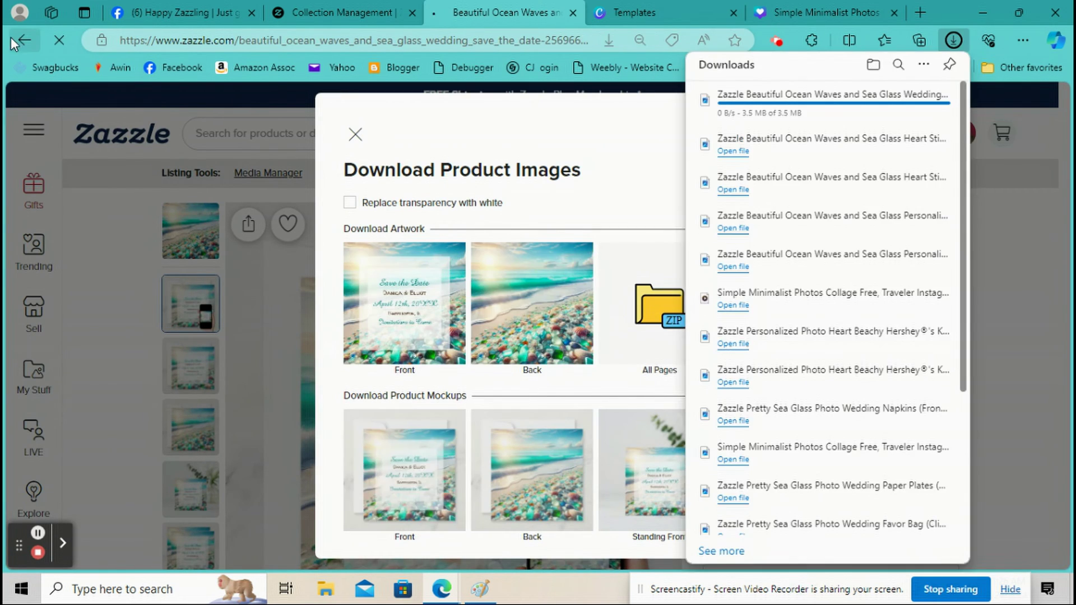
pyautogui.hotkey('alt', 'Left')
# Download the wedding invitation's Front and Standing Front mockups.
pyautogui.click(532, 327)
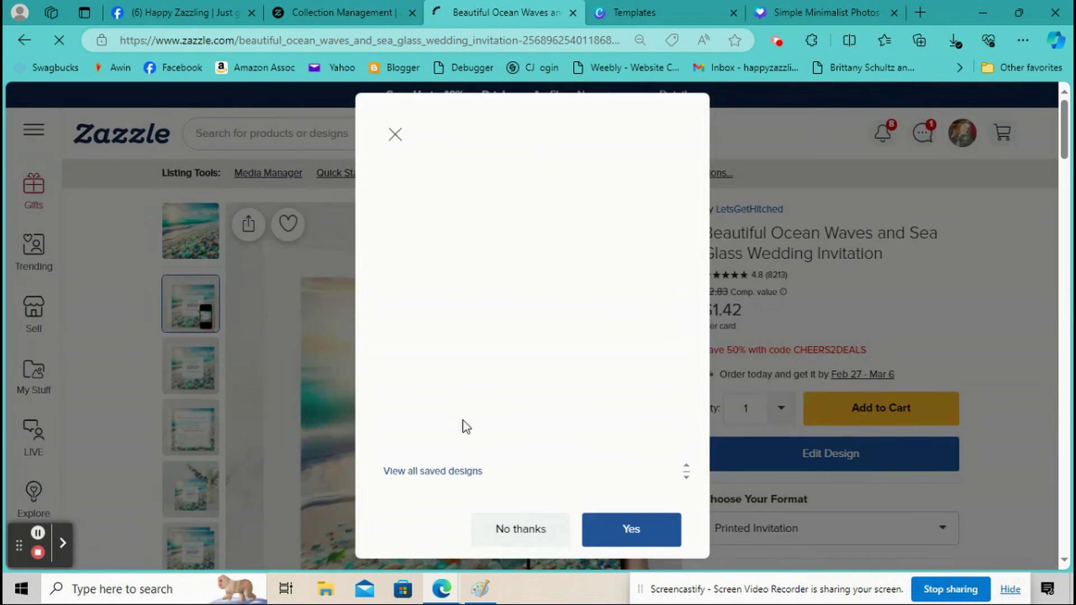
pyautogui.scroll(-2, 493, 408)
pyautogui.click(403, 399)
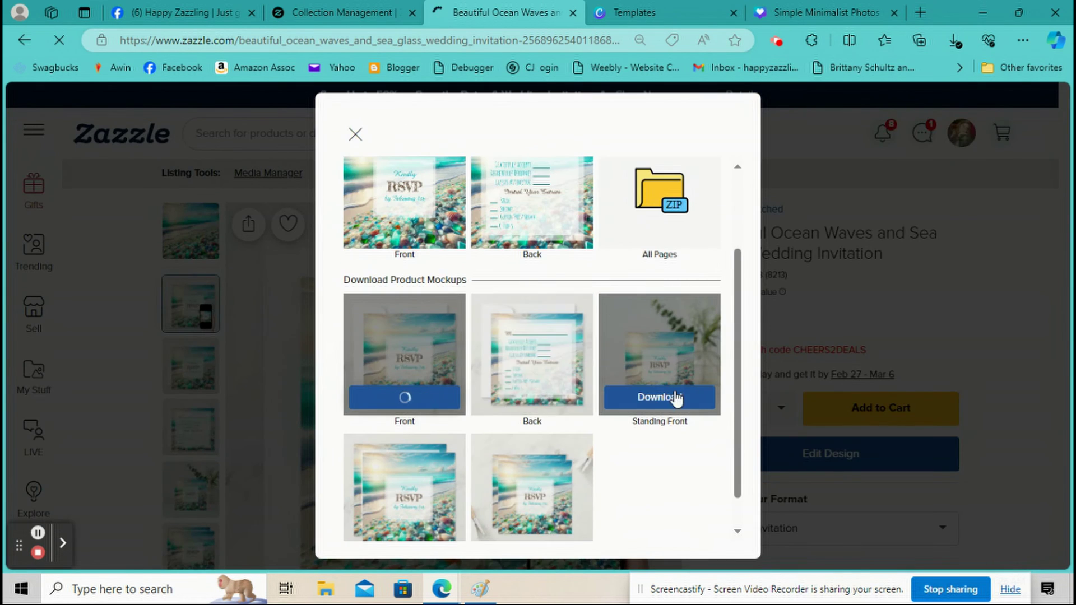
pyautogui.click(675, 398)
pyautogui.click(11, 45)
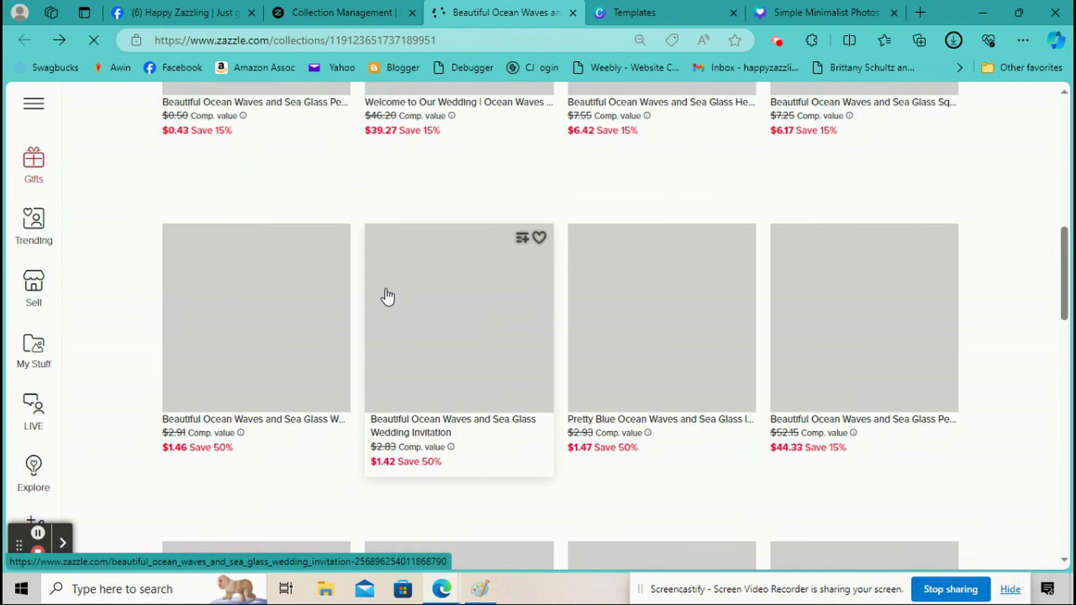
# Download the Chocolate Covered Oreo Angled mockup and the favor bag Clipped mockup.
pyautogui.scroll(-5, 425, 291)
pyautogui.click(442, 287)
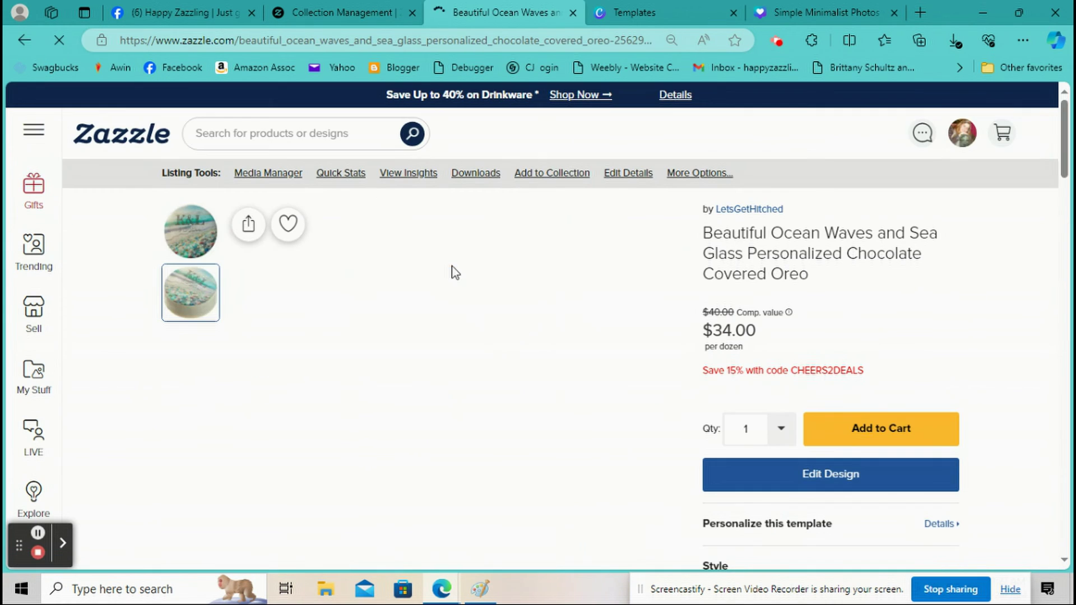
pyautogui.click(592, 342)
pyautogui.click(532, 499)
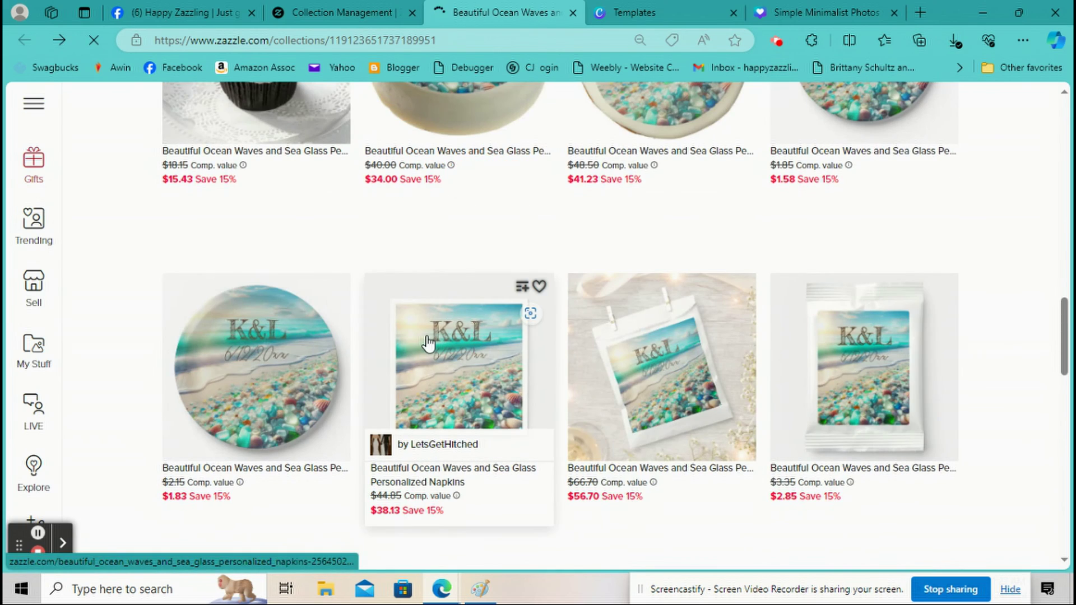
pyautogui.click(427, 344)
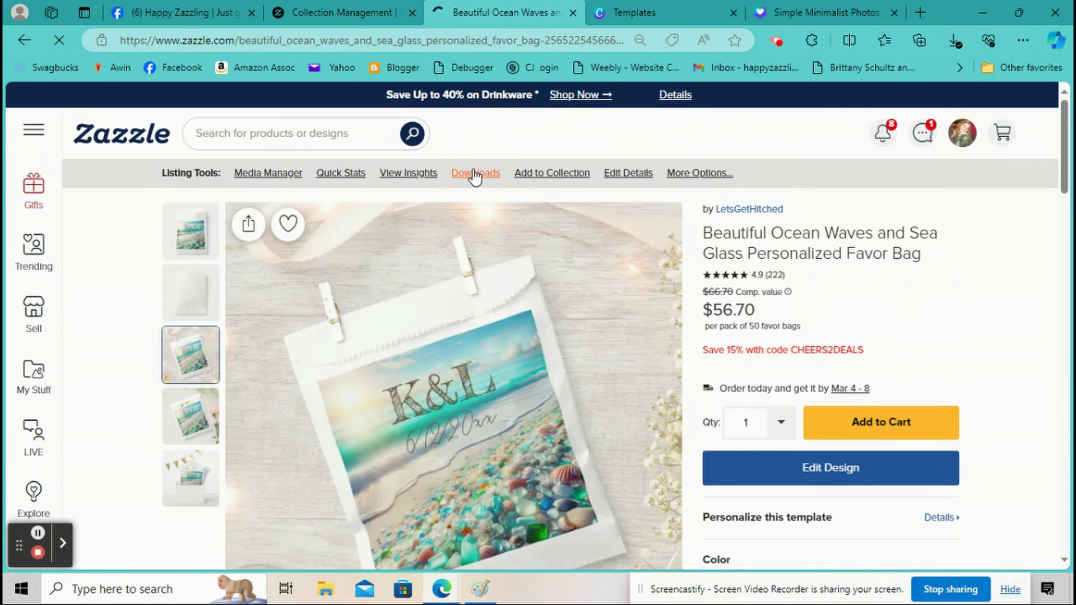
pyautogui.click(473, 173)
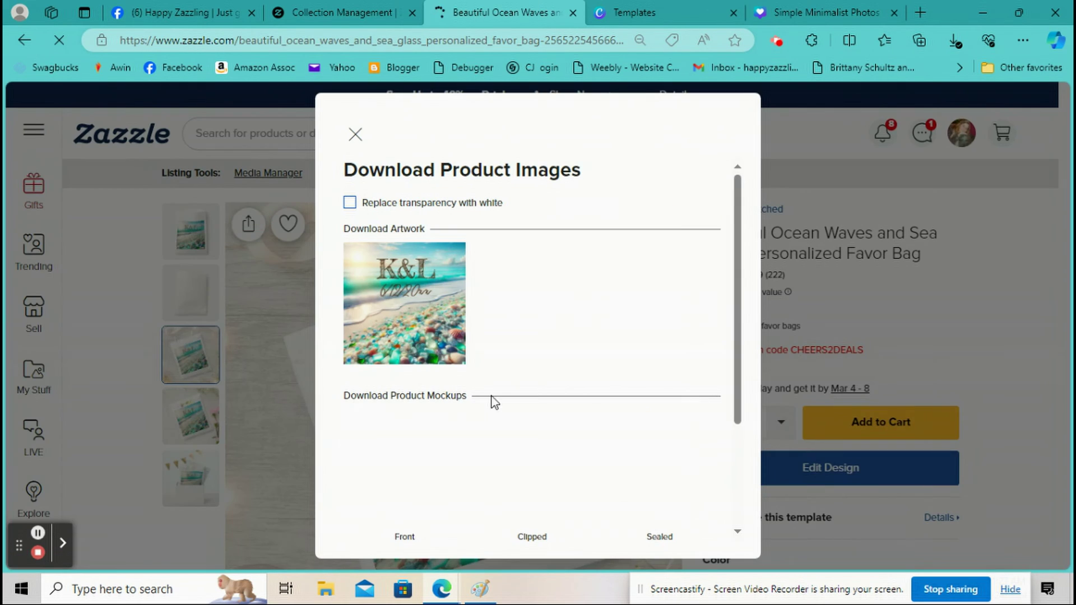
pyautogui.click(532, 512)
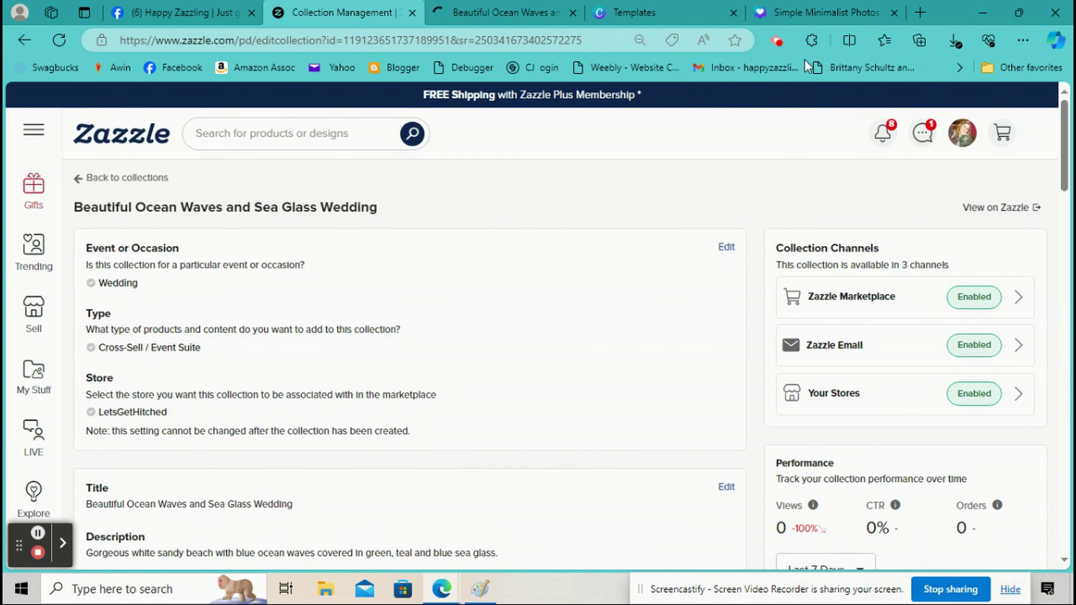
# Upload the downloaded Zazzle mockup files into the Canva design's Uploads library.
pyautogui.click(808, 6)
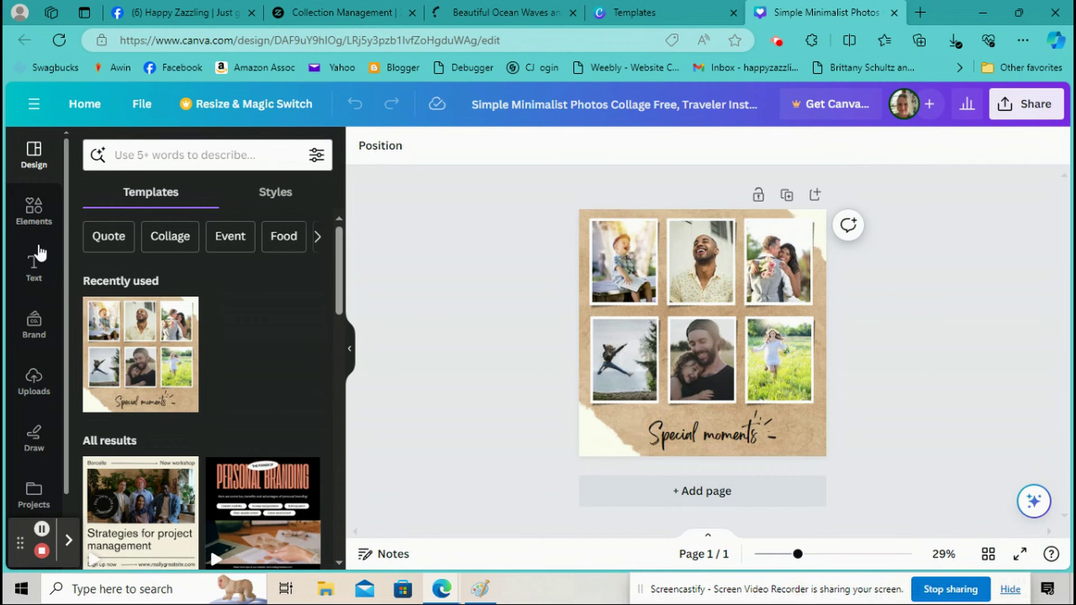
pyautogui.click(34, 385)
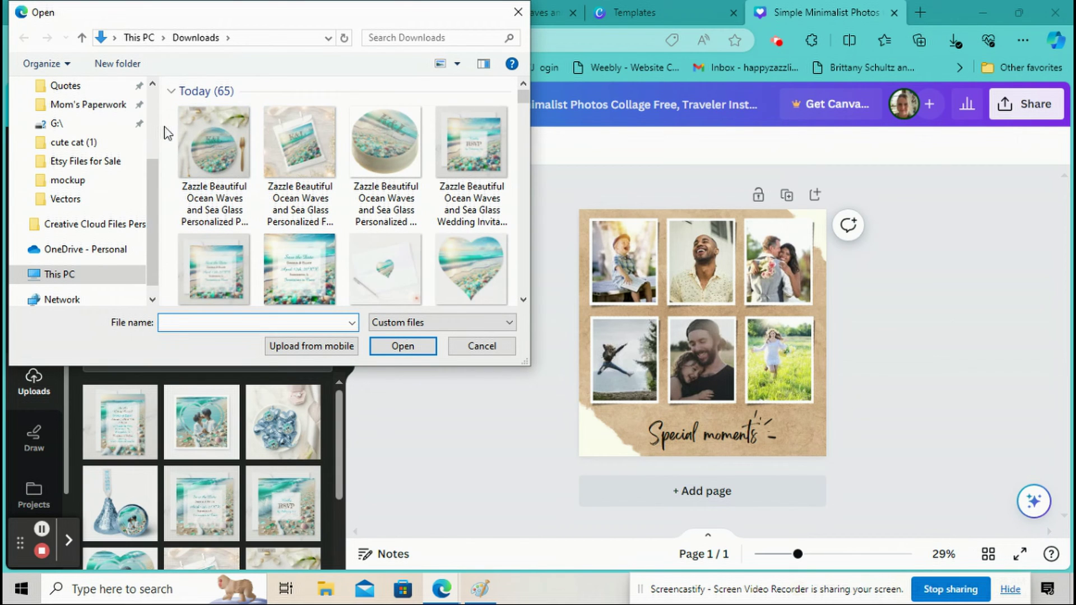
pyautogui.moveTo(165, 127); pyautogui.dragTo(493, 140)
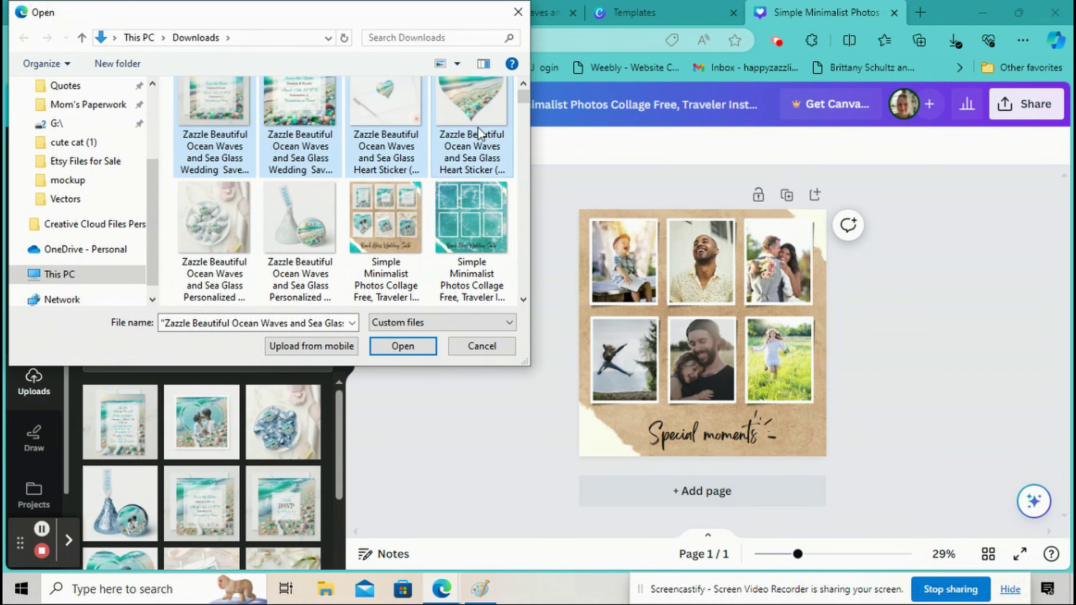
pyautogui.scroll(1, 478, 132)
pyautogui.rightClick(496, 132)
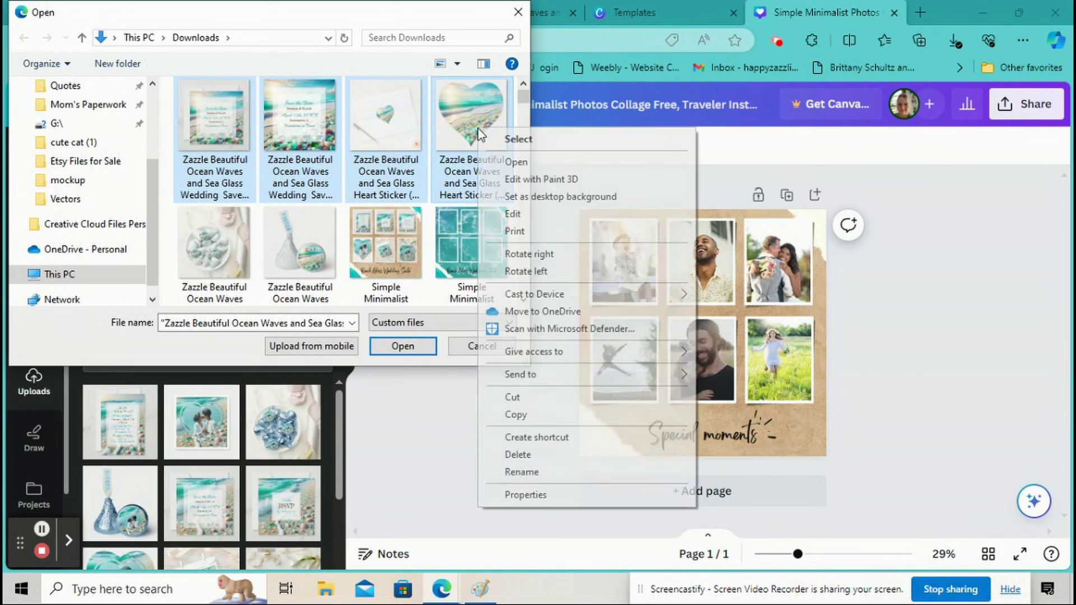
pyautogui.click(503, 145)
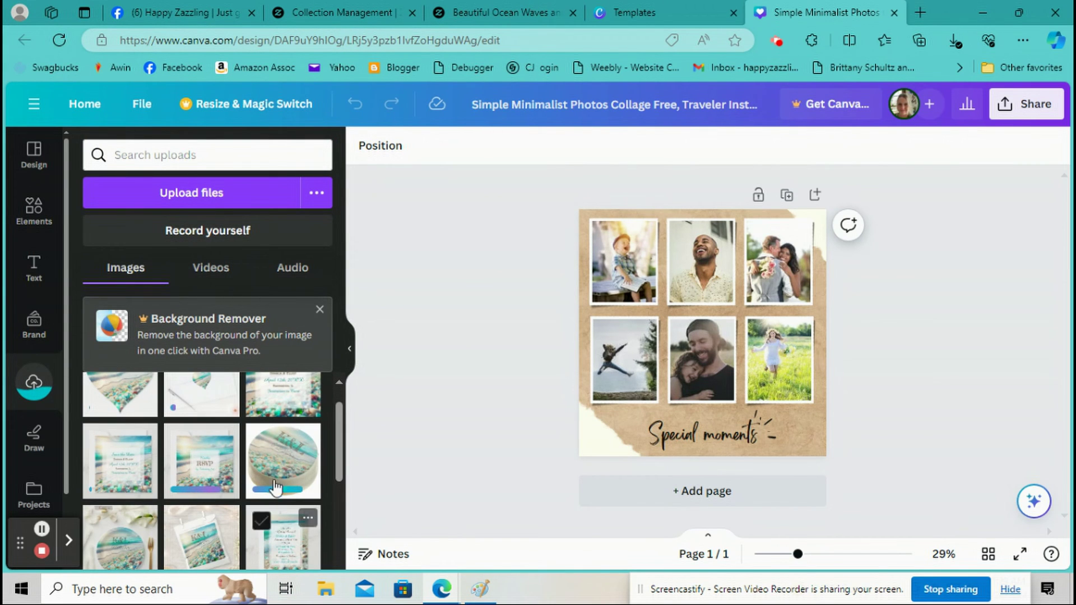
# Fill the first, bottom-right (favor bag) and top-middle (RSVP) collage frames with mockups.
pyautogui.scroll(1, 168, 454)
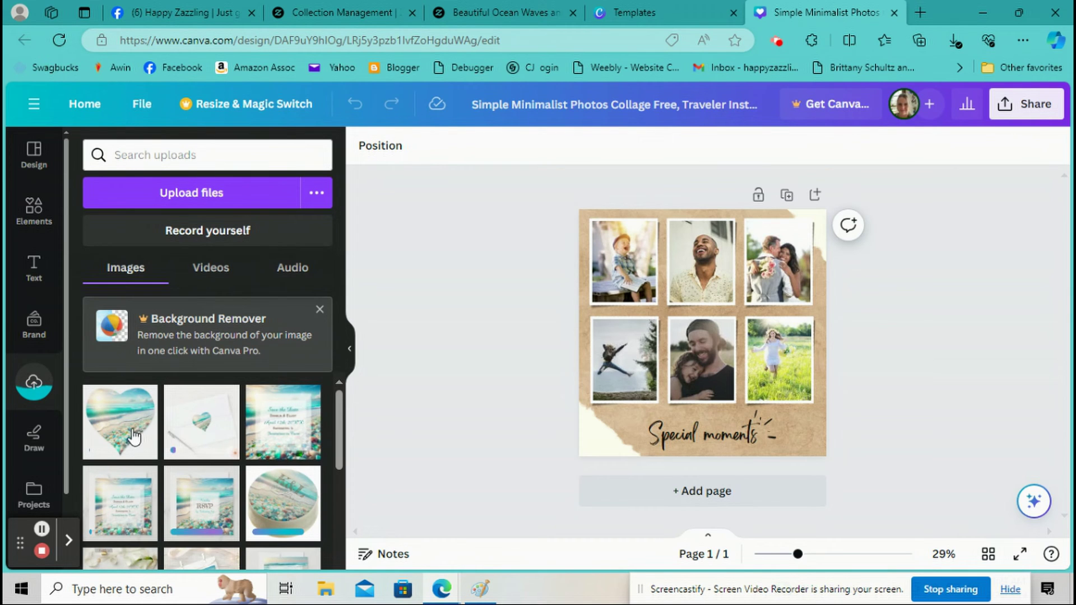
pyautogui.scroll(-2, 262, 449)
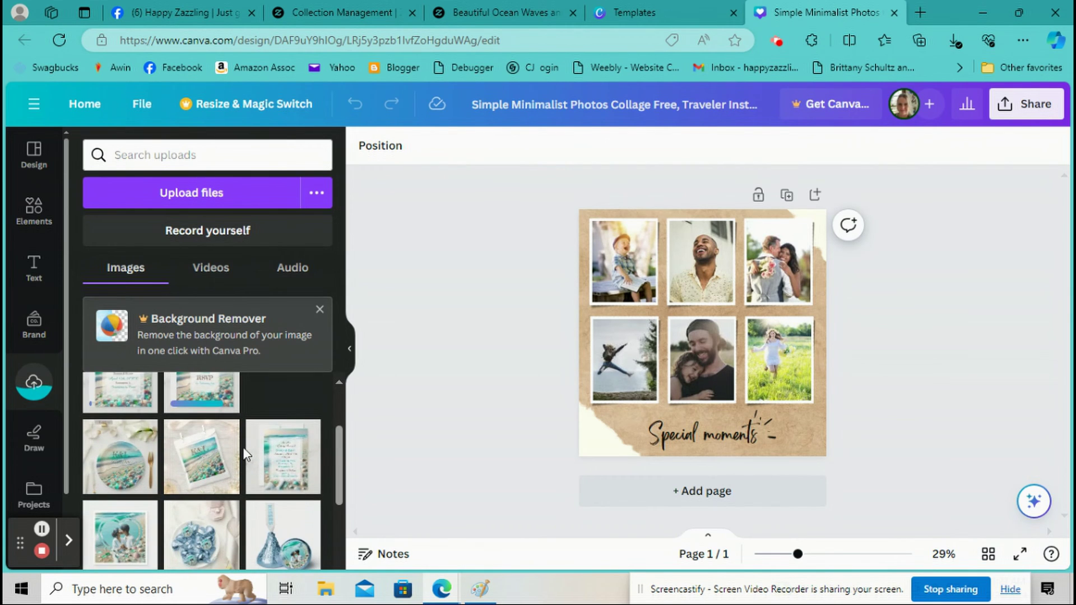
pyautogui.moveTo(282, 476); pyautogui.dragTo(633, 264)
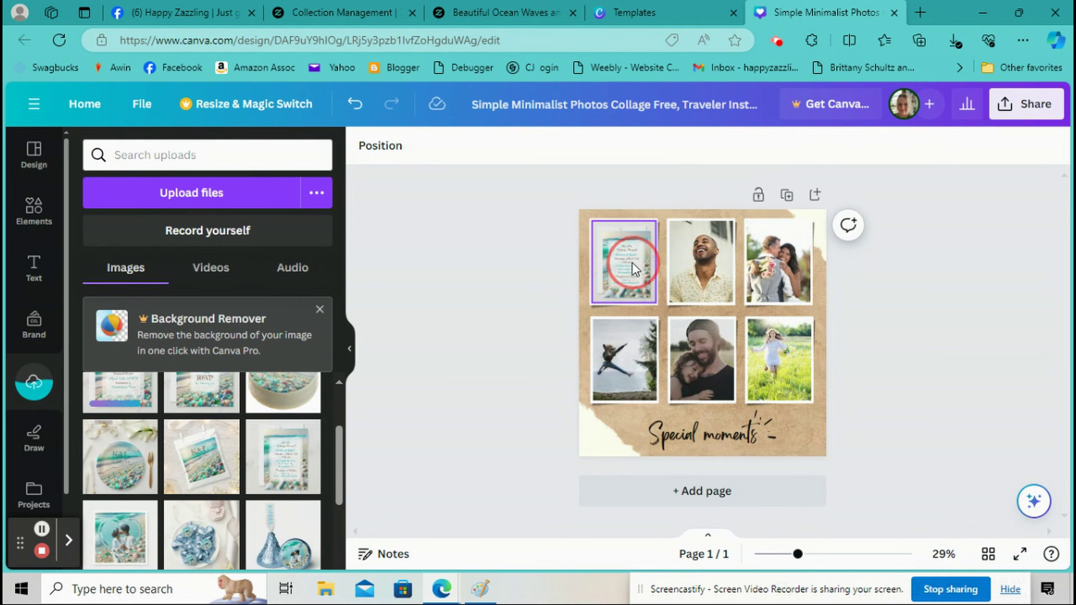
pyautogui.click(644, 284)
pyautogui.click(463, 293)
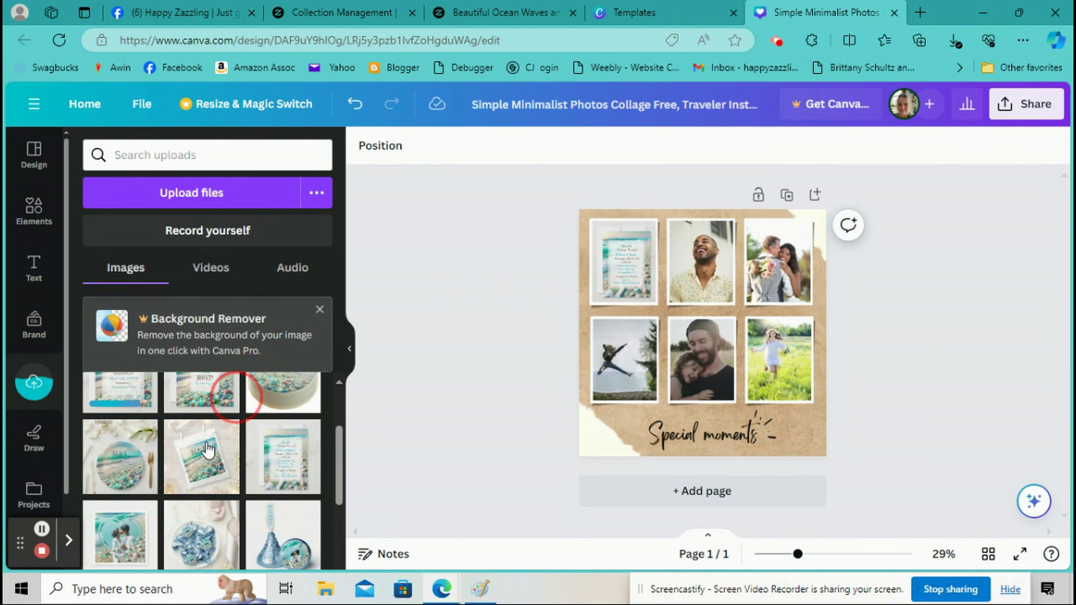
pyautogui.moveTo(205, 468); pyautogui.dragTo(784, 355)
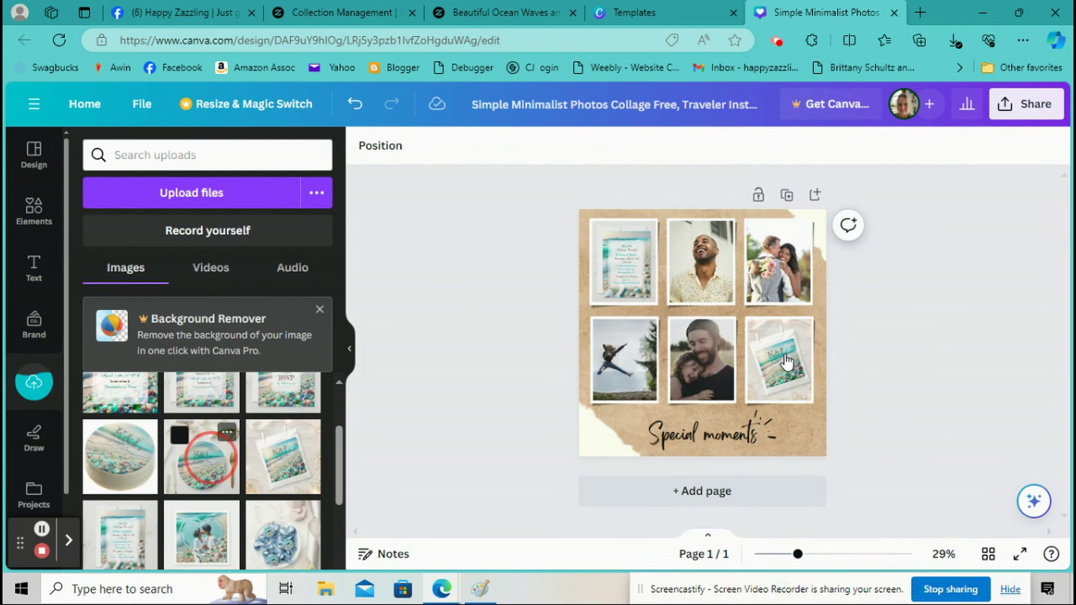
pyautogui.click(227, 459)
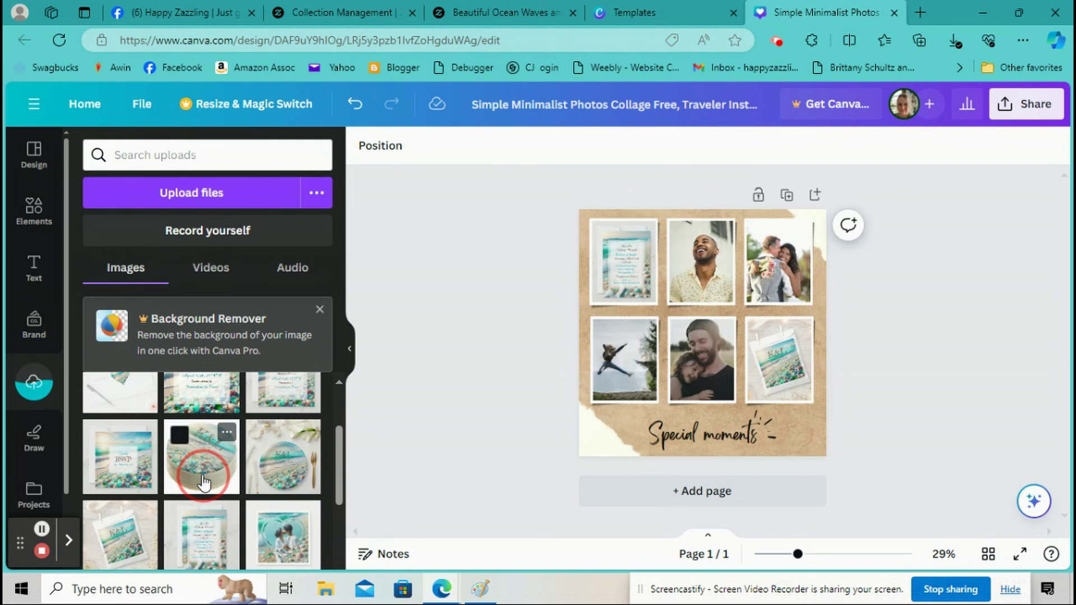
pyautogui.moveTo(160, 493); pyautogui.dragTo(694, 275)
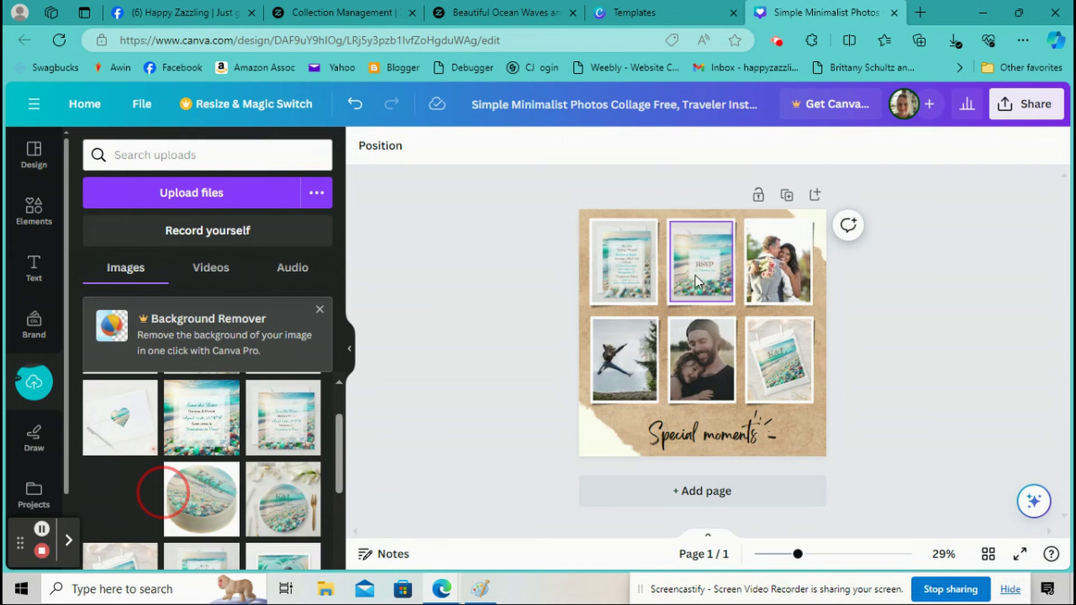
pyautogui.click(602, 287)
pyautogui.click(383, 356)
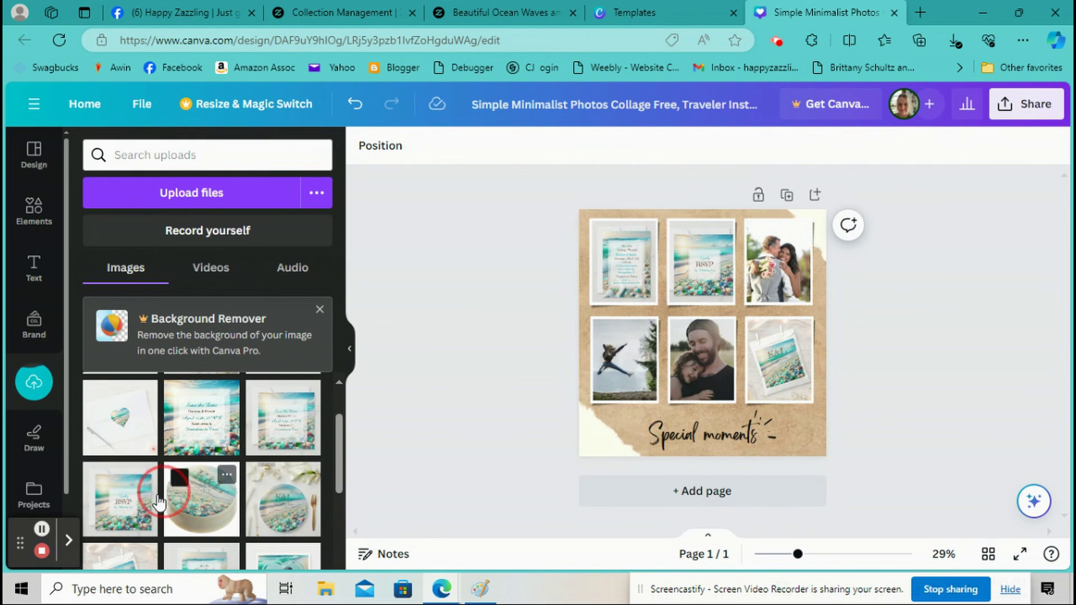
# Place the save the date, heart envelope and heart sticker mockups in the top-right, middle-left and middle frames.
pyautogui.moveTo(271, 426); pyautogui.dragTo(668, 327)
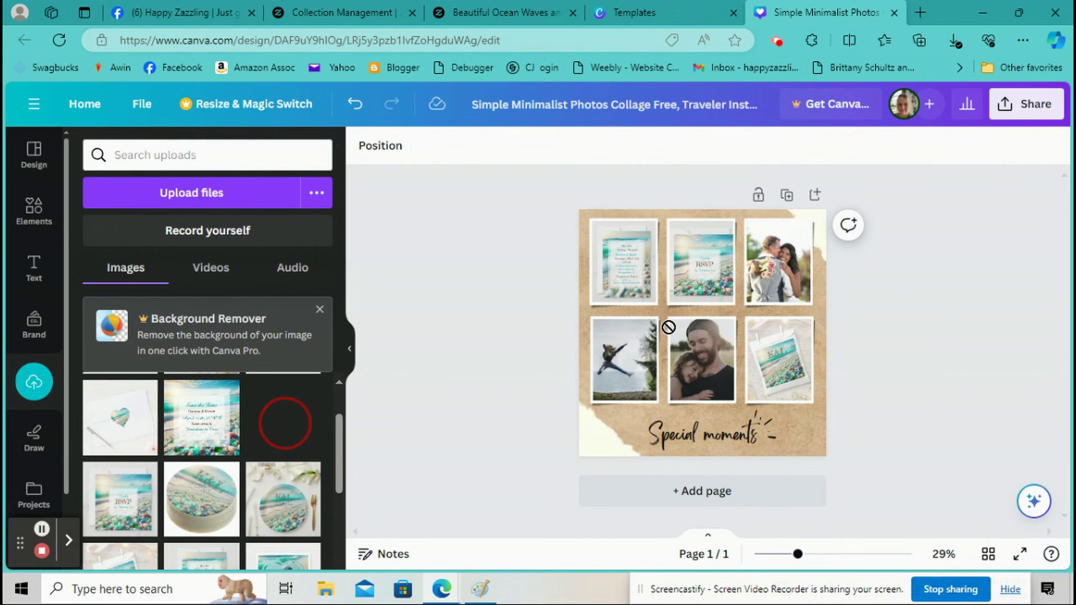
pyautogui.moveTo(768, 267); pyautogui.dragTo(775, 264)
pyautogui.click(535, 252)
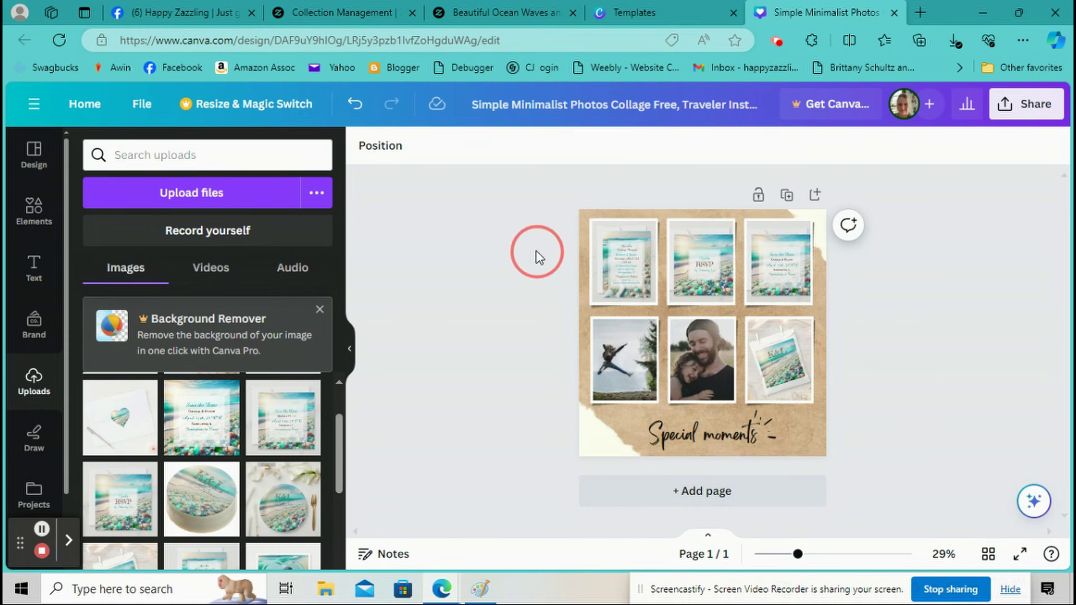
pyautogui.click(255, 385)
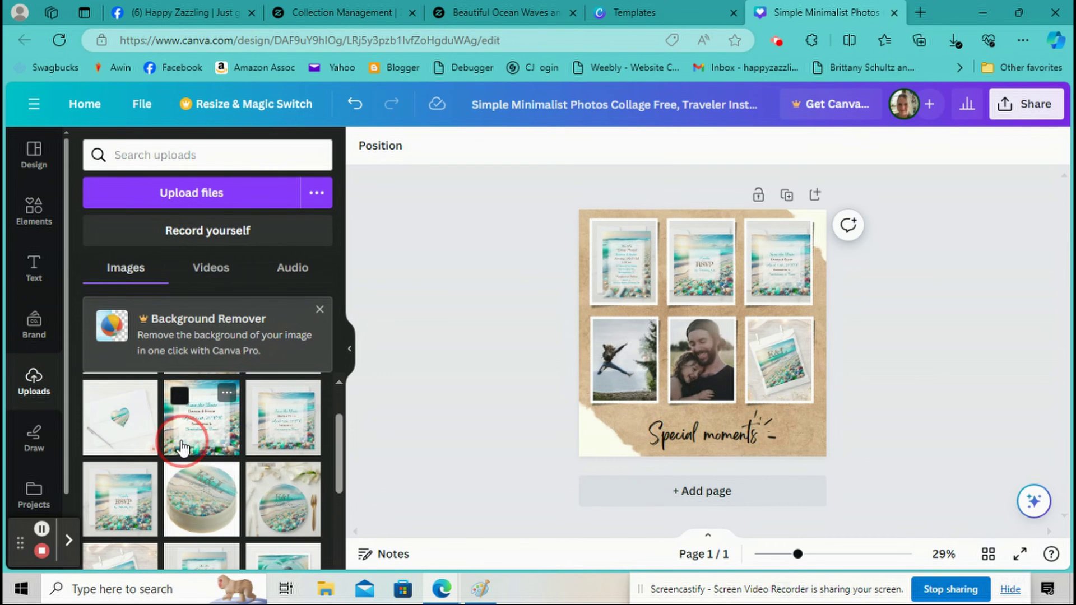
pyautogui.click(133, 439)
pyautogui.moveTo(133, 438); pyautogui.dragTo(627, 362)
pyautogui.scroll(2, 150, 448)
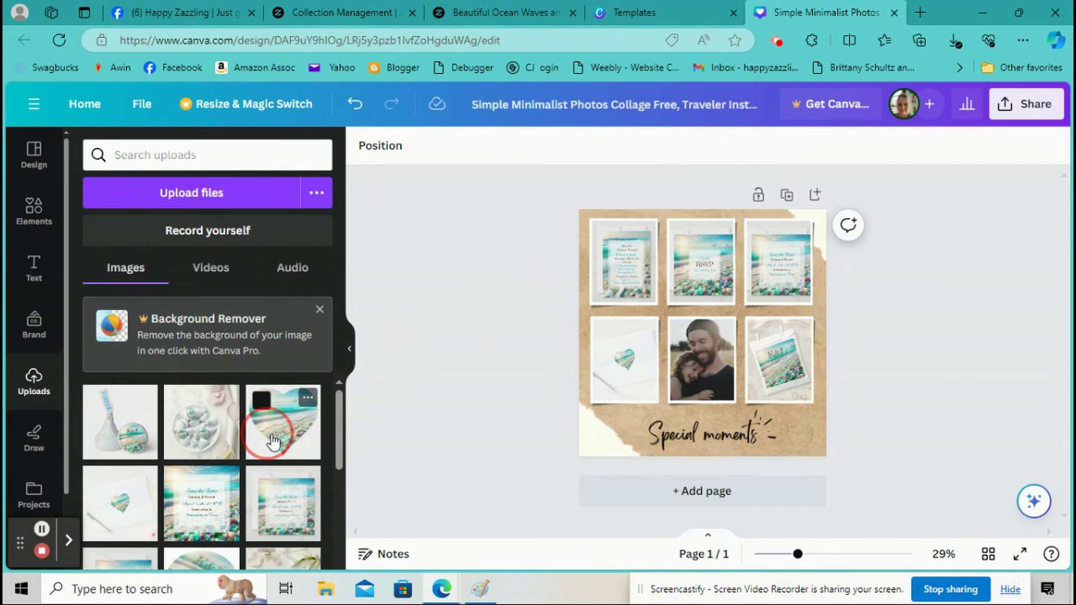
pyautogui.moveTo(273, 442); pyautogui.dragTo(690, 361)
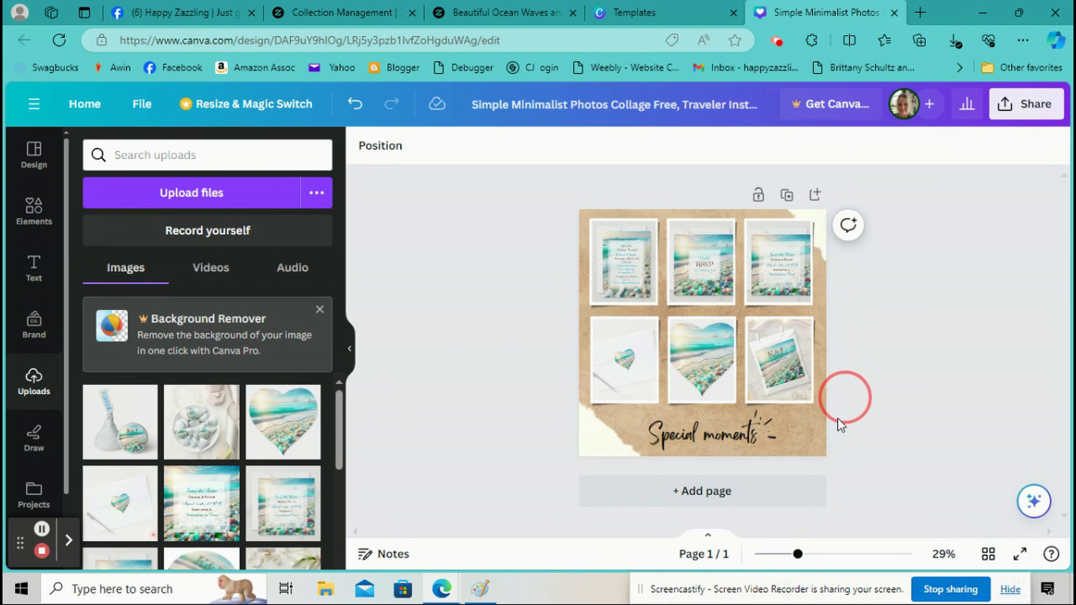
# Copy the Zazzle collection title 'Beautiful Ocean Waves and Sea Glass Wedding' for the caption.
pyautogui.click(676, 435)
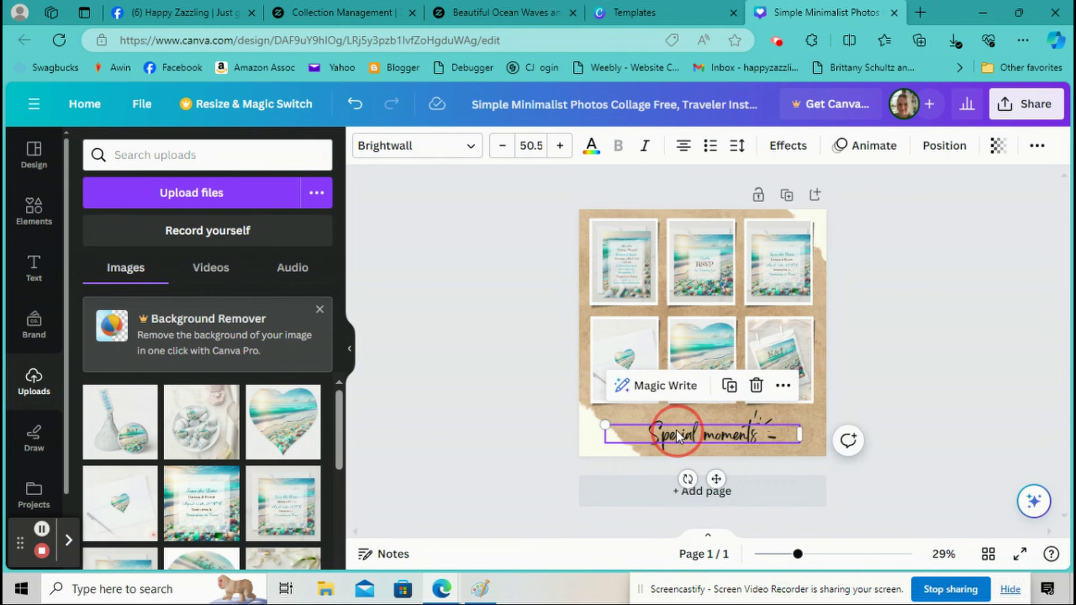
pyautogui.click(676, 435)
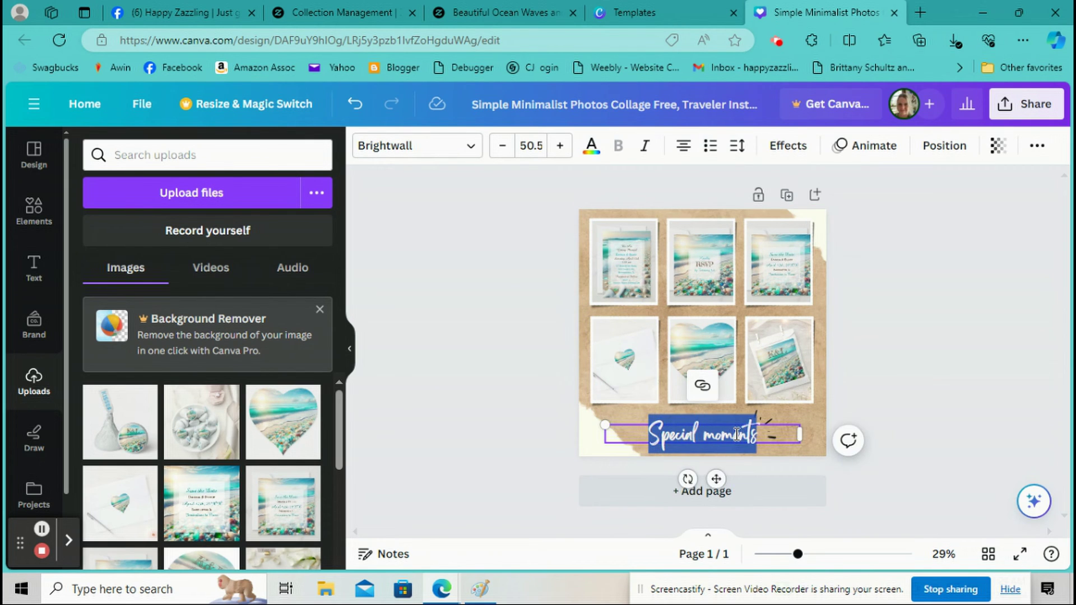
pyautogui.click(359, 12)
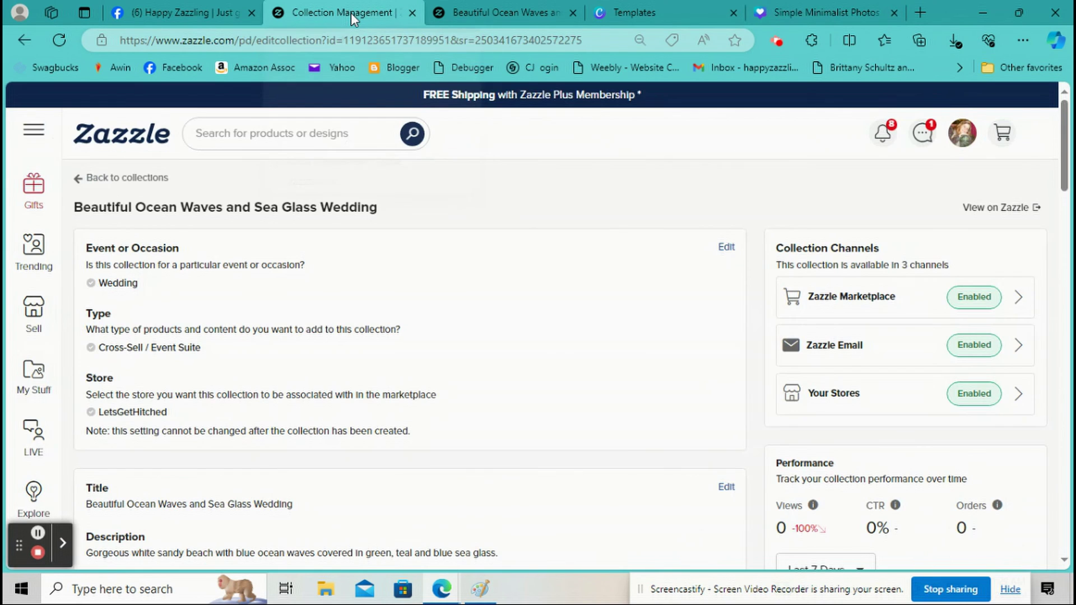
pyautogui.moveTo(385, 209); pyautogui.dragTo(71, 213)
pyautogui.rightClick(205, 208)
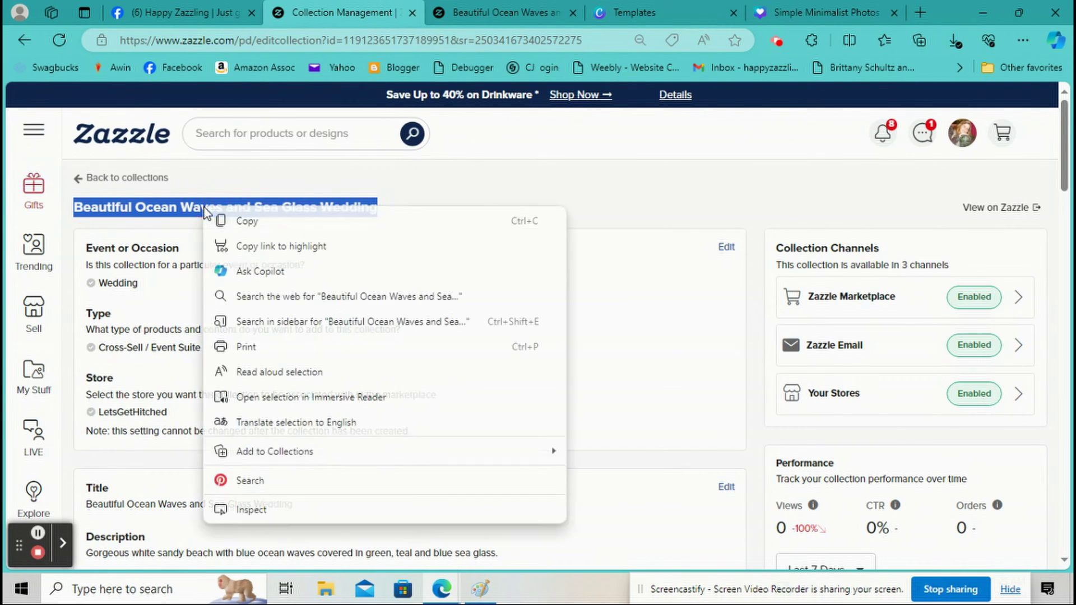
pyautogui.click(242, 219)
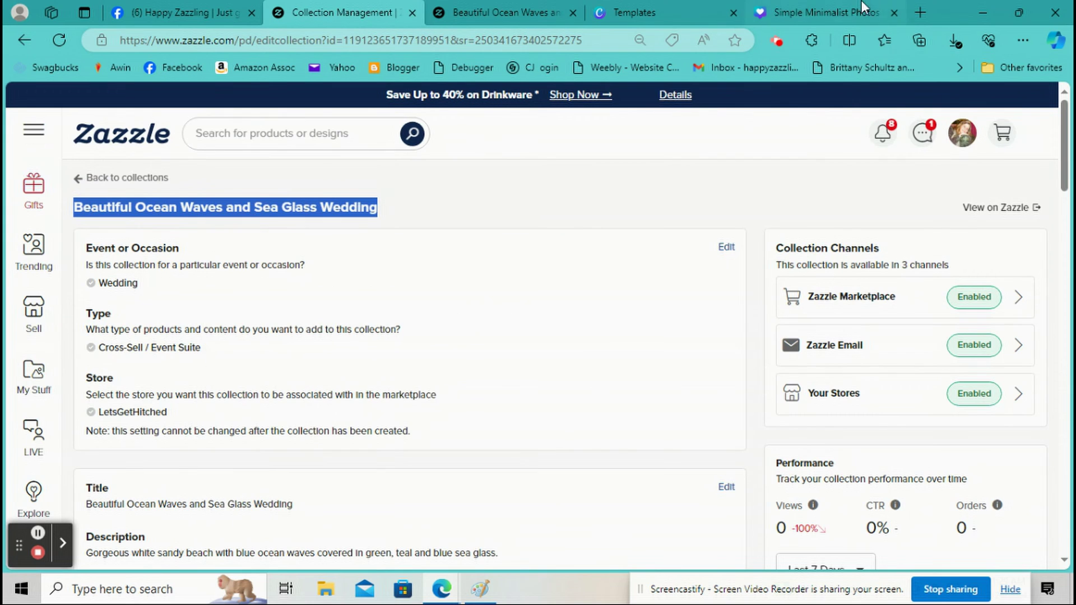
pyautogui.click(819, 4)
# Replace the caption text with 'Ocean Waves & Sea Glass' and 'Wedding Suite' on a second line.
pyautogui.doubleClick(685, 436)
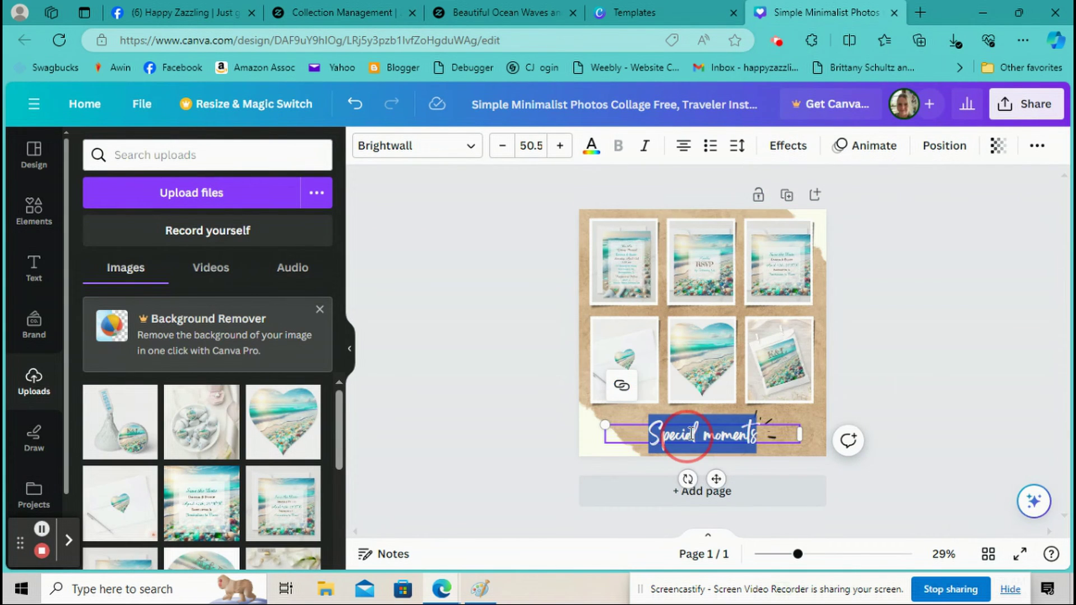
pyautogui.write('Oc')
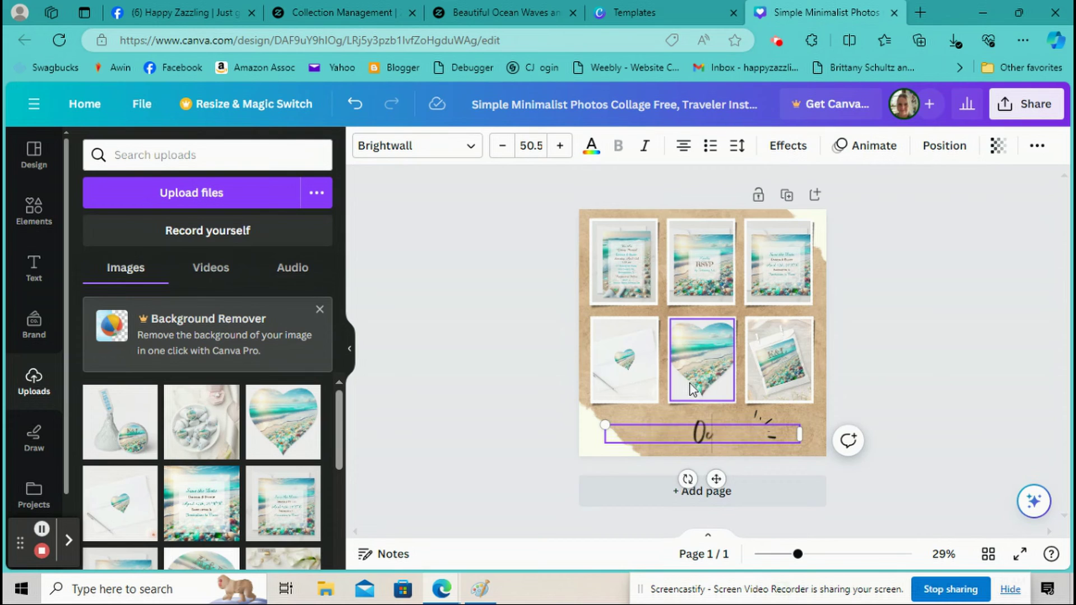
pyautogui.write('ean Waves')
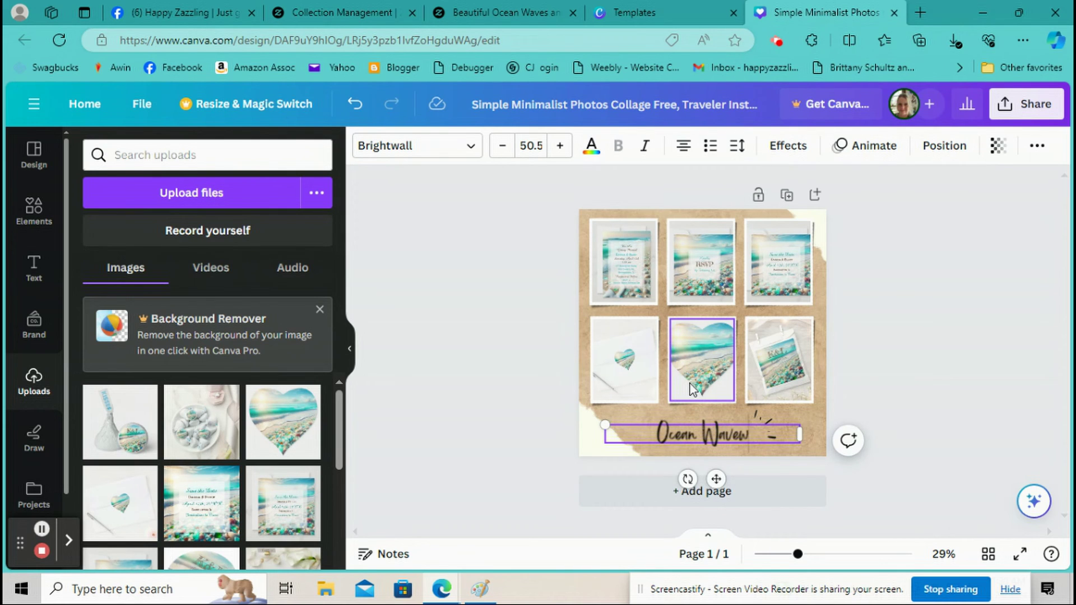
pyautogui.write(' &')
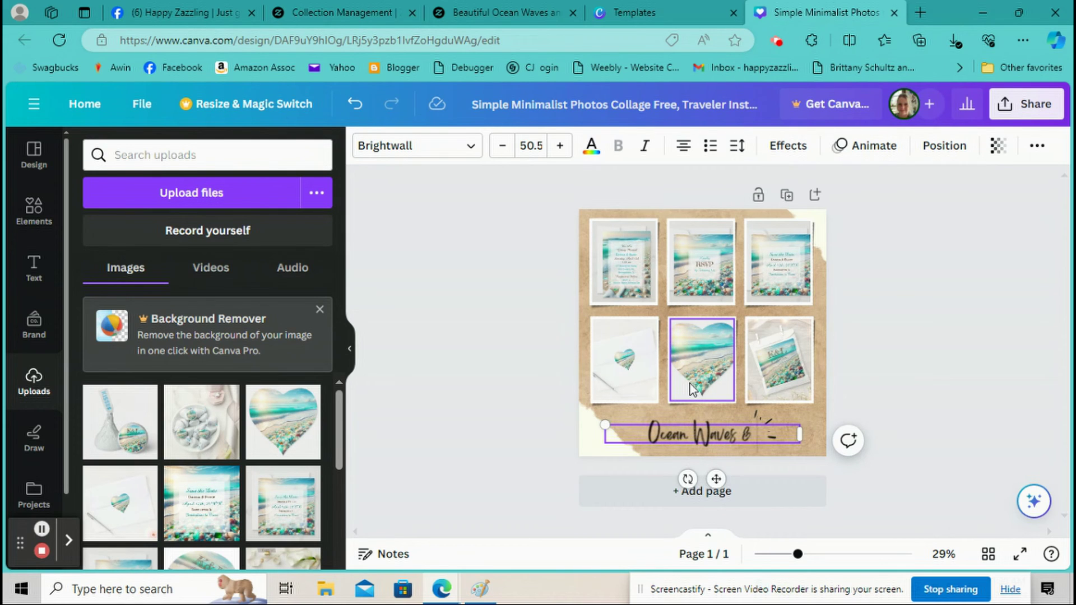
pyautogui.write(' Sea Glass')
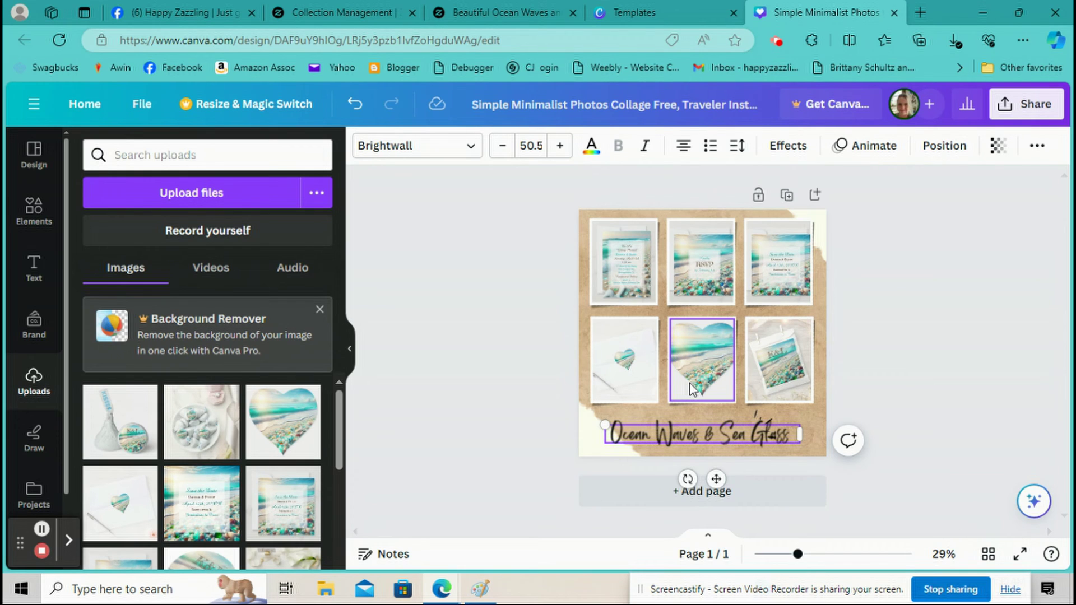
pyautogui.press('Return')
pyautogui.write('Wedding Suie')
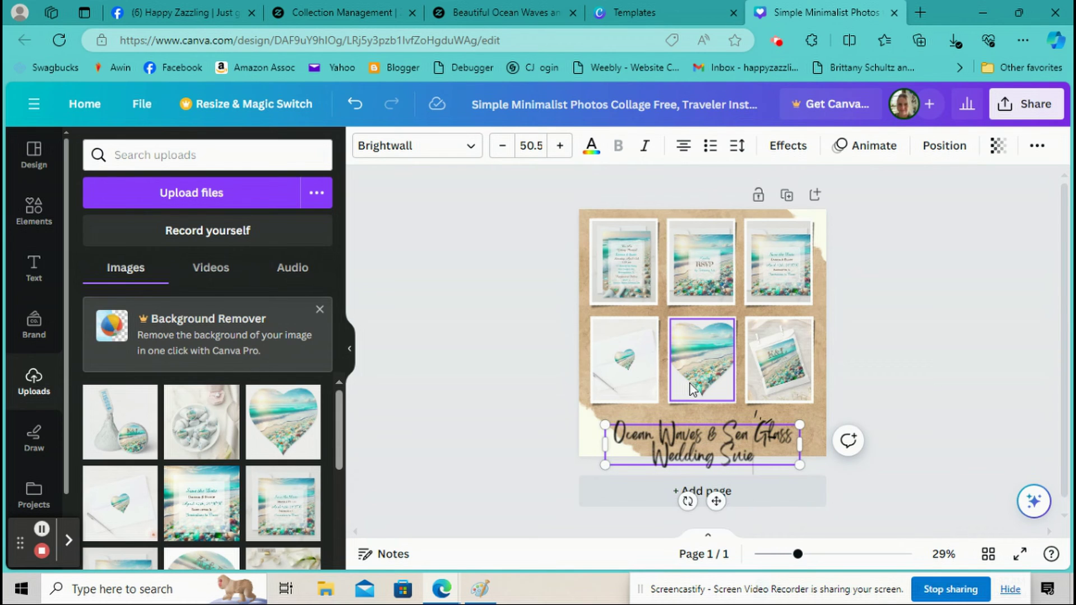
pyautogui.press('BackSpace')
pyautogui.write('te')
pyautogui.click(851, 385)
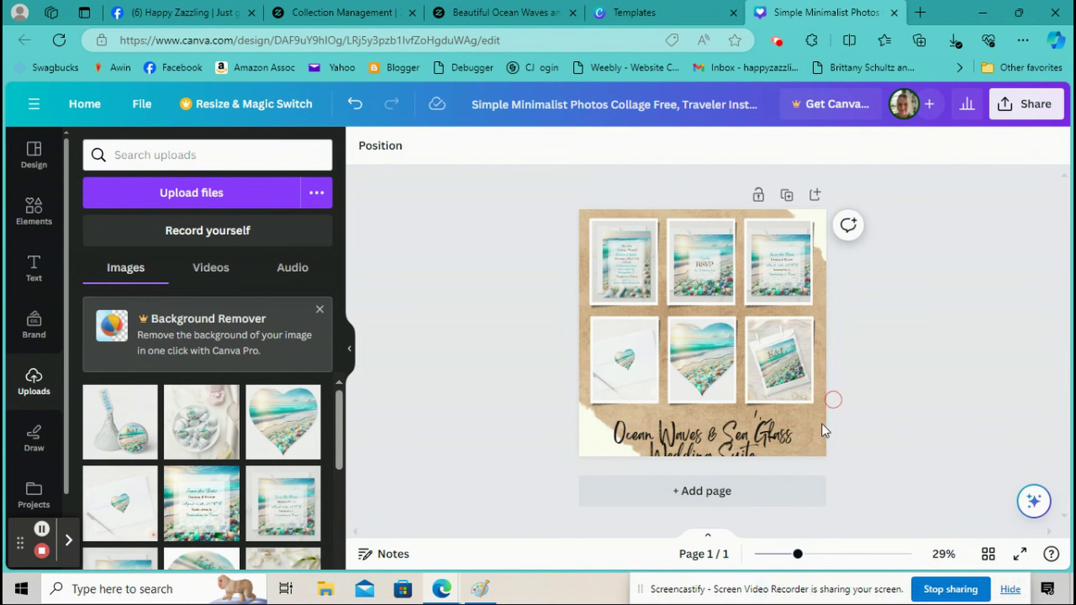
pyautogui.click(786, 445)
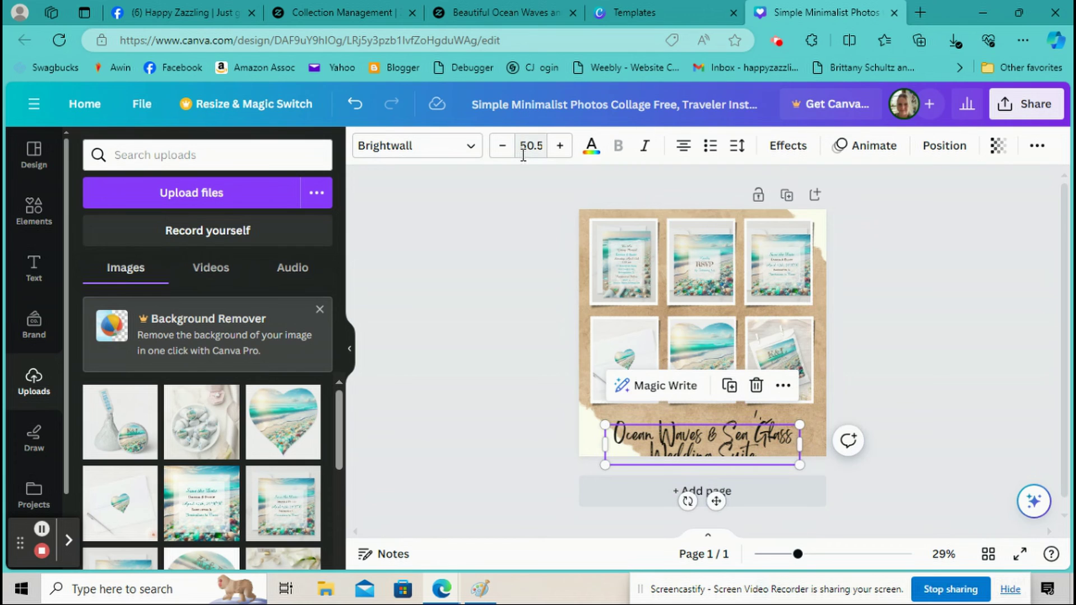
# Shrink the caption font size by nine steps.
pyautogui.click(502, 149)
pyautogui.click(501, 150)
pyautogui.click(502, 149)
pyautogui.click(502, 149)
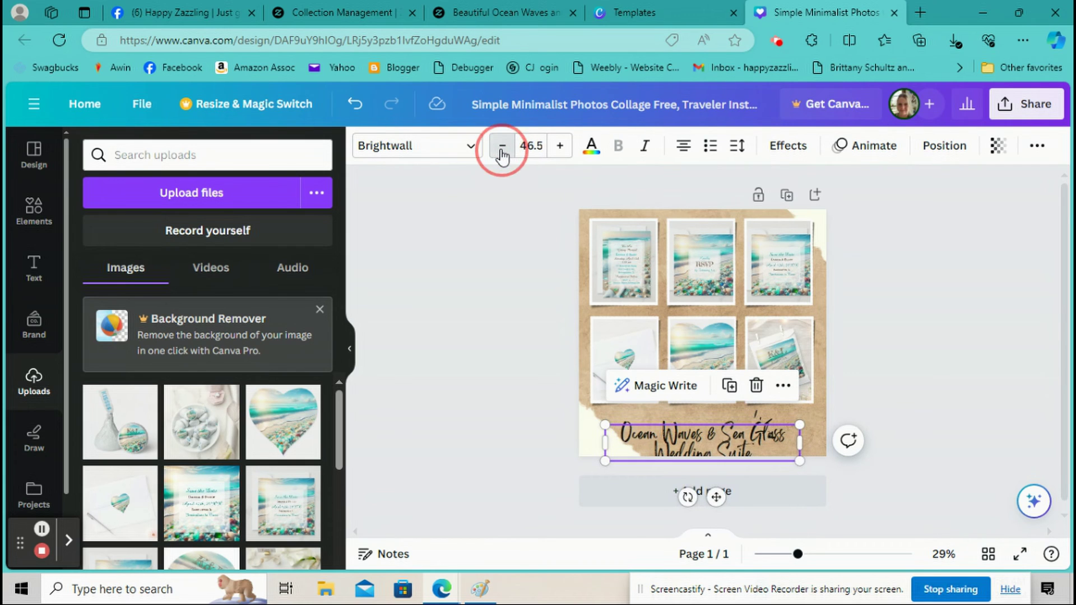
pyautogui.click(502, 149)
pyautogui.click(502, 149)
pyautogui.click(502, 149)
pyautogui.click(502, 149)
pyautogui.click(502, 149)
pyautogui.click(502, 149)
pyautogui.click(502, 149)
pyautogui.click(502, 149)
pyautogui.click(502, 149)
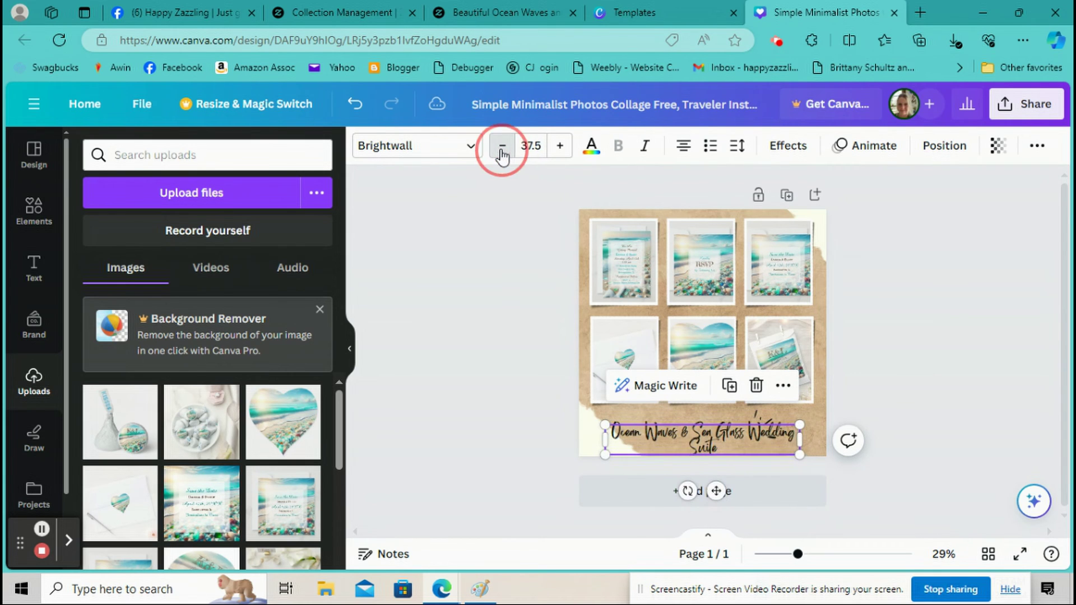
pyautogui.click(502, 149)
pyautogui.click(502, 149)
pyautogui.click(502, 149)
pyautogui.click(502, 149)
pyautogui.click(502, 149)
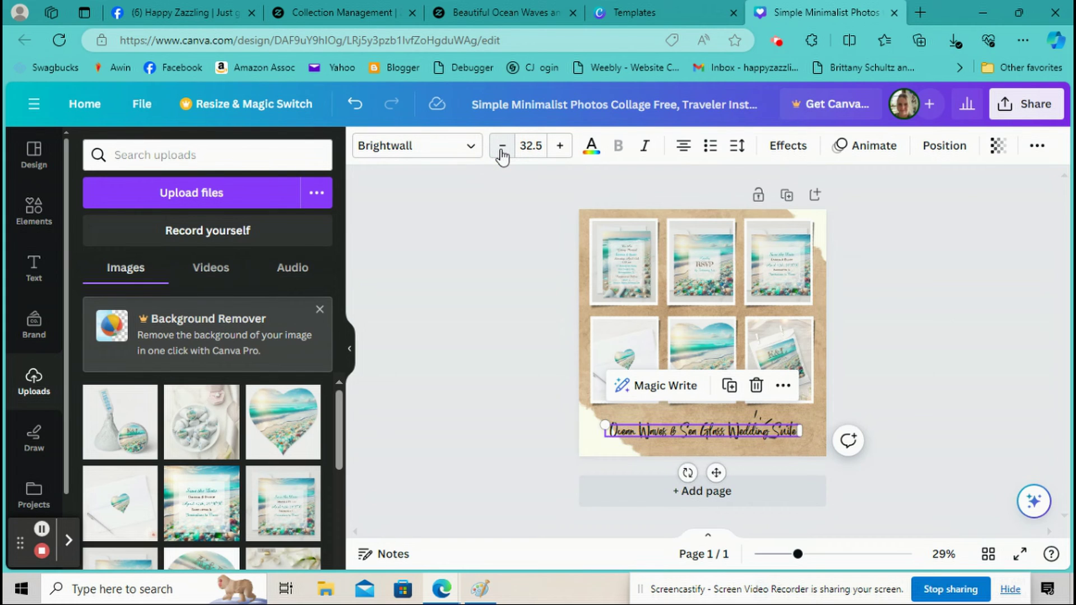
pyautogui.click(807, 411)
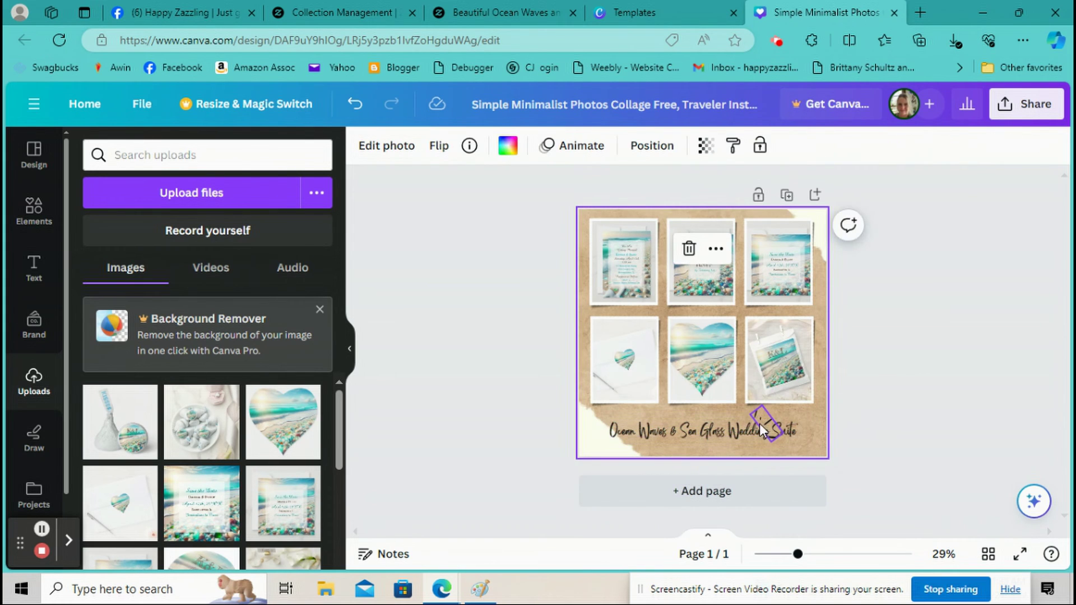
# Remove the word 'Suite' from the caption.
pyautogui.click(741, 432)
pyautogui.doubleClick(773, 431)
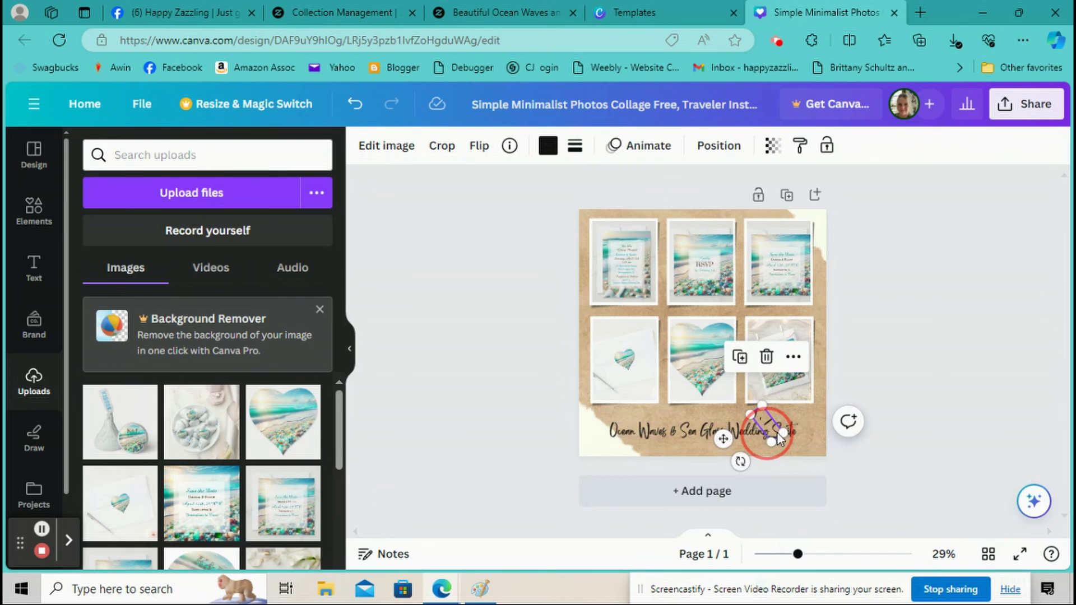
pyautogui.click(794, 429)
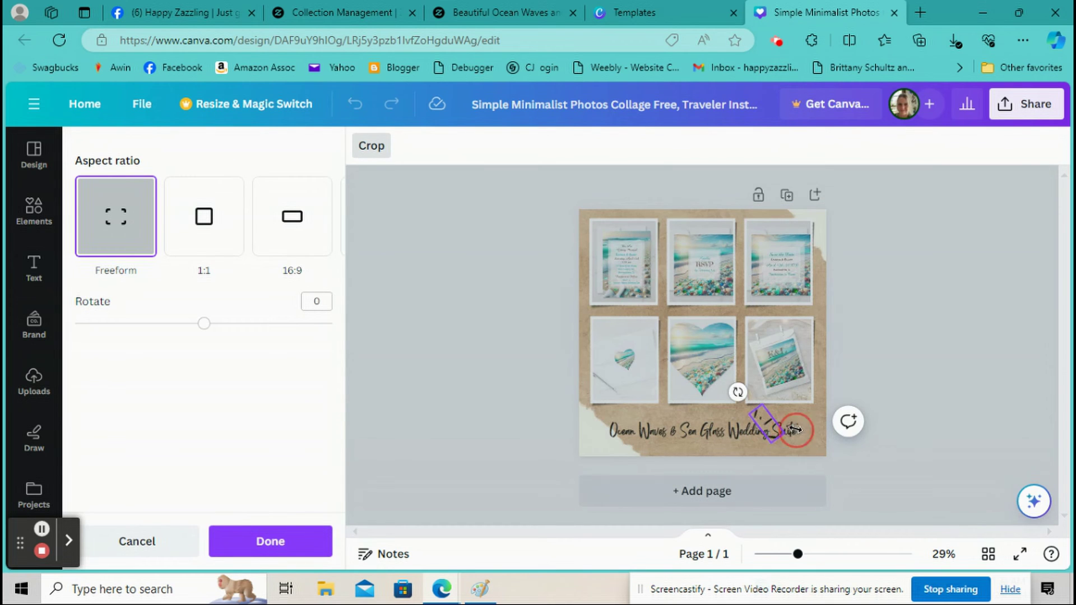
pyautogui.click(802, 452)
pyautogui.click(793, 430)
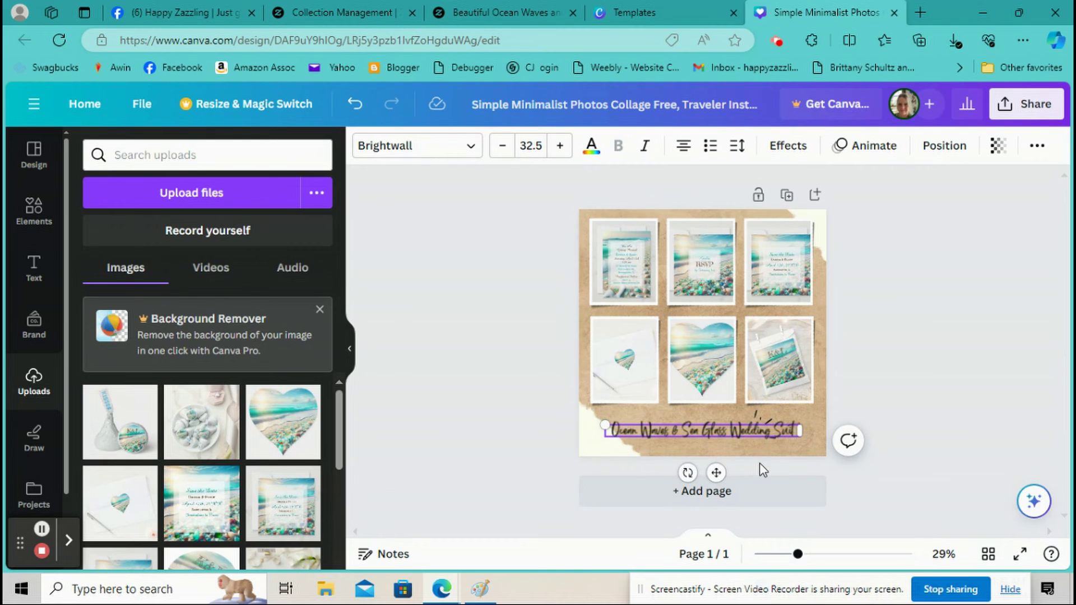
pyautogui.press('BackSpace')
pyautogui.press('BackSpace')
pyautogui.press('BackSpace')
pyautogui.press('BackSpace')
pyautogui.press('BackSpace')
pyautogui.press('BackSpace')
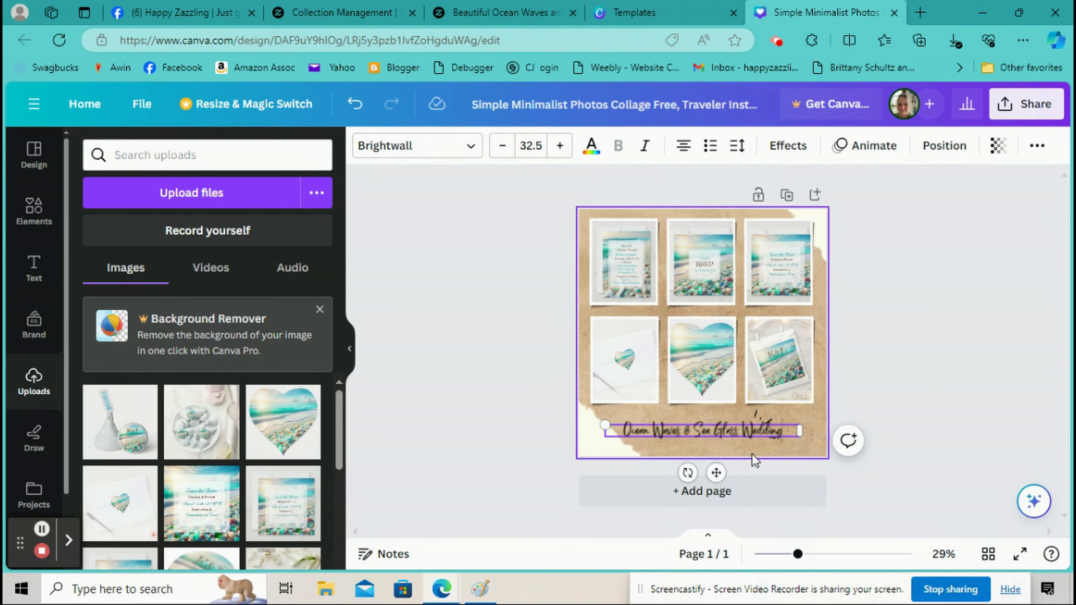
pyautogui.click(752, 455)
pyautogui.click(734, 432)
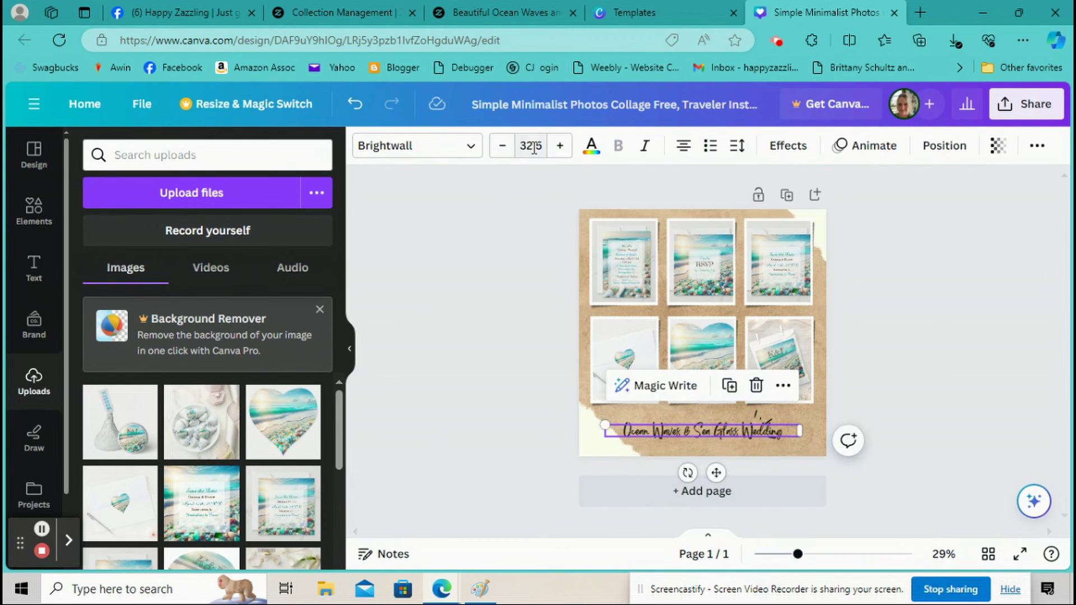
# Set the caption to size 41.5, widen its box onto one line, and left-align it.
pyautogui.click(559, 145)
pyautogui.click(559, 145)
pyautogui.click(559, 145)
pyautogui.click(559, 146)
pyautogui.click(560, 146)
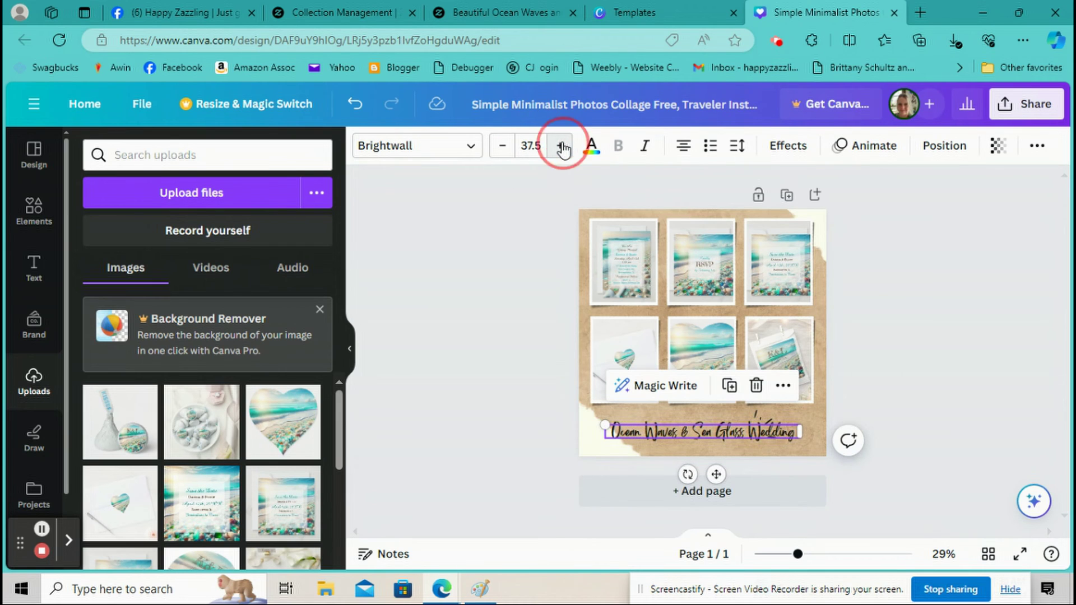
pyautogui.click(559, 145)
pyautogui.click(559, 146)
pyautogui.click(559, 146)
pyautogui.click(559, 146)
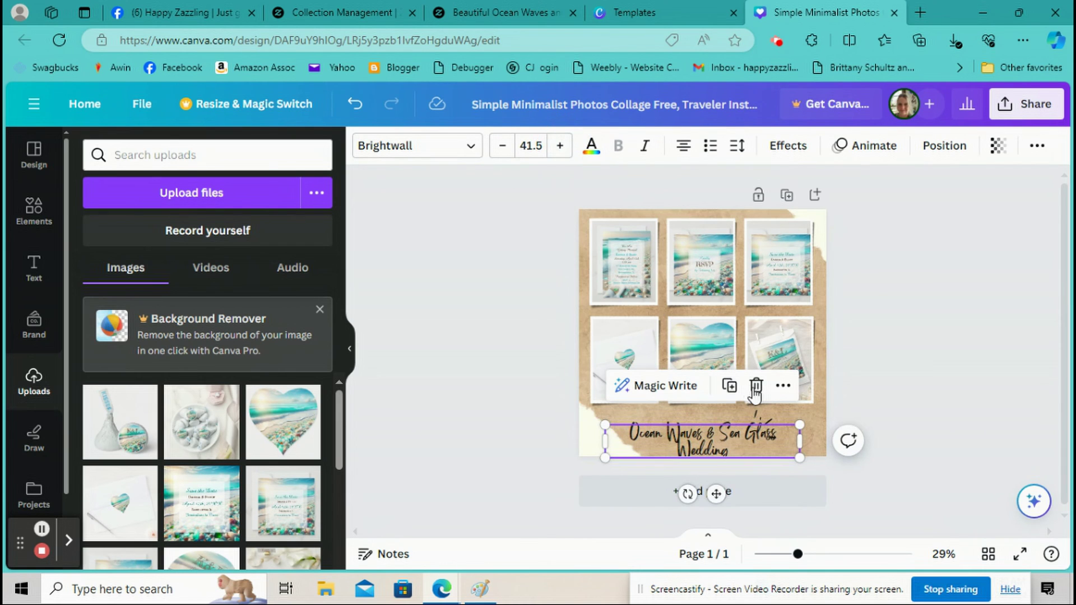
pyautogui.moveTo(799, 438); pyautogui.dragTo(836, 439)
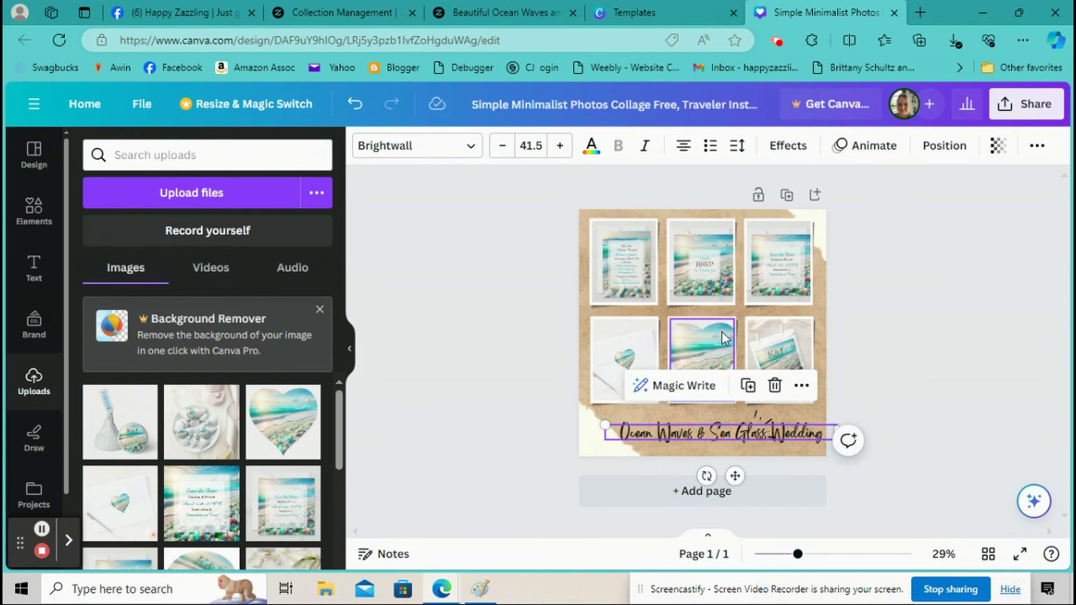
pyautogui.click(686, 154)
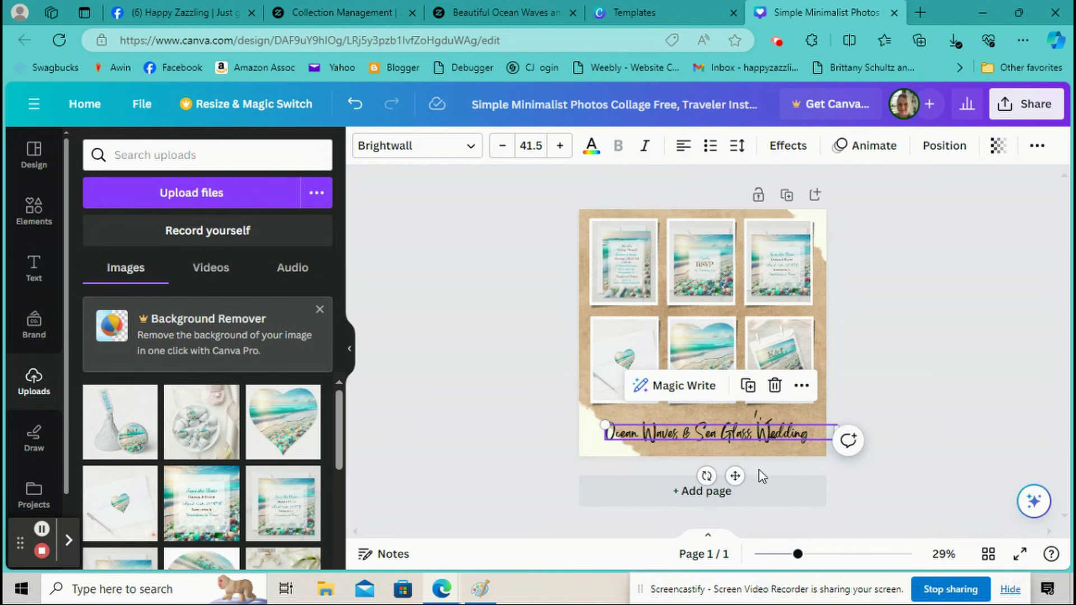
pyautogui.click(761, 460)
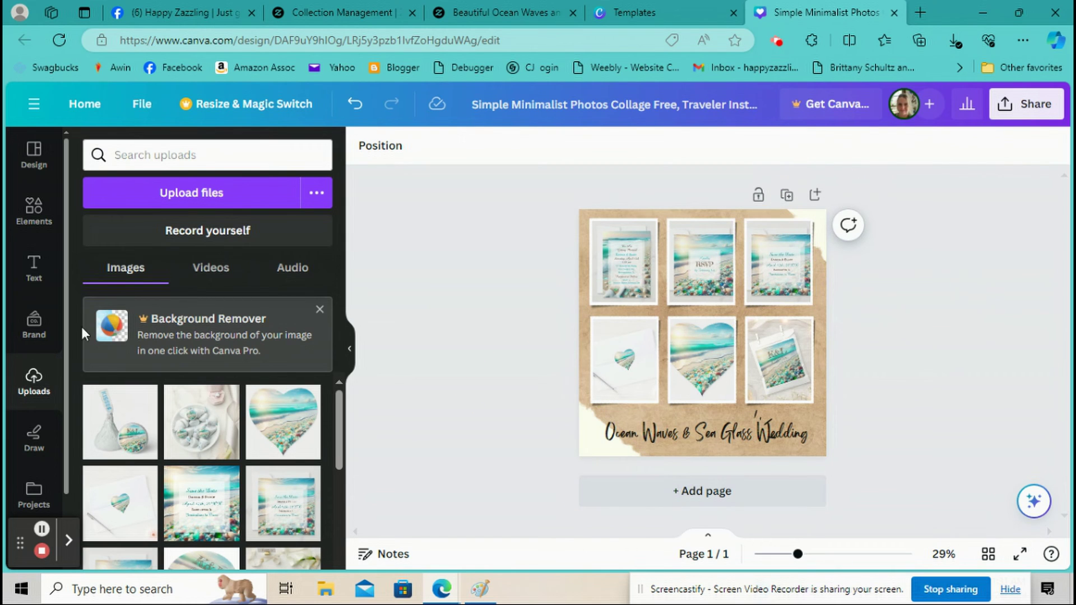
# Search the Elements library for 'teal'.
pyautogui.click(33, 213)
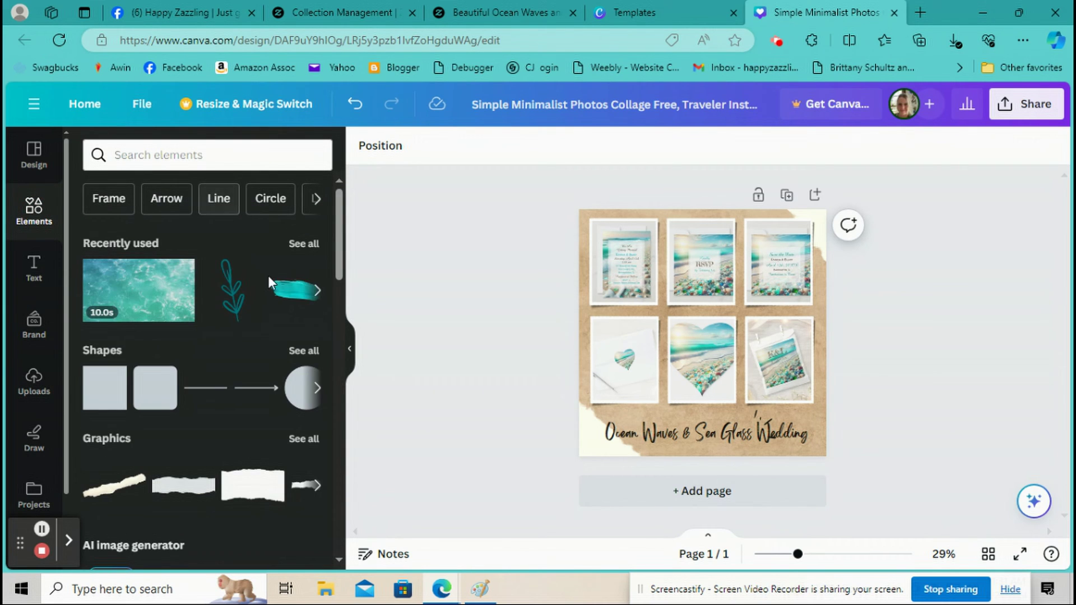
pyautogui.click(134, 157)
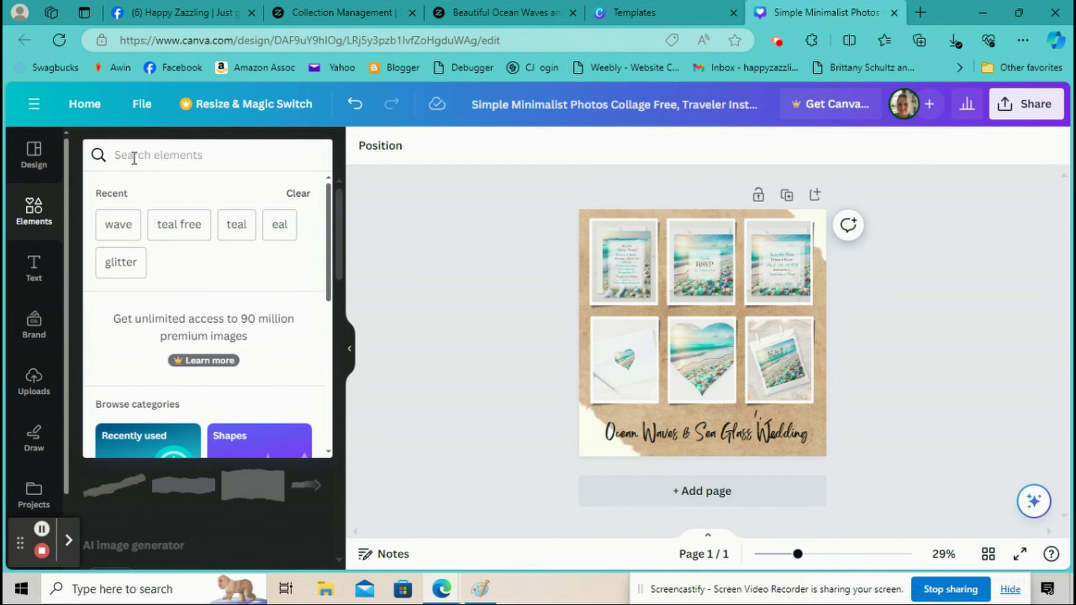
pyautogui.write('teal')
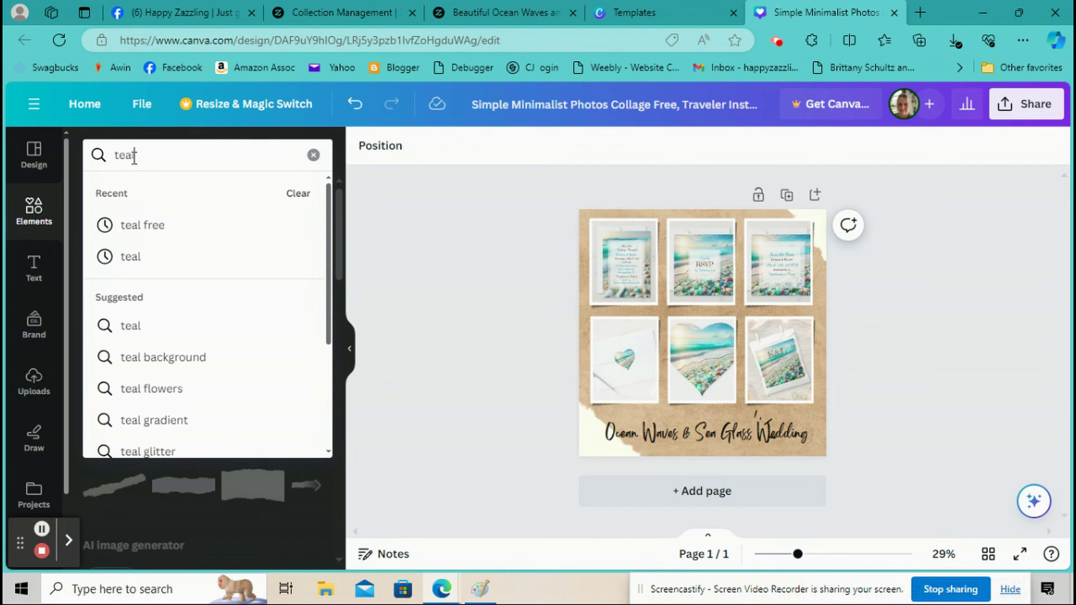
pyautogui.press('Return')
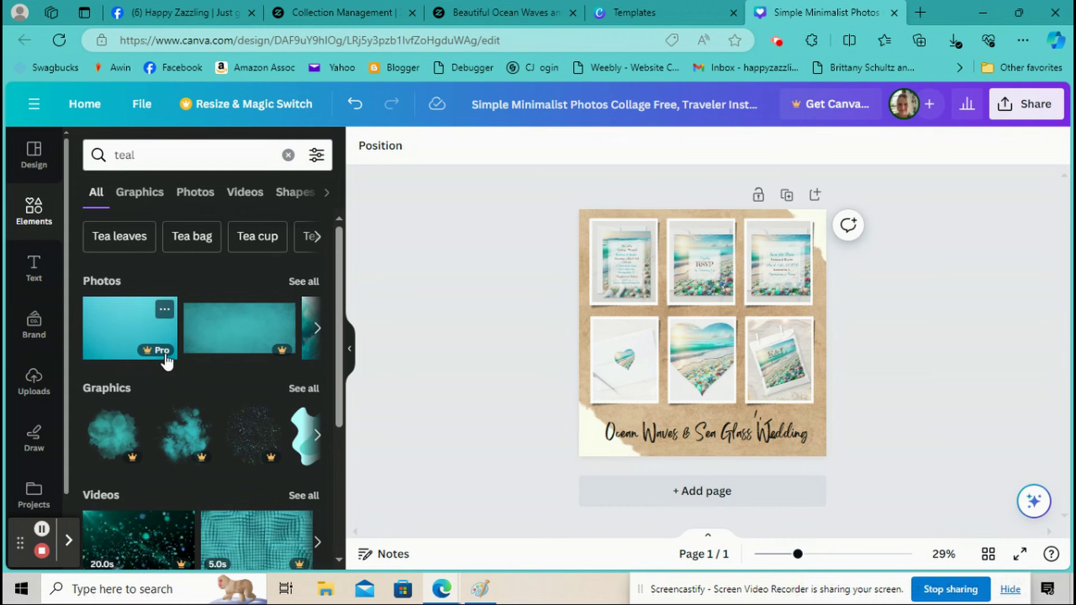
pyautogui.scroll(-3, 247, 367)
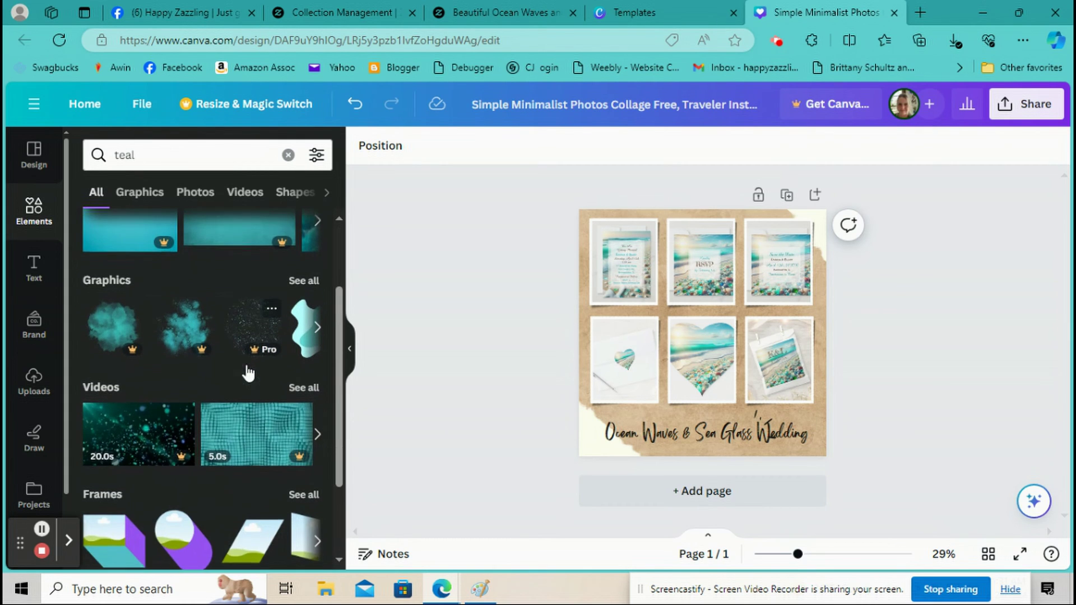
pyautogui.scroll(-1, 200, 365)
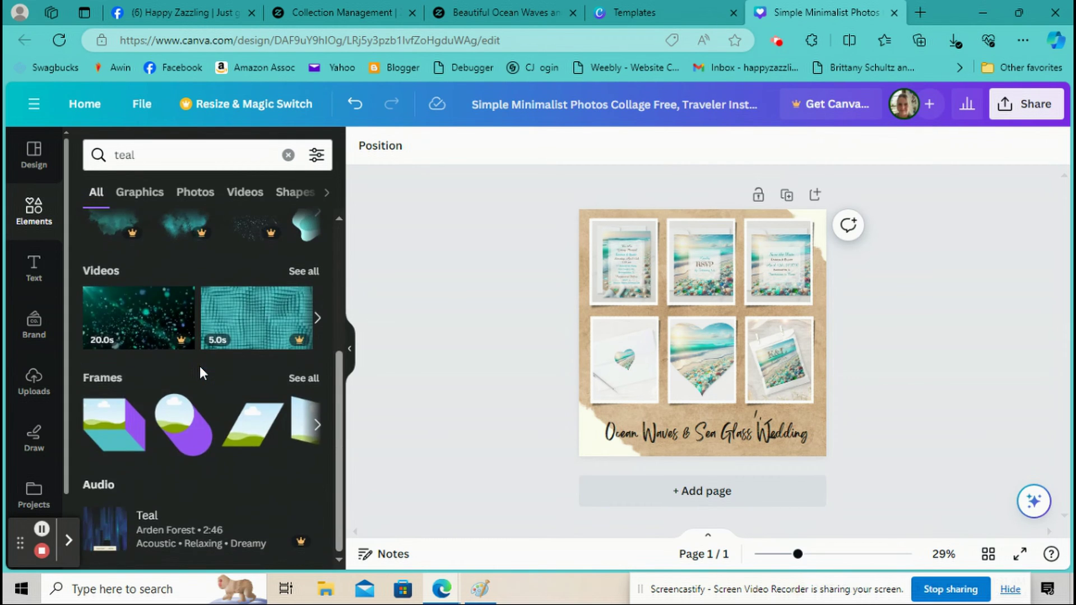
pyautogui.scroll(4, 200, 365)
# Add a teal glitter photo from the full Photos results to the collage, then delete it.
pyautogui.click(303, 273)
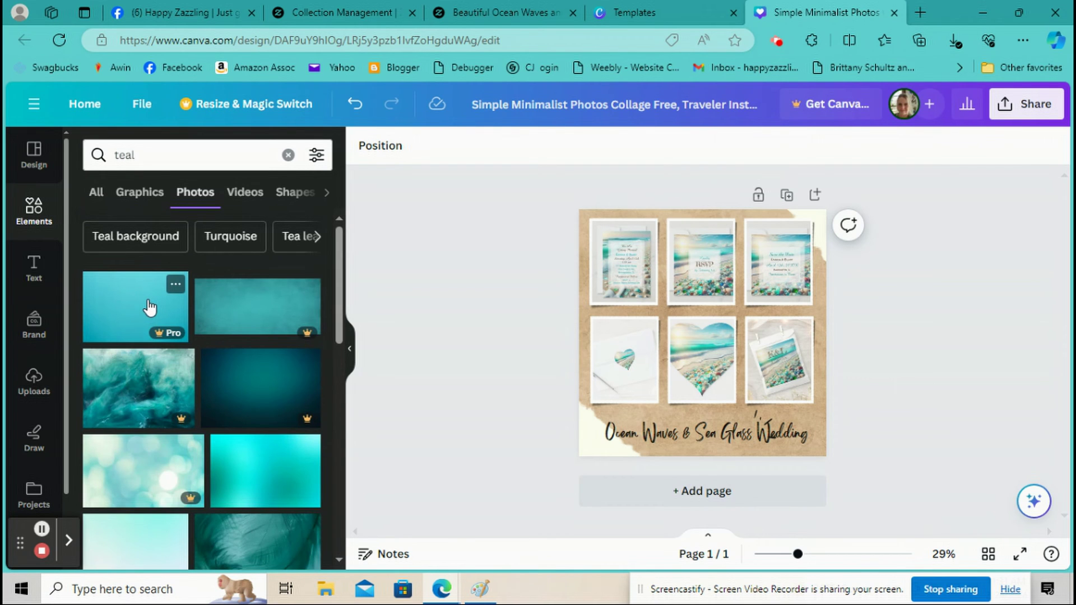
pyautogui.scroll(-2, 149, 307)
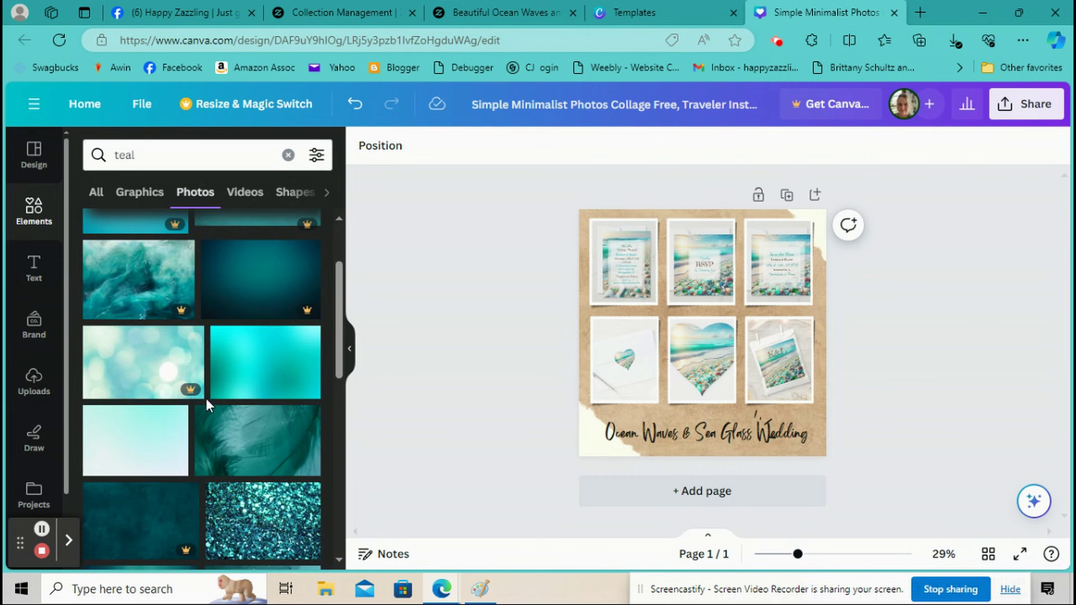
pyautogui.scroll(-3, 206, 398)
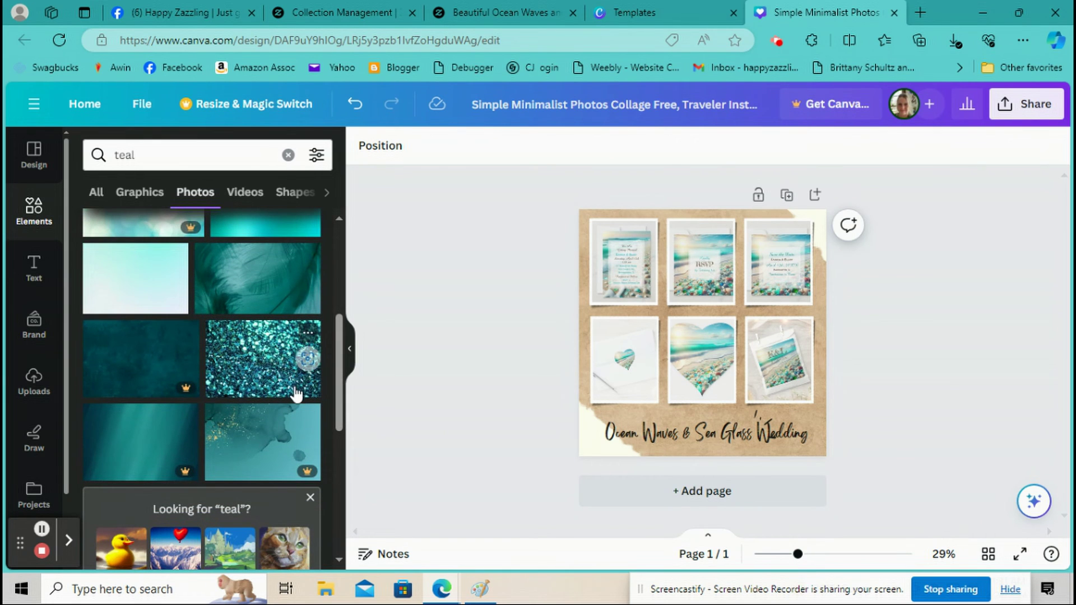
pyautogui.scroll(-1, 236, 392)
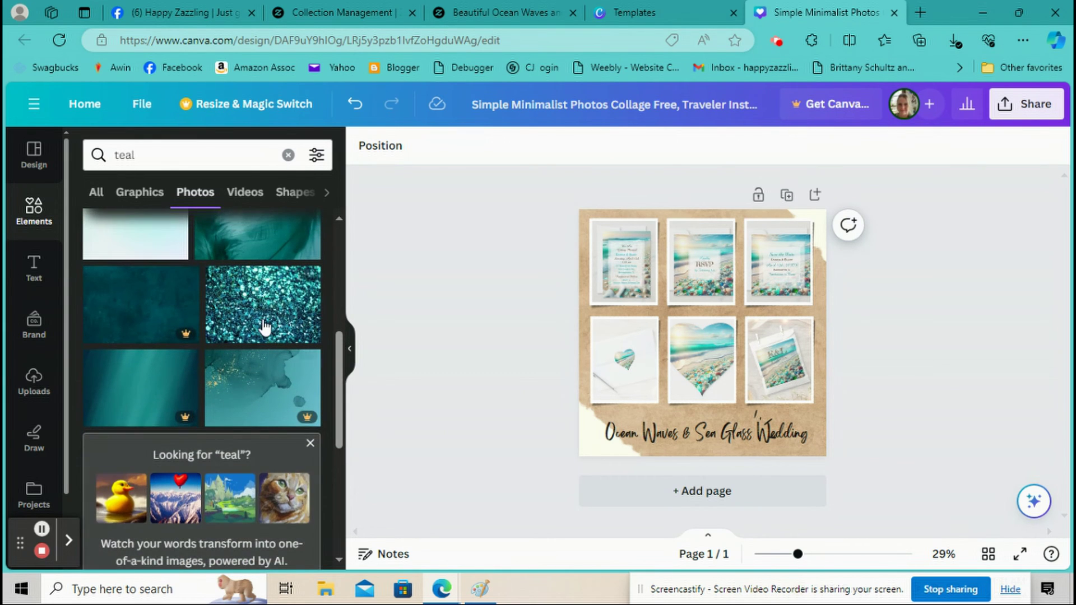
pyautogui.click(265, 324)
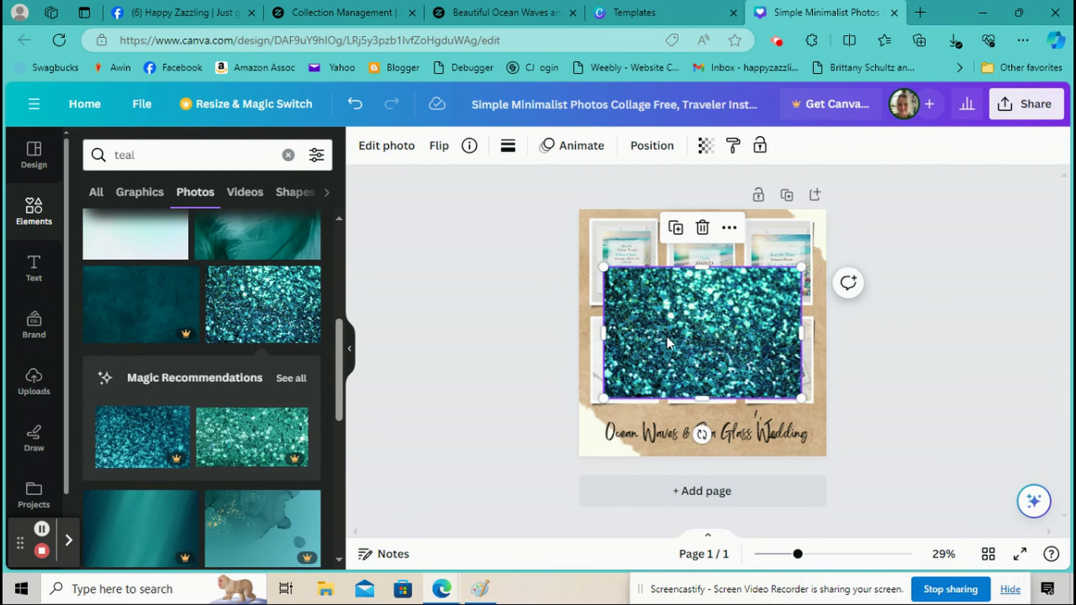
pyautogui.click(701, 226)
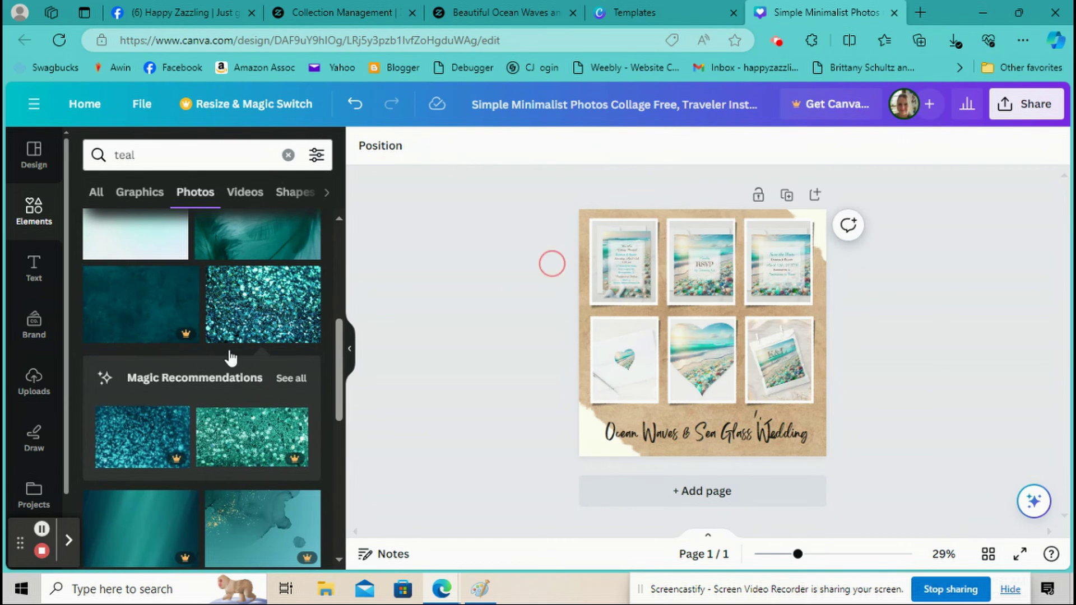
pyautogui.scroll(-3, 231, 360)
pyautogui.scroll(-5, 200, 359)
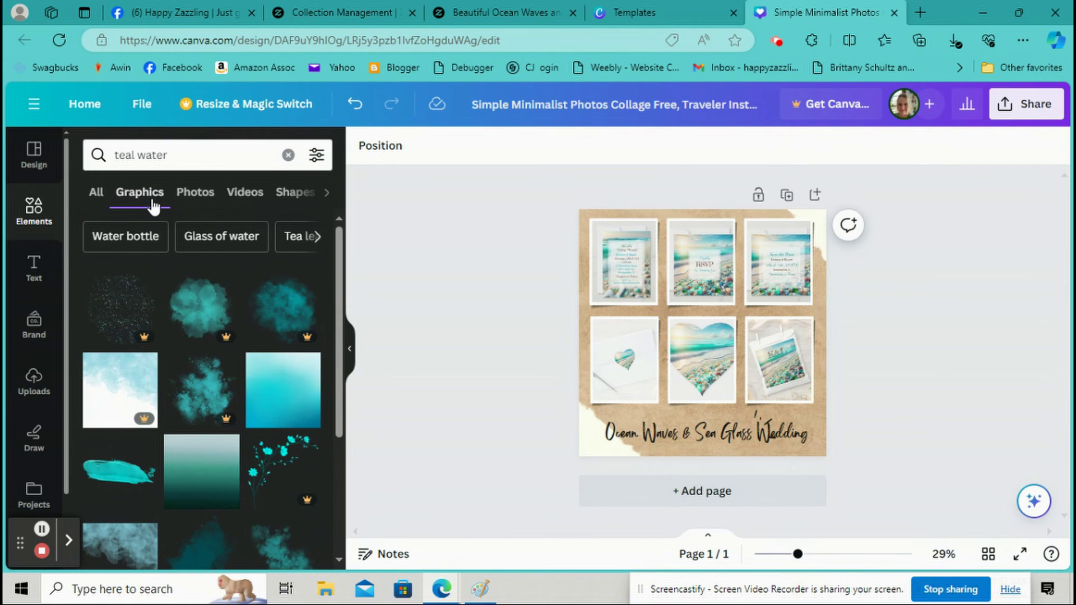
# Add a teal brush stroke, tilt it about 30 degrees, and tuck it into the bottom-left corner.
pyautogui.scroll(-2, 250, 369)
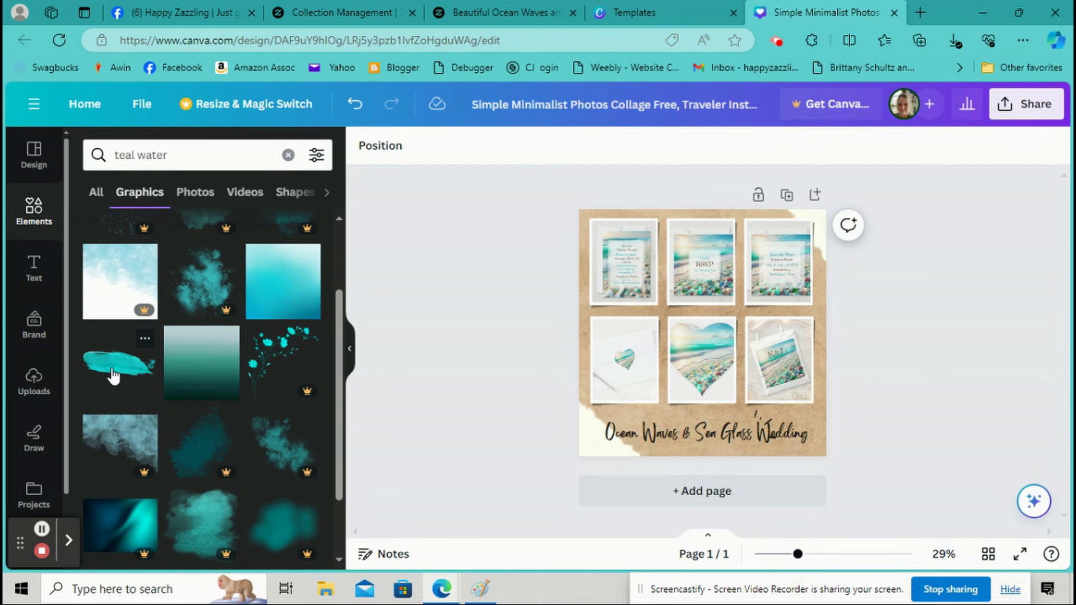
pyautogui.click(132, 368)
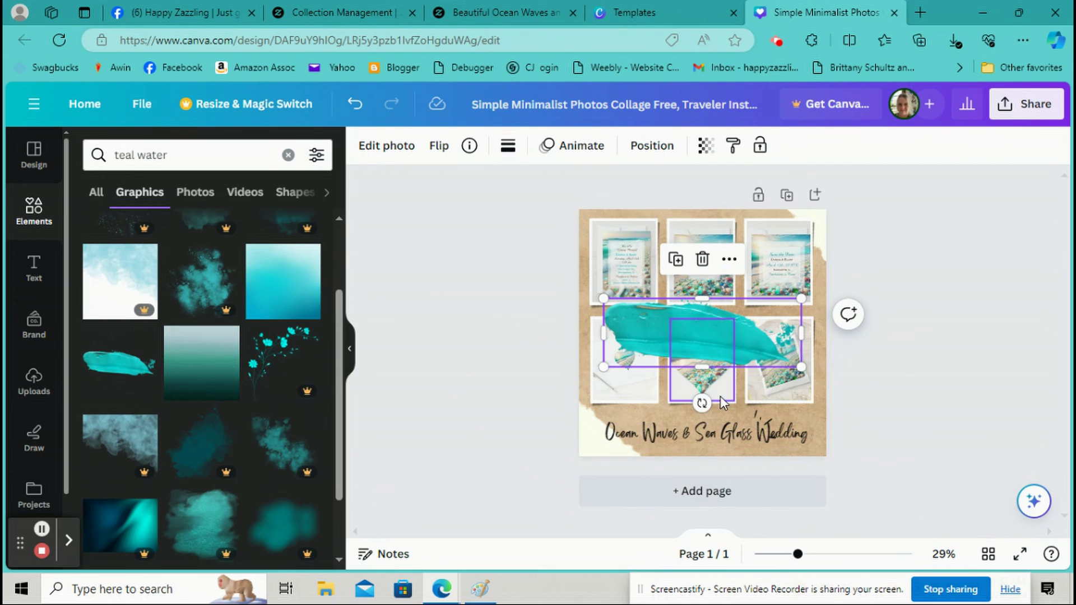
pyautogui.moveTo(702, 403); pyautogui.dragTo(664, 392)
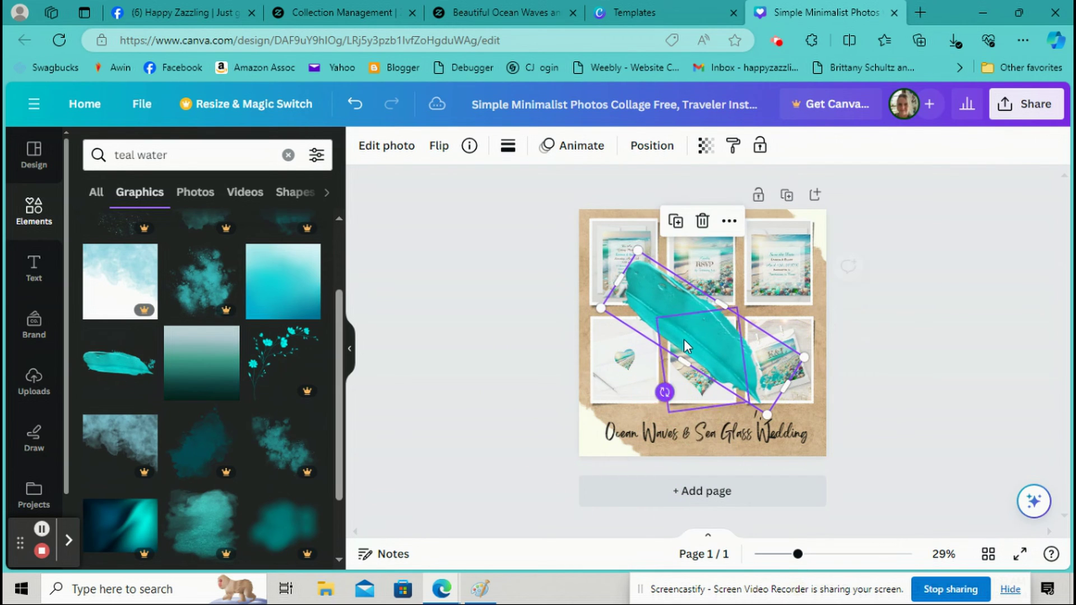
pyautogui.moveTo(687, 345); pyautogui.dragTo(587, 482)
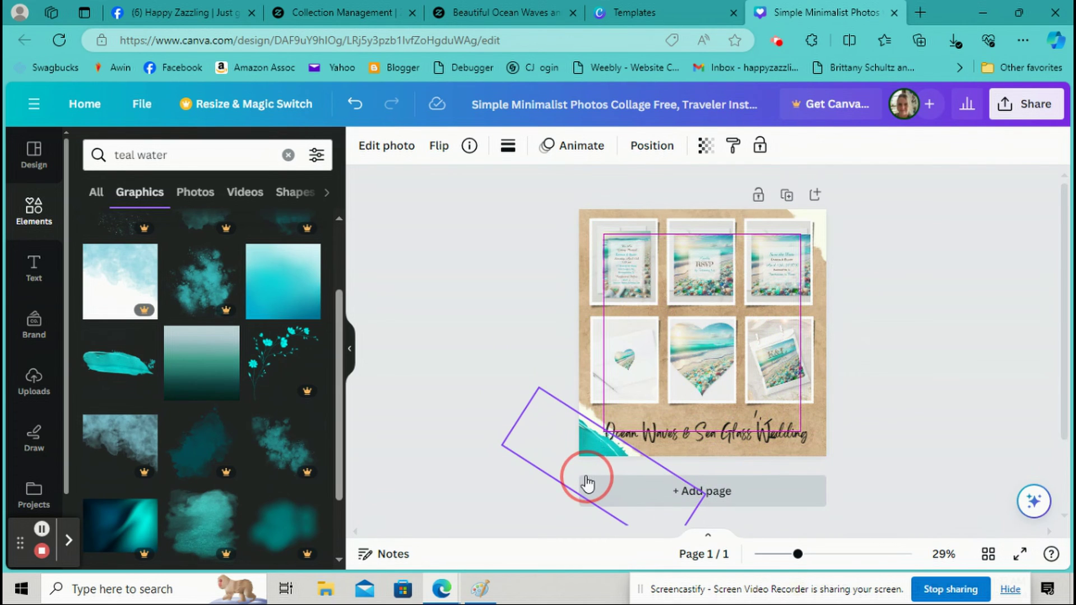
pyautogui.moveTo(586, 480); pyautogui.dragTo(584, 486)
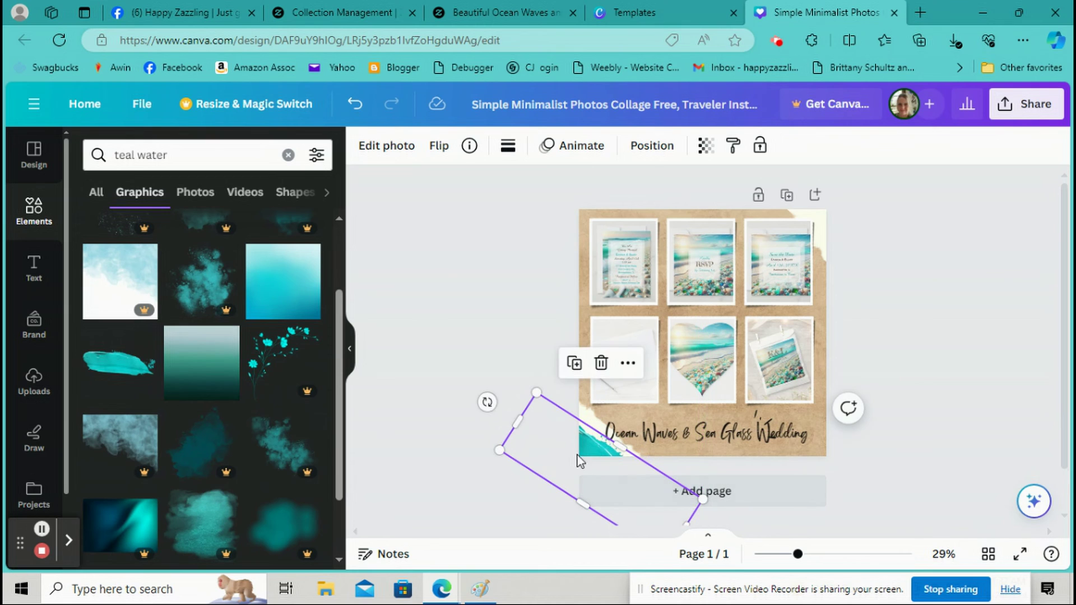
# Add a second teal brush stroke, rotate it diagonally, and place it at the top-right corner.
pyautogui.click(119, 377)
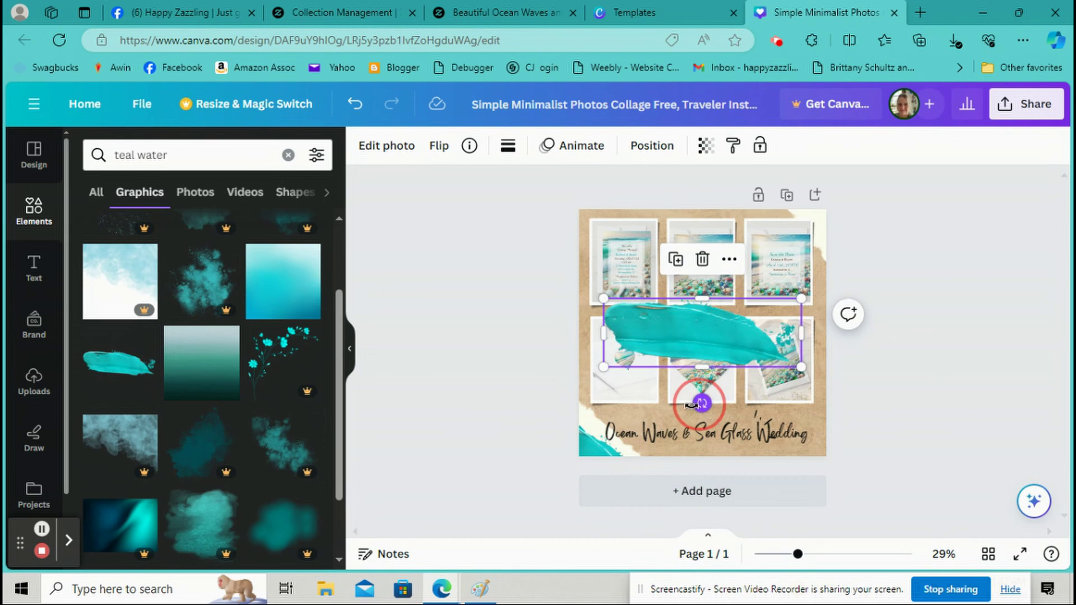
pyautogui.moveTo(701, 404); pyautogui.dragTo(664, 387)
pyautogui.moveTo(701, 325); pyautogui.dragTo(848, 223)
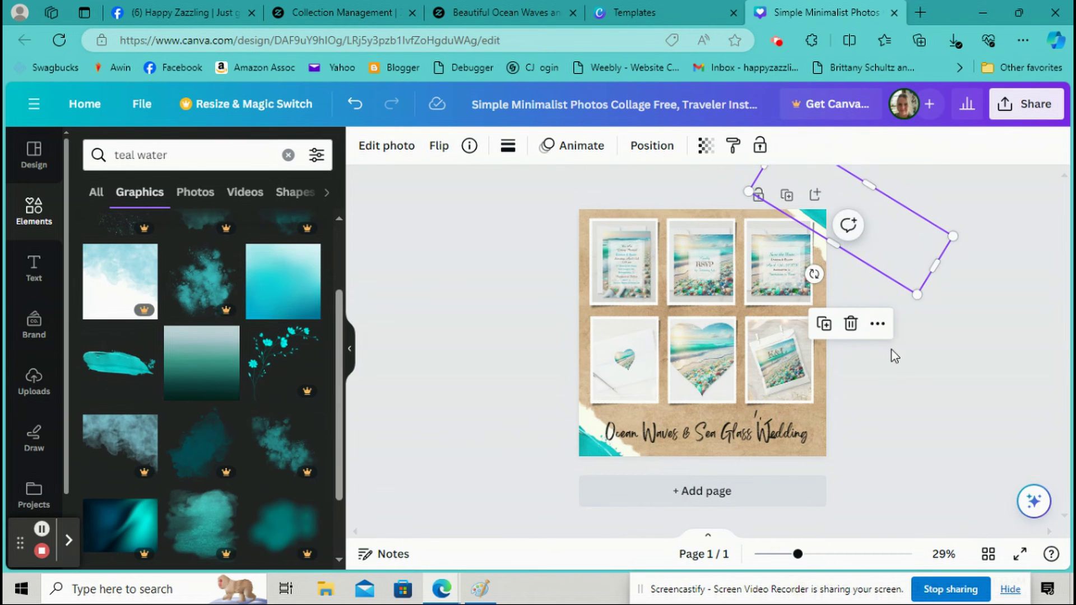
pyautogui.click(179, 161)
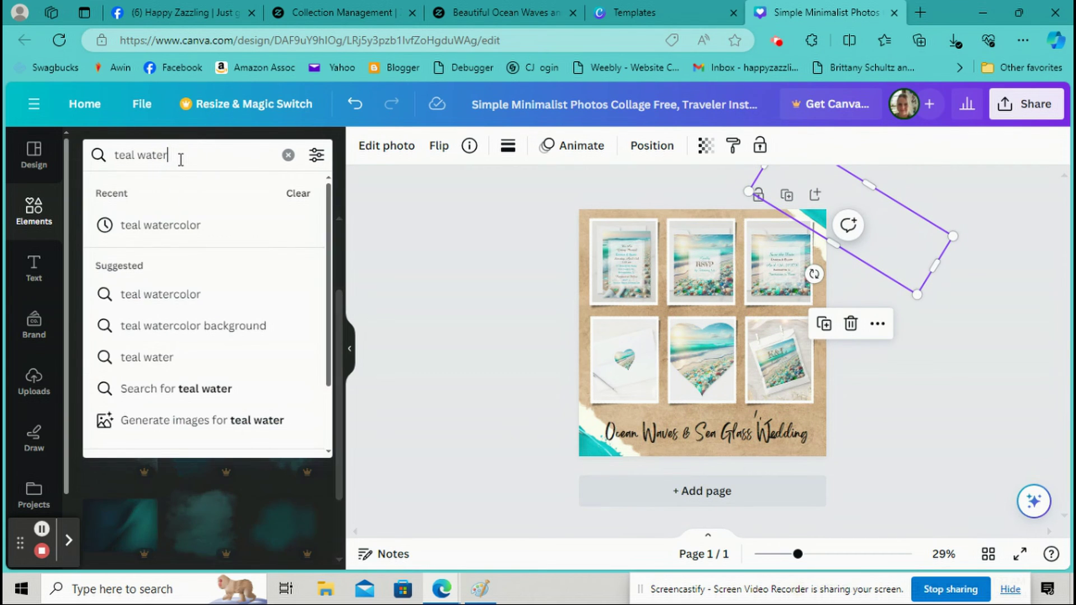
# Replace the element search with 'sparkles' and browse the results.
pyautogui.moveTo(180, 161); pyautogui.dragTo(17, 151)
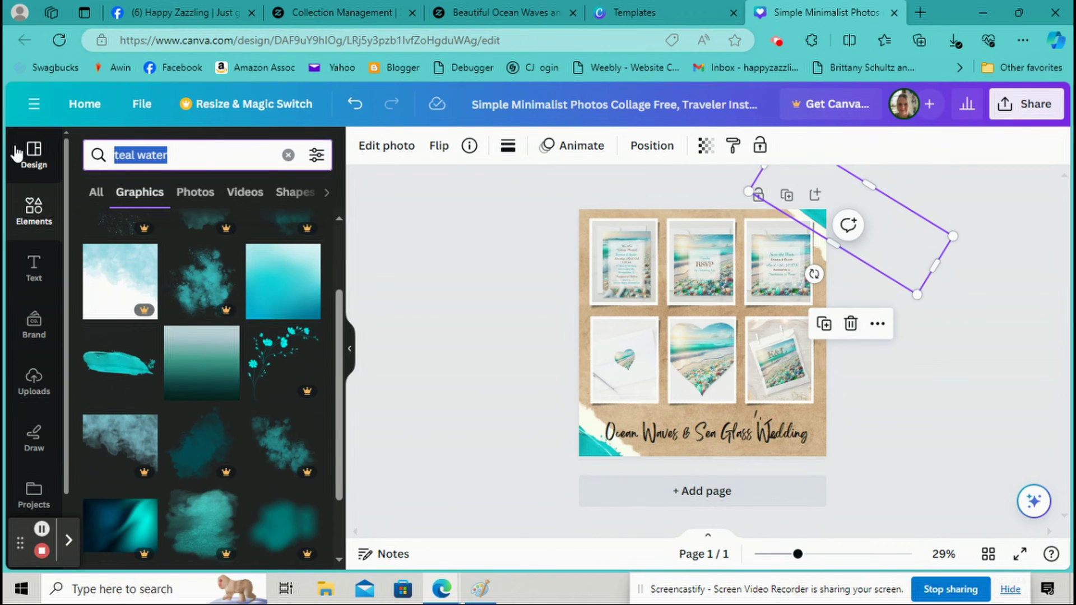
pyautogui.write('sparkles')
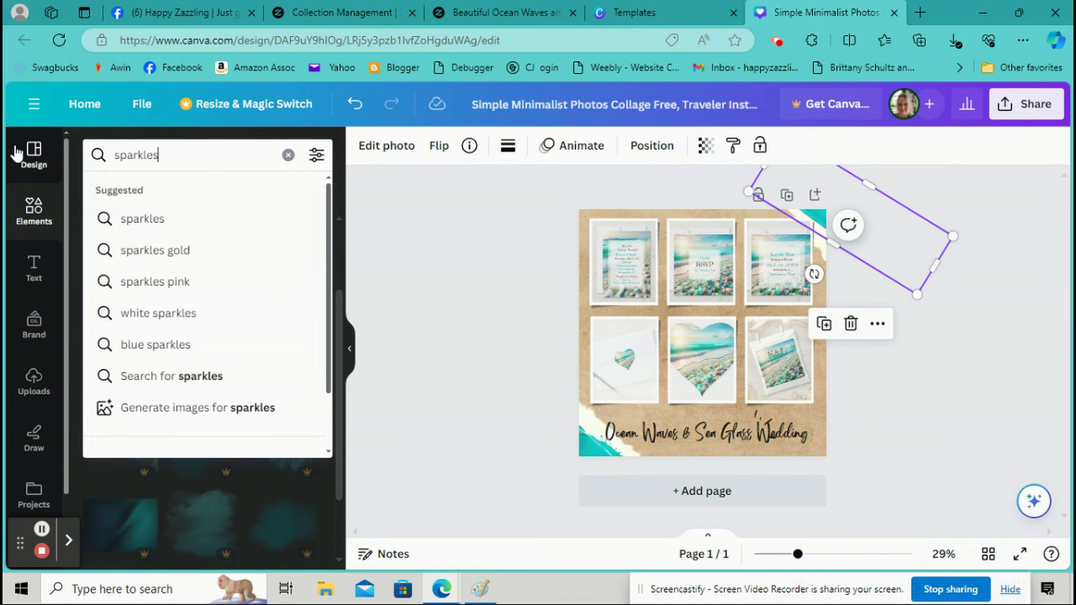
pyautogui.press('Return')
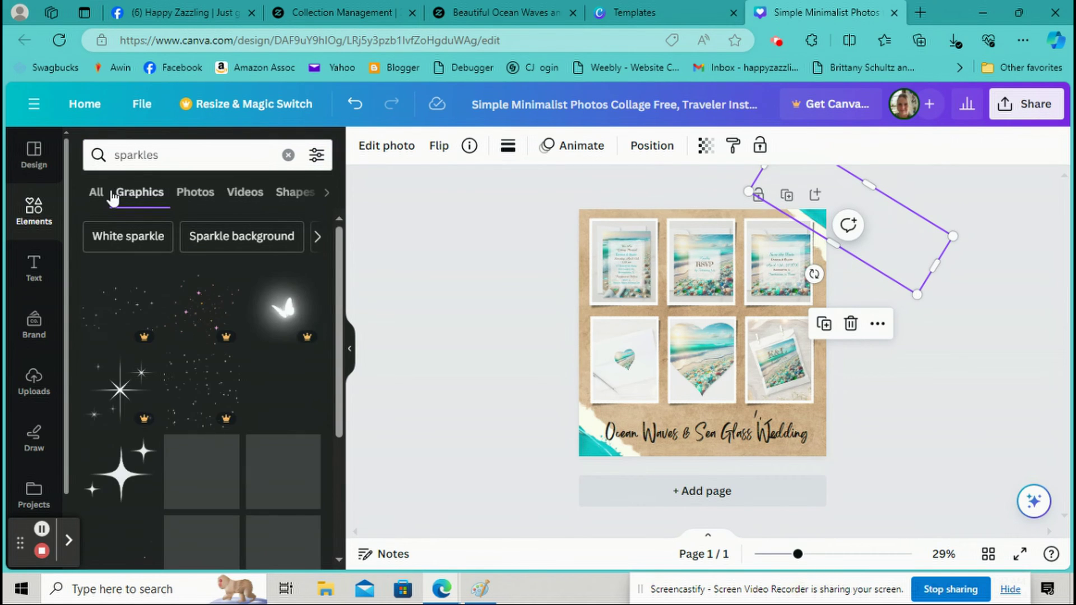
pyautogui.scroll(-6, 210, 336)
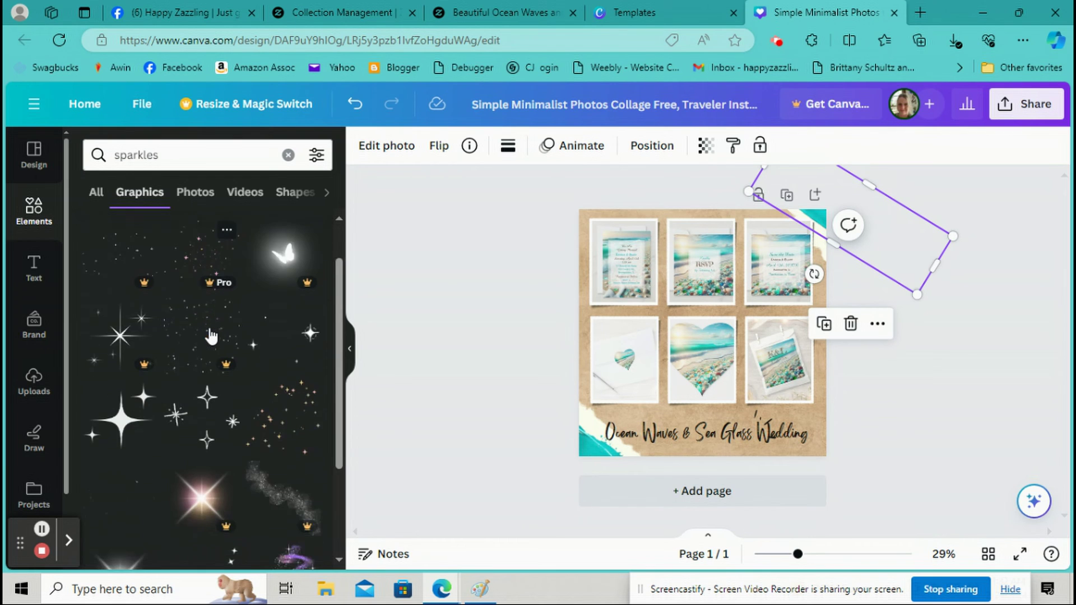
pyautogui.scroll(-5, 188, 380)
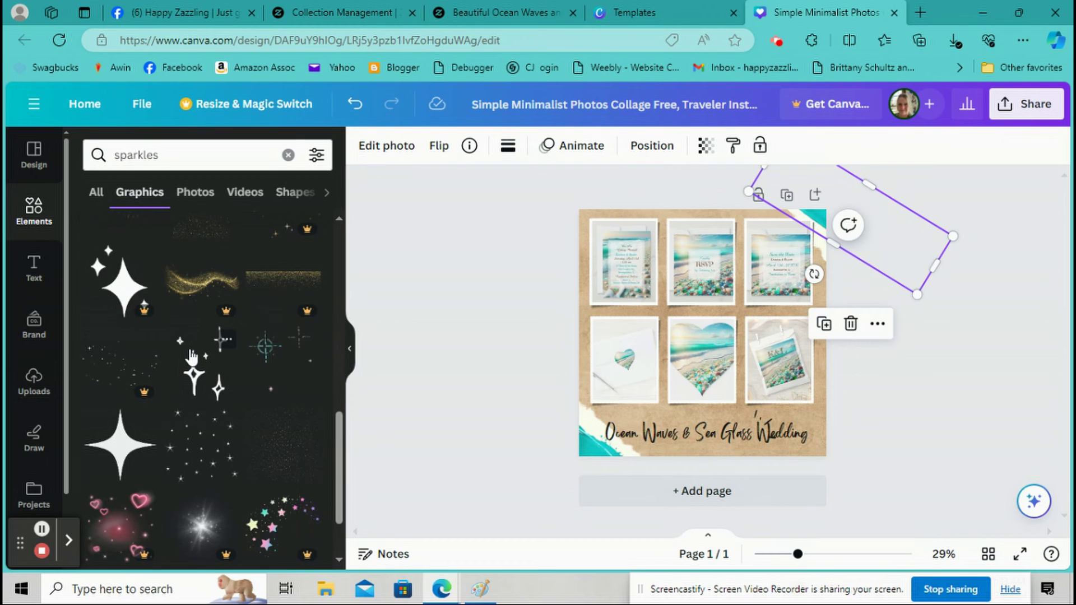
pyautogui.scroll(-3, 191, 354)
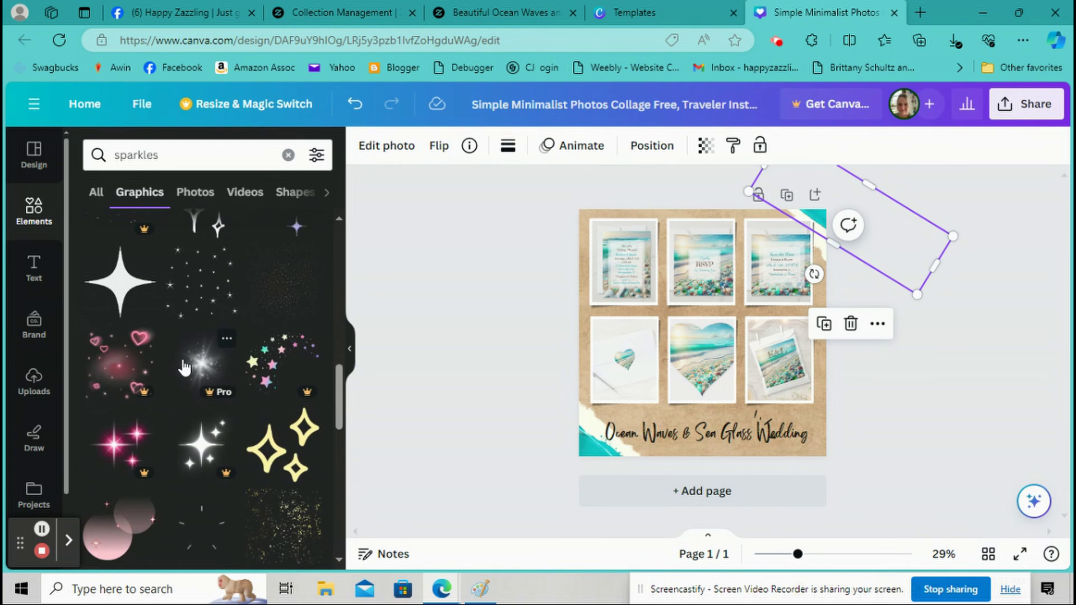
pyautogui.scroll(-2, 185, 367)
pyautogui.scroll(-2, 189, 363)
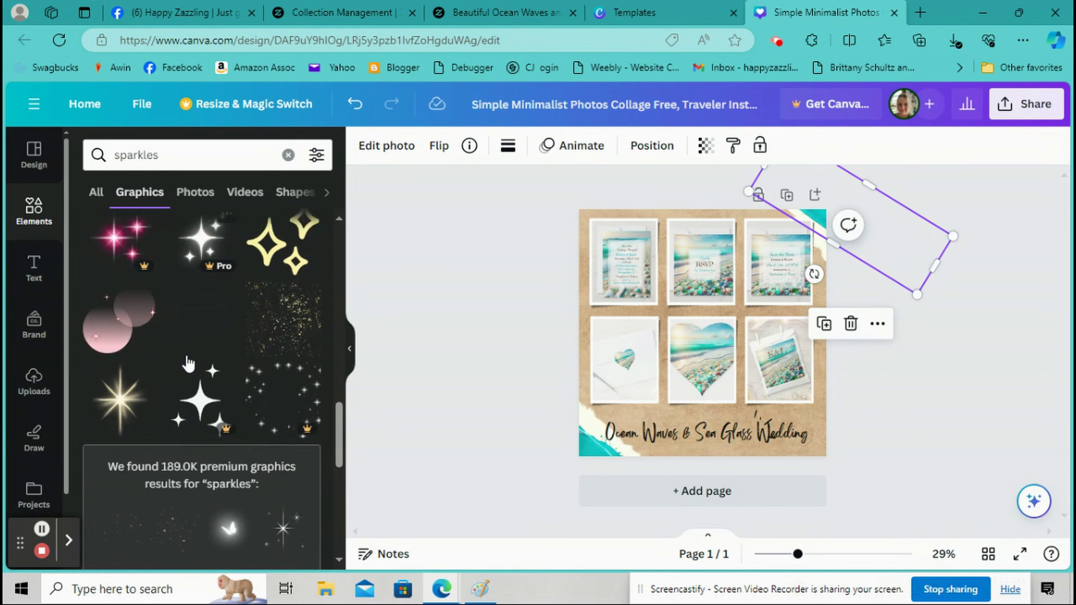
pyautogui.scroll(-1, 188, 363)
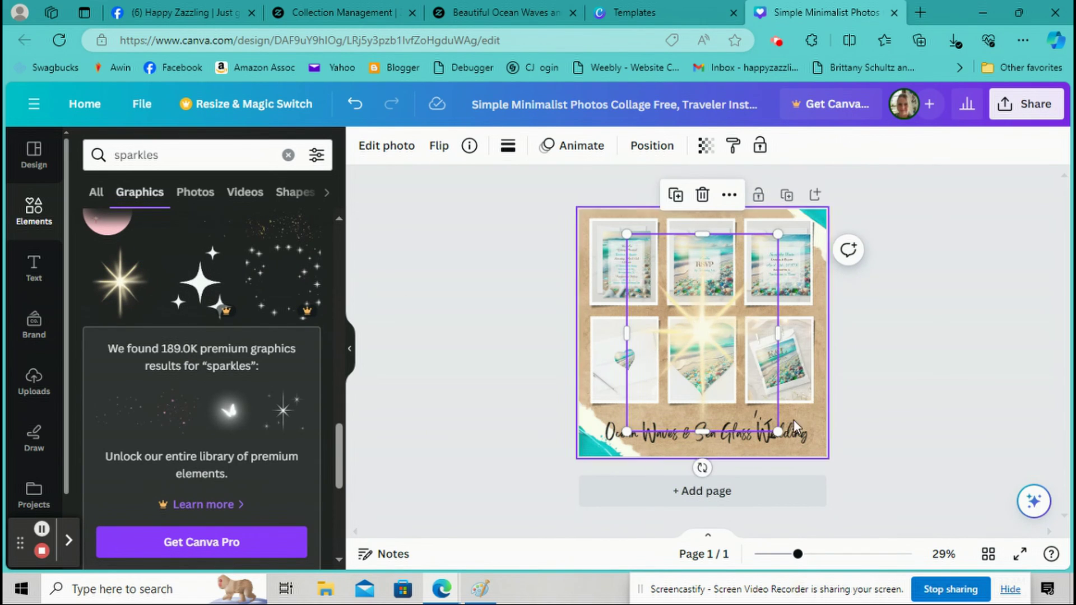
# Shrink a sparkle, restore the top-left photo it replaced, and place it bottom-left.
pyautogui.moveTo(765, 419); pyautogui.dragTo(639, 281)
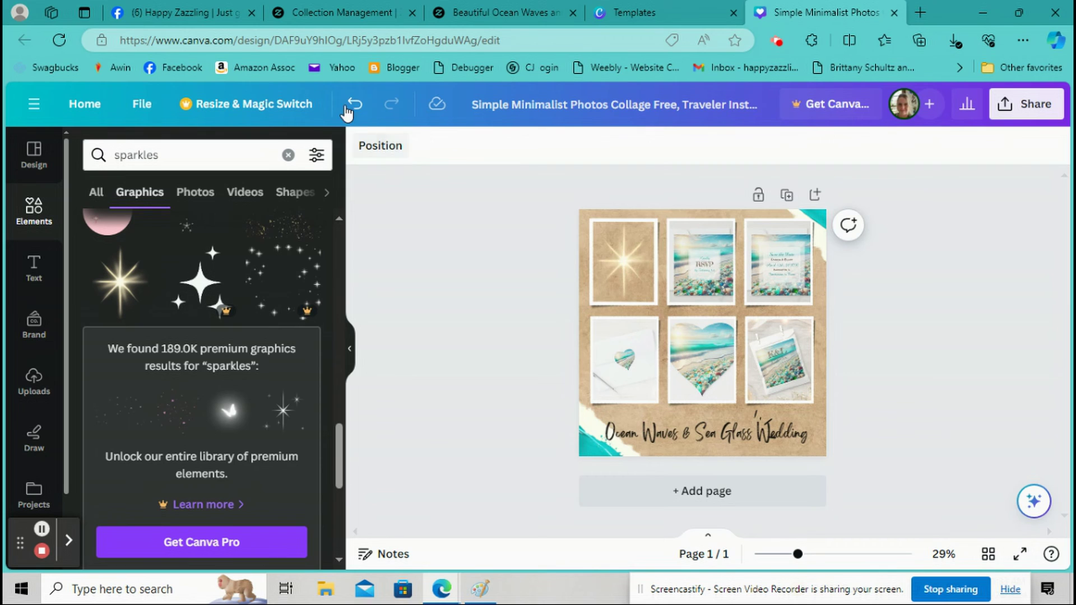
pyautogui.click(351, 107)
pyautogui.moveTo(640, 284); pyautogui.dragTo(583, 444)
pyautogui.click(696, 399)
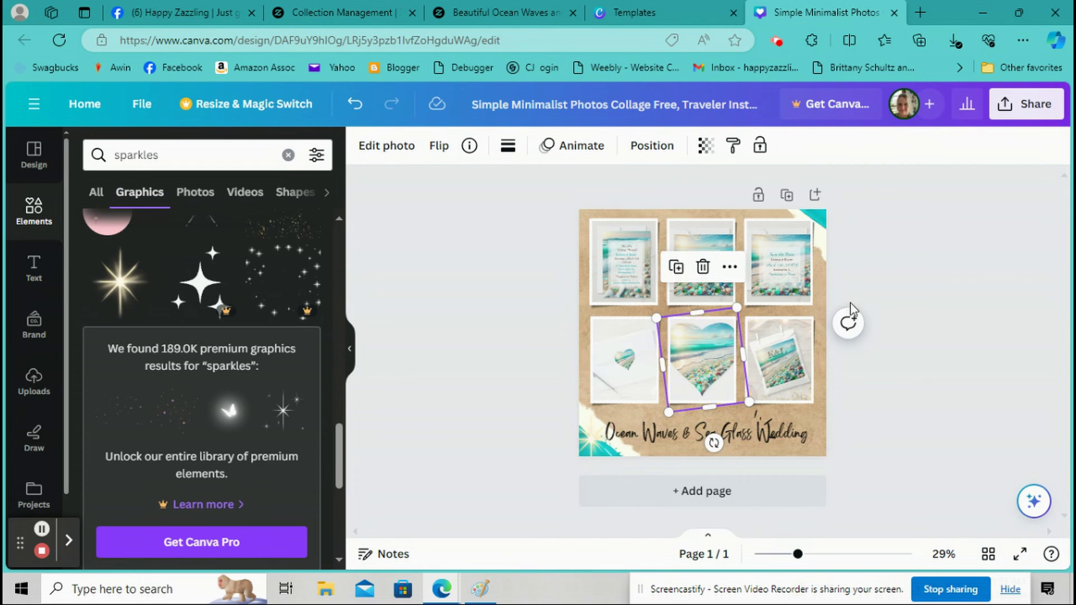
# Add a small white starburst sparkle on the bottom-right photo's lower corner.
pyautogui.scroll(-5, 266, 373)
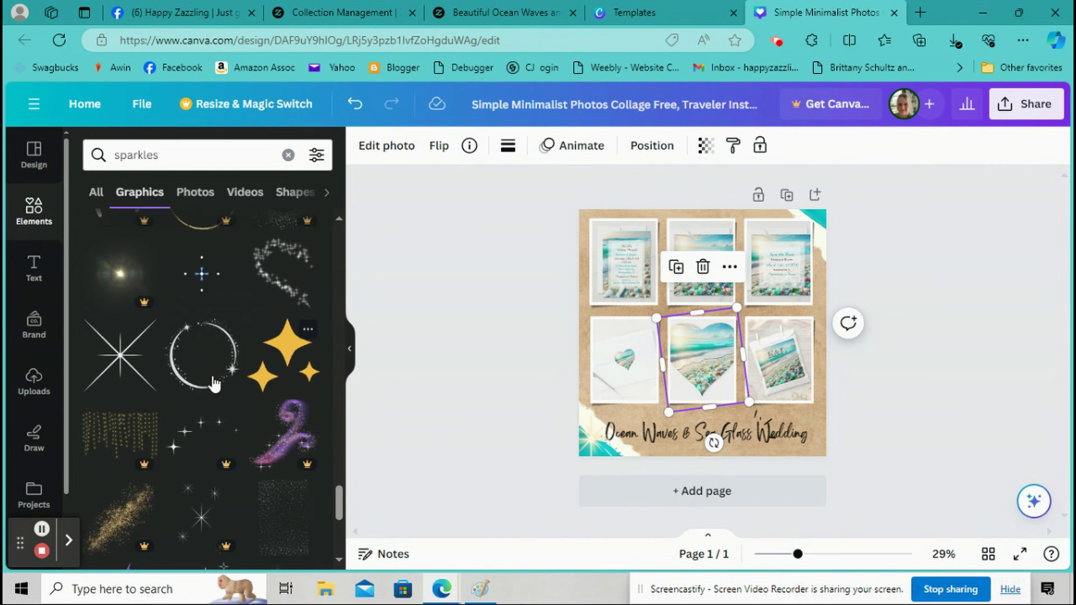
pyautogui.click(126, 366)
pyautogui.moveTo(812, 257); pyautogui.dragTo(717, 309)
pyautogui.moveTo(701, 353); pyautogui.dragTo(819, 411)
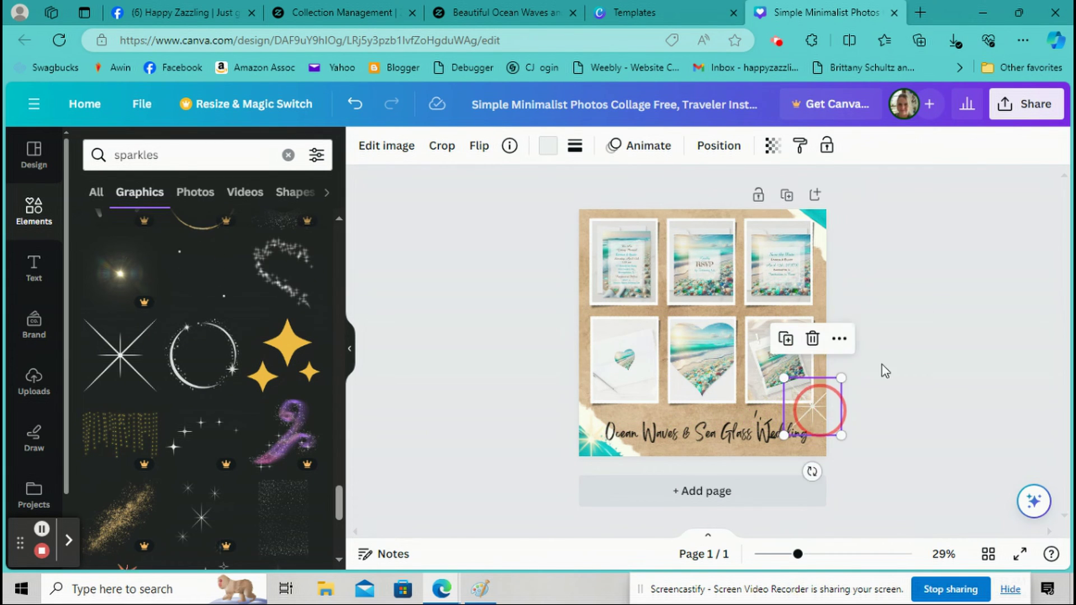
pyautogui.click(921, 290)
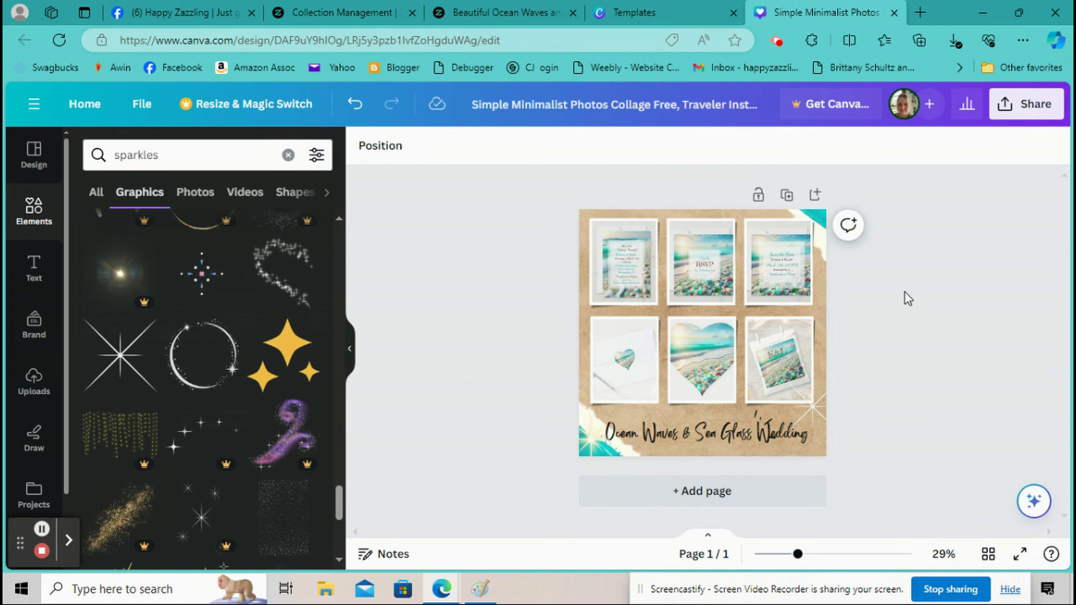
# Download the finished collage as a 1080 × 1080 px PNG file.
pyautogui.click(1023, 112)
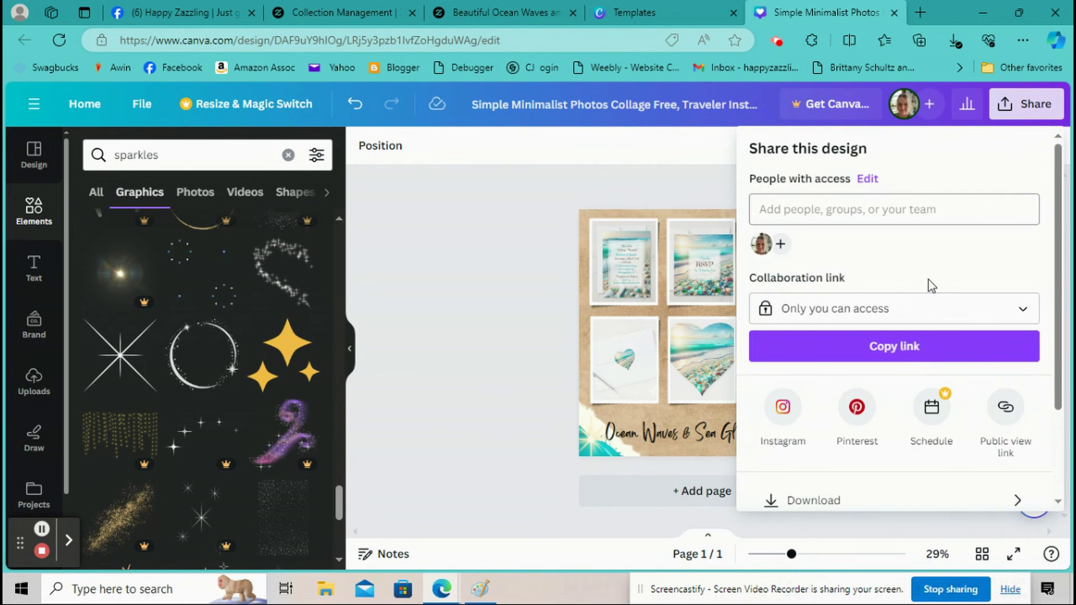
pyautogui.scroll(-2, 816, 398)
pyautogui.click(814, 381)
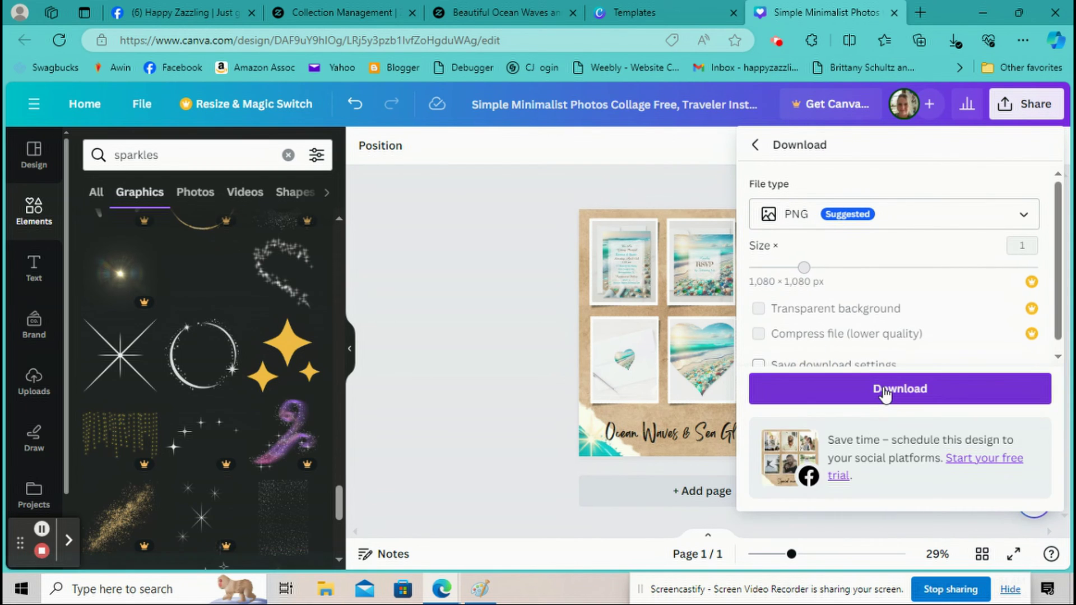
pyautogui.click(885, 392)
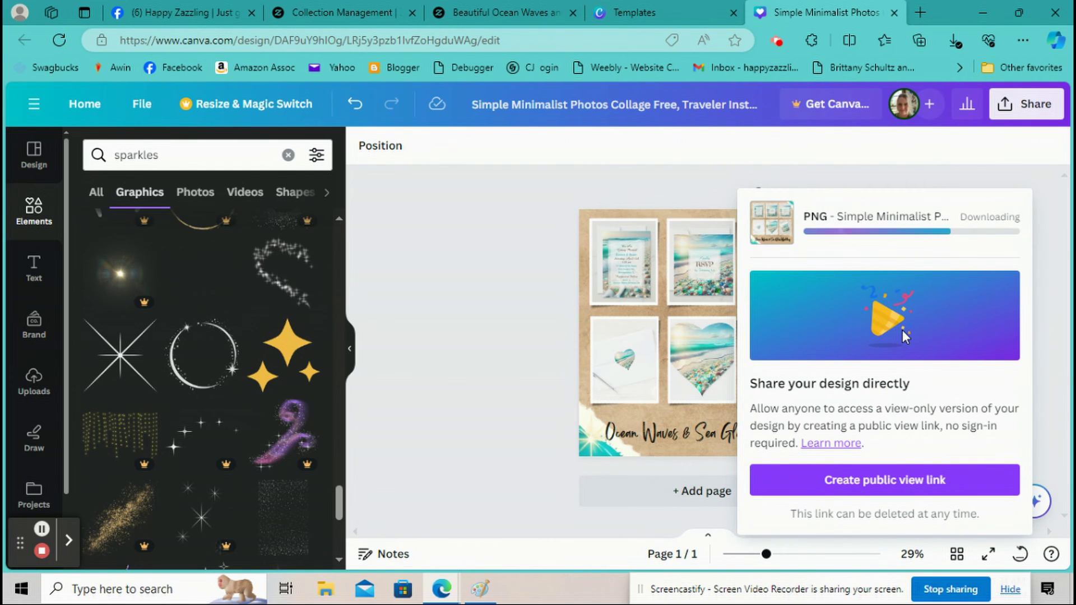
pyautogui.click(455, 8)
# Open the Zazzle collection's Media Manager and upload the collage PNG from Downloads.
pyautogui.click(342, 13)
pyautogui.scroll(-3, 304, 98)
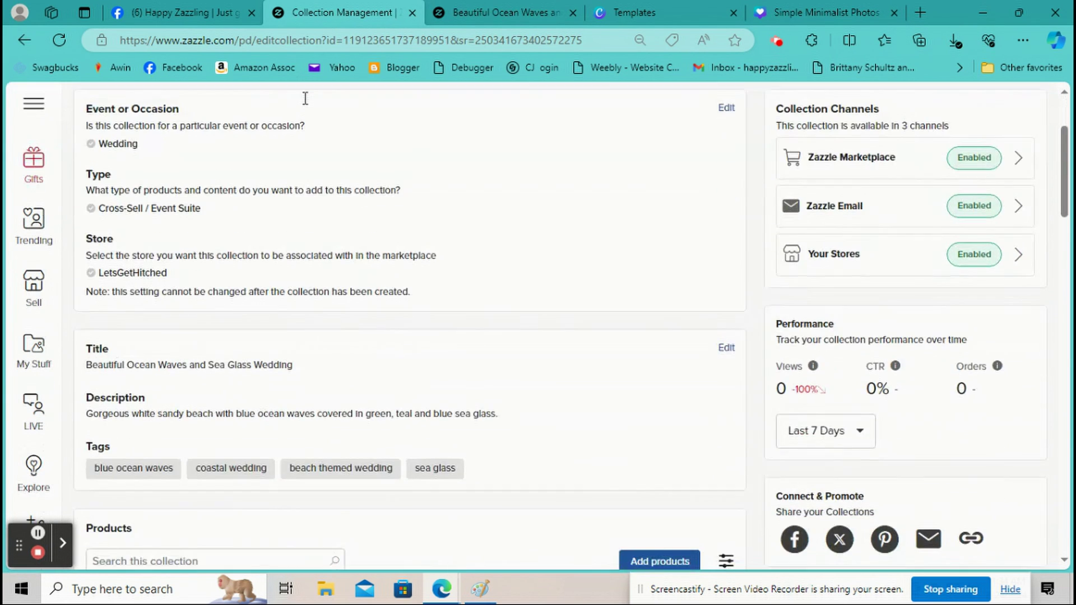
pyautogui.scroll(-6, 461, 233)
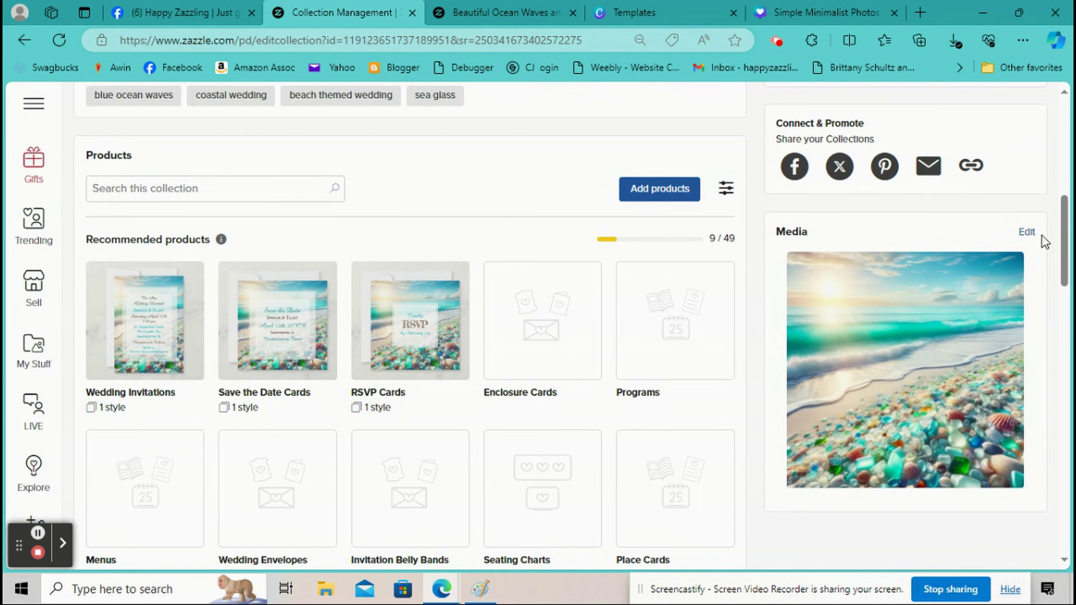
pyautogui.click(1023, 231)
pyautogui.scroll(-2, 792, 223)
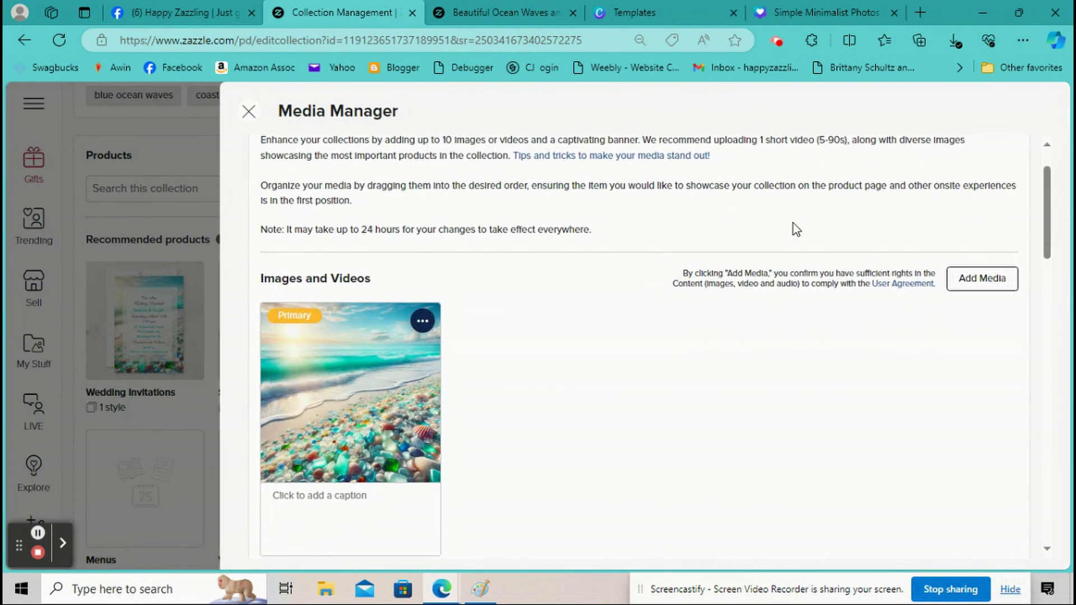
pyautogui.click(982, 215)
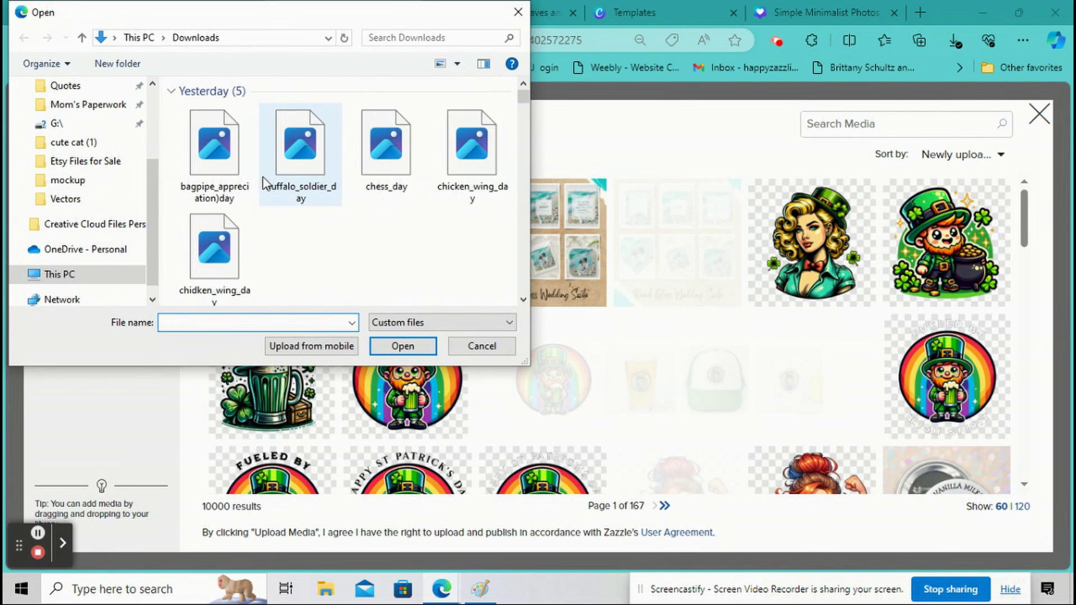
pyautogui.doubleClick(217, 146)
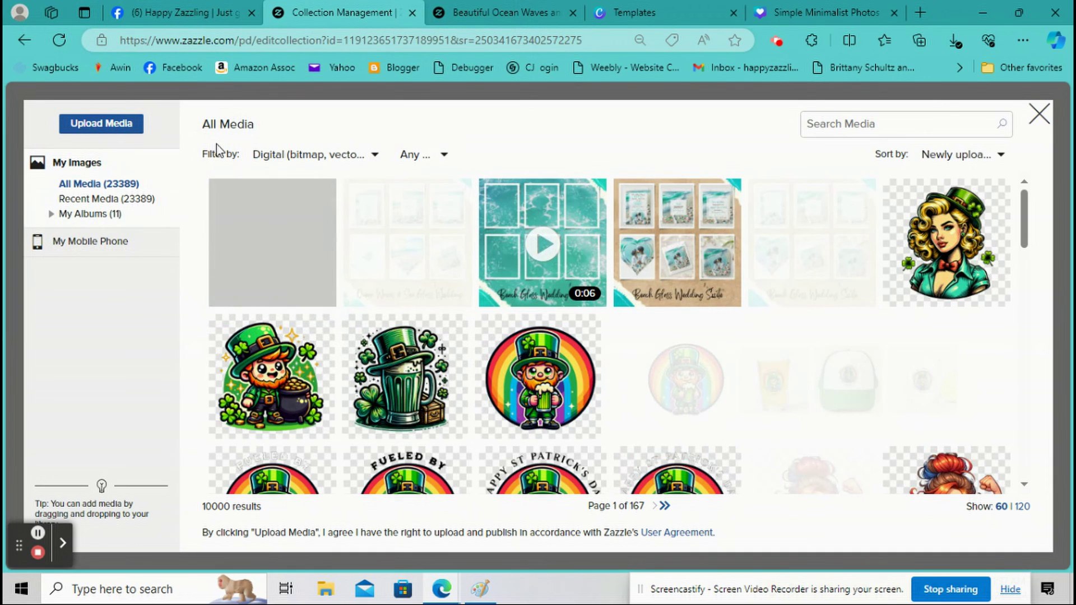
# Add the sea glass collage to the collection media and move it ahead of the beach photo.
pyautogui.click(266, 232)
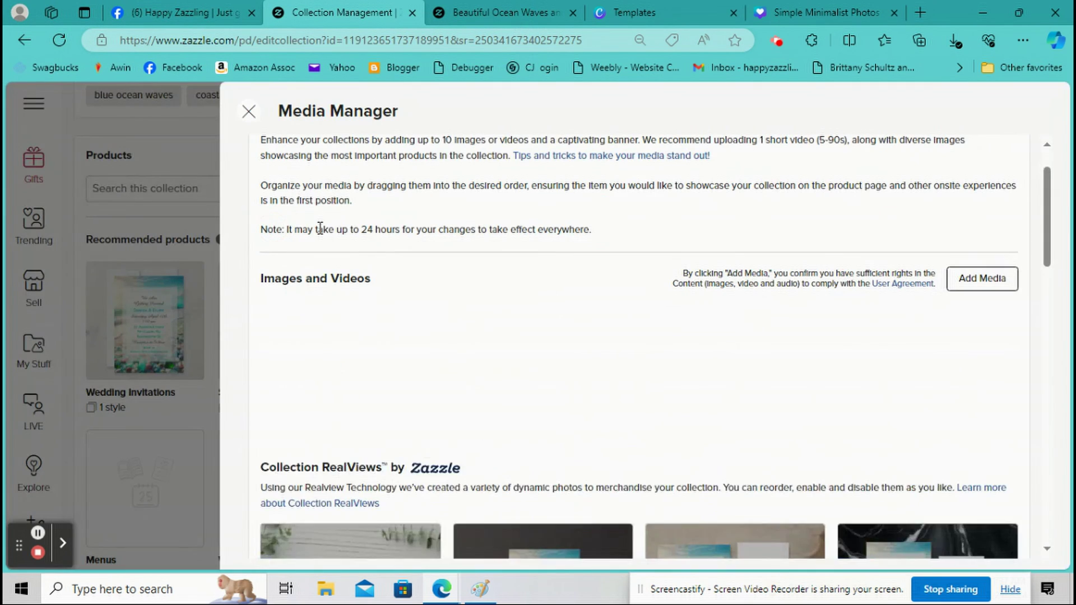
pyautogui.scroll(-1, 663, 286)
pyautogui.moveTo(571, 331); pyautogui.dragTo(361, 336)
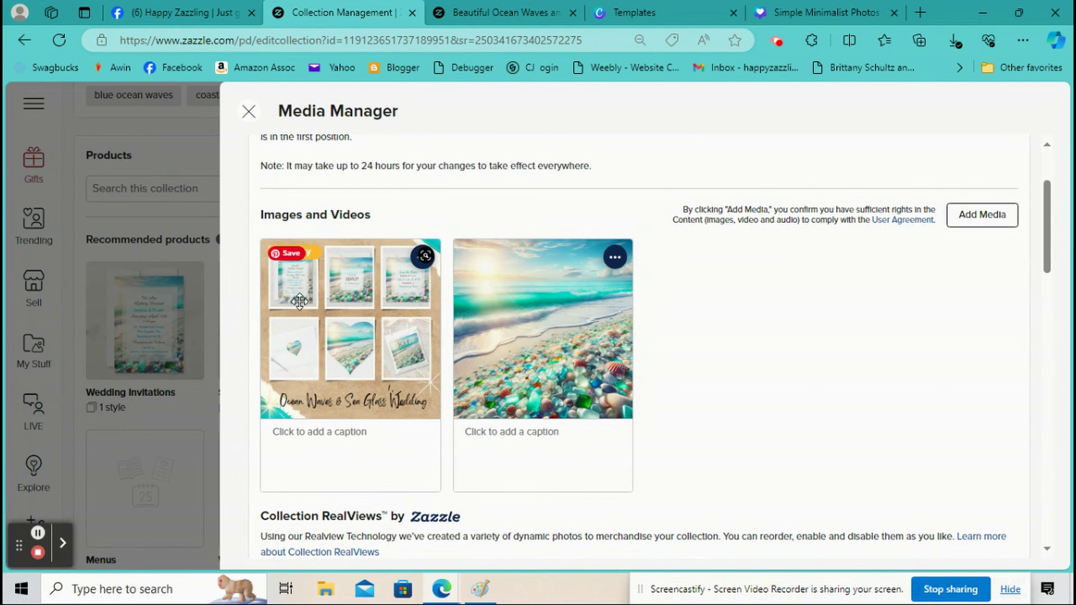
pyautogui.scroll(-1, 952, 313)
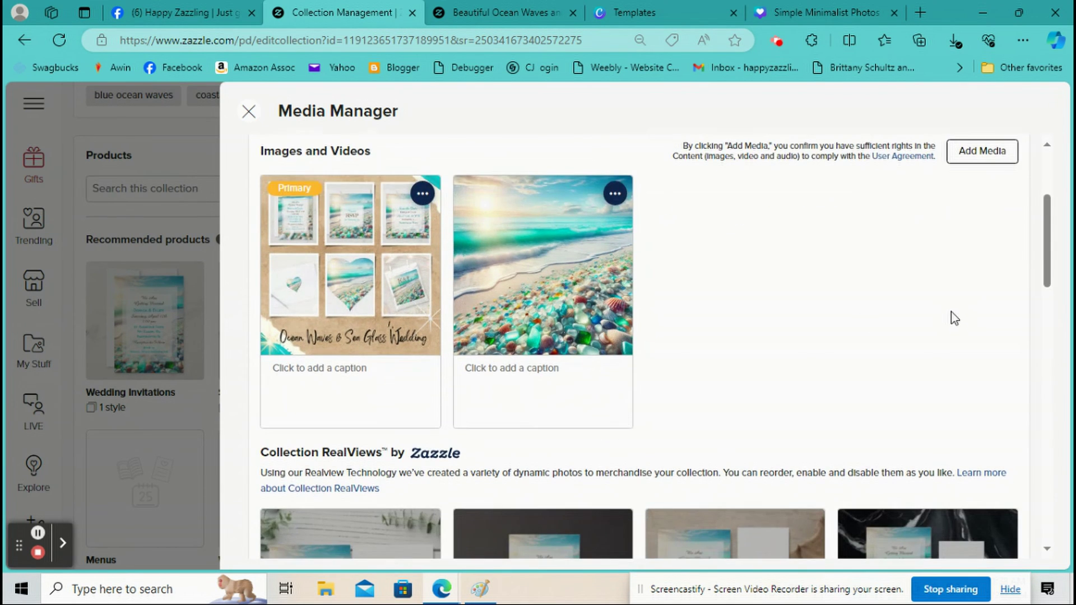
pyautogui.scroll(3, 949, 314)
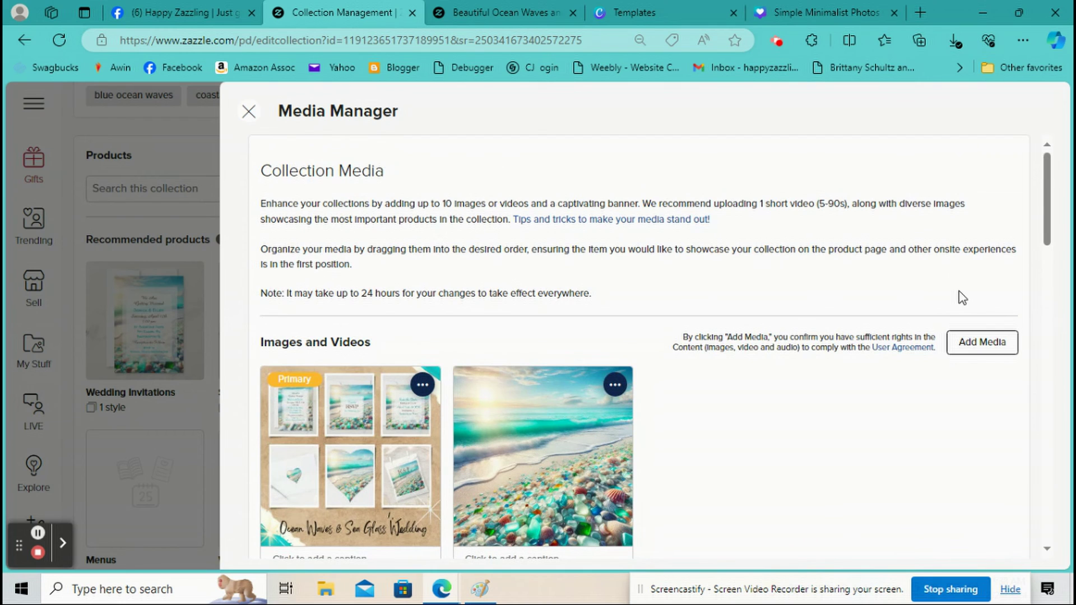
pyautogui.scroll(-7, 958, 294)
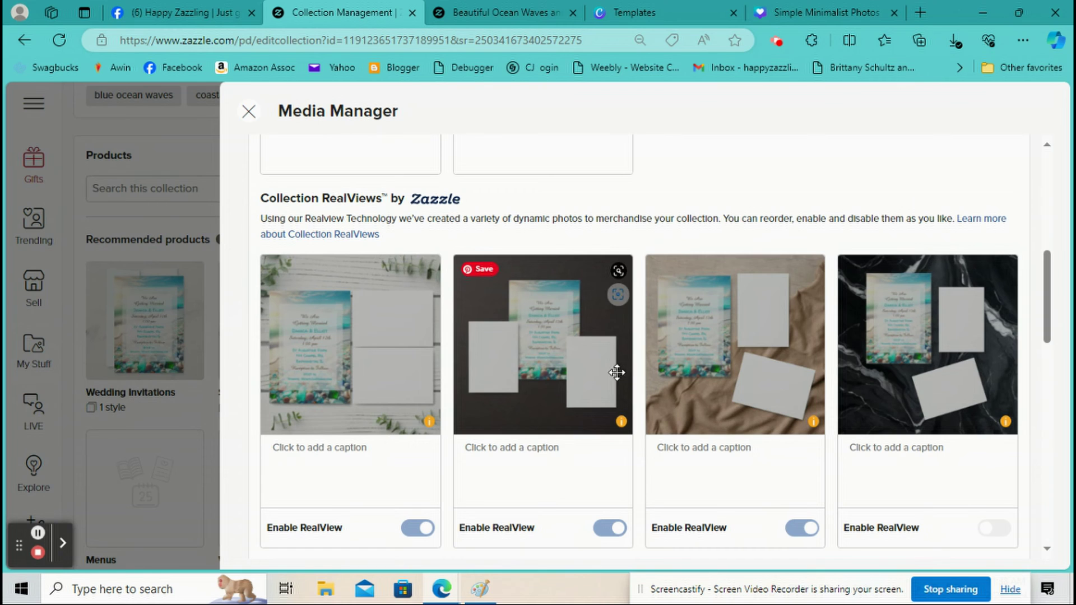
pyautogui.scroll(8, 919, 365)
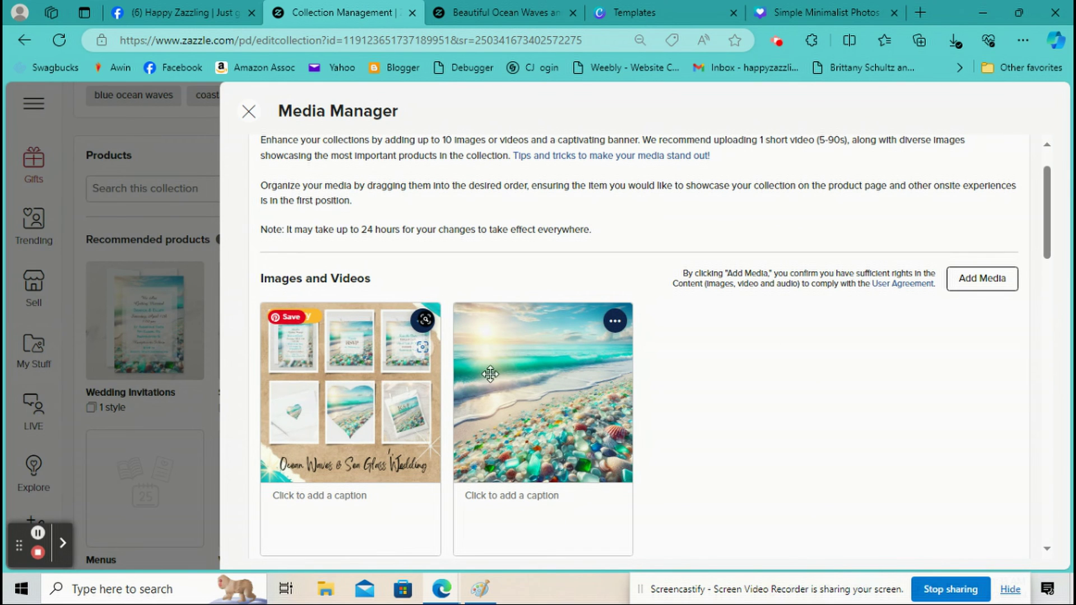
pyautogui.scroll(1, 758, 273)
# Close the Media Manager and return to the collage design in Canva.
pyautogui.click(250, 114)
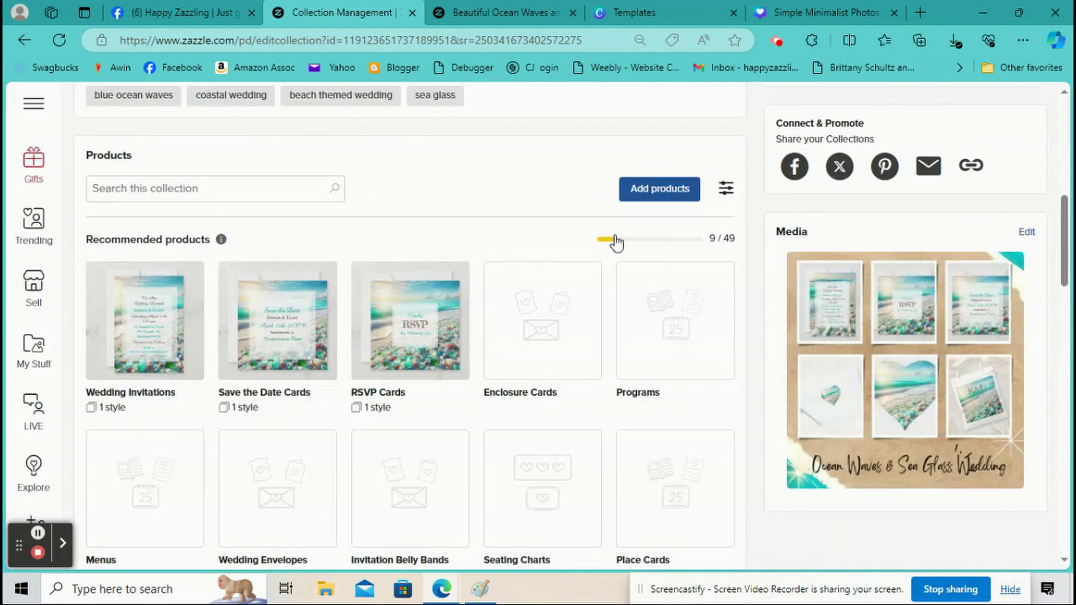
pyautogui.moveTo(616, 241)
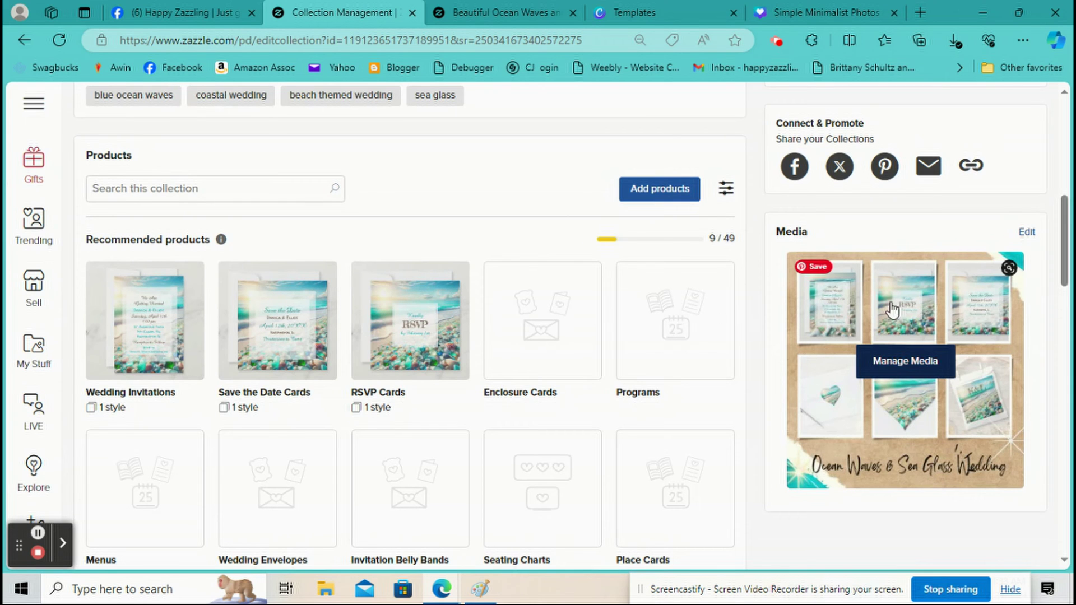
pyautogui.scroll(-3, 980, 445)
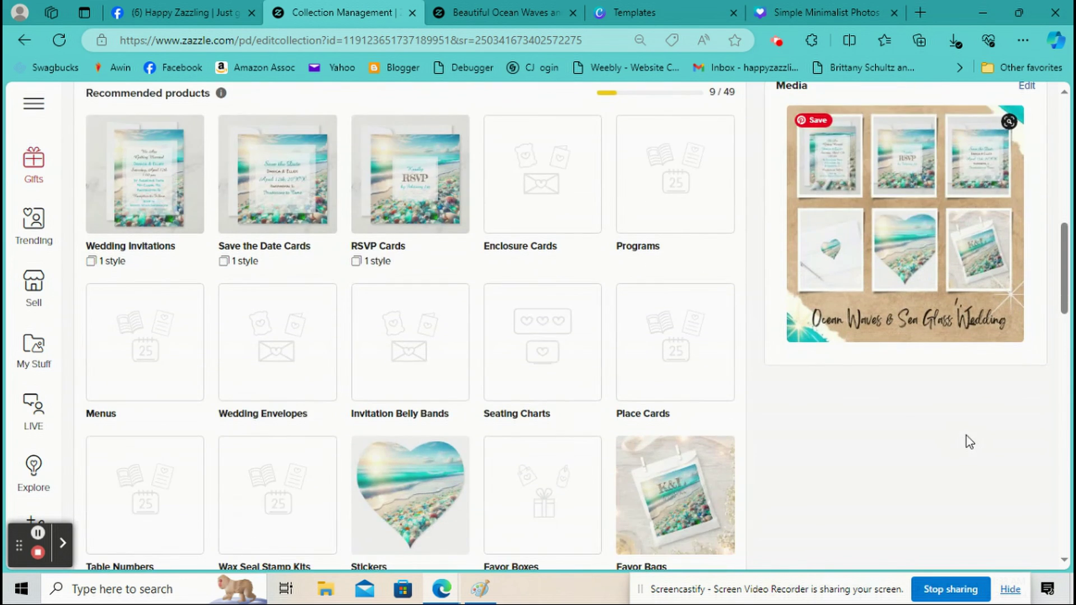
pyautogui.scroll(4, 967, 439)
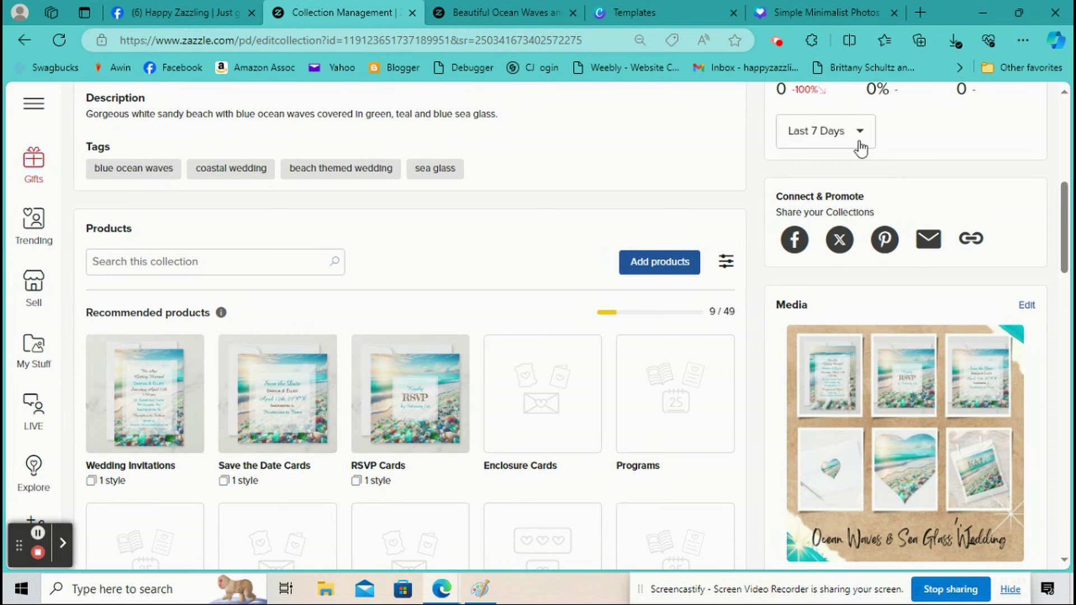
pyautogui.click(680, 5)
pyautogui.click(823, 10)
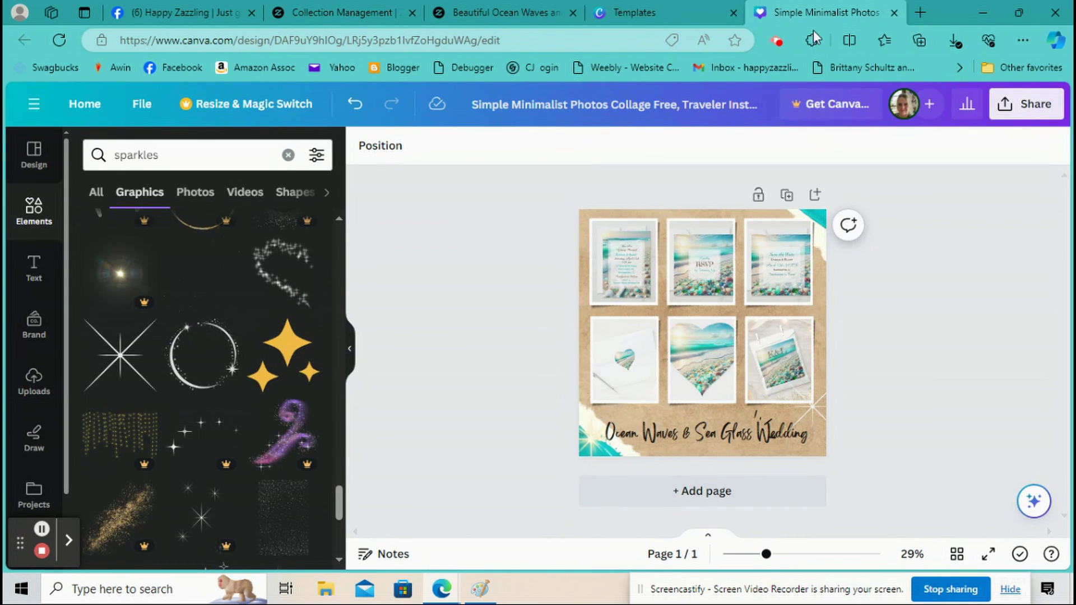
# Duplicate the collage page and delete the top-left, RSVP and Save the Date photos on page 2.
pyautogui.click(786, 196)
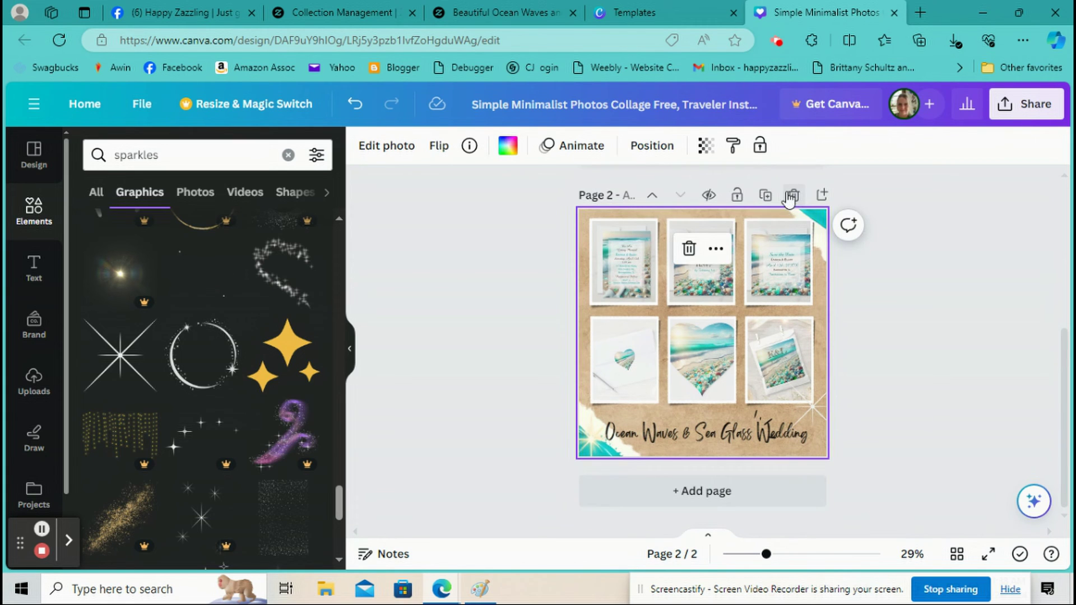
pyautogui.scroll(1, 890, 227)
pyautogui.click(626, 313)
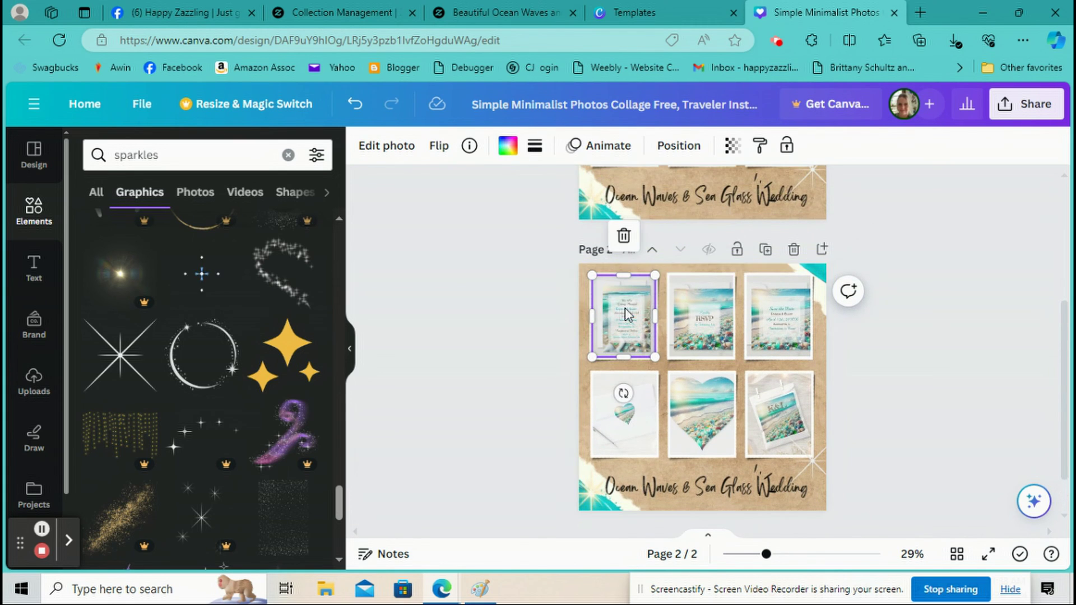
pyautogui.click(623, 238)
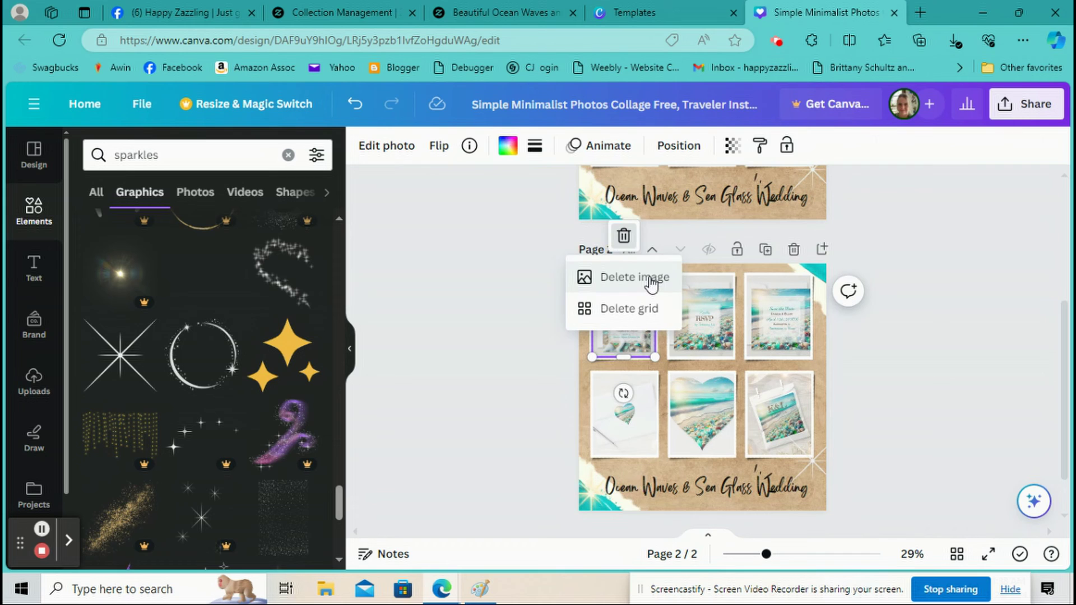
pyautogui.click(631, 278)
pyautogui.click(703, 328)
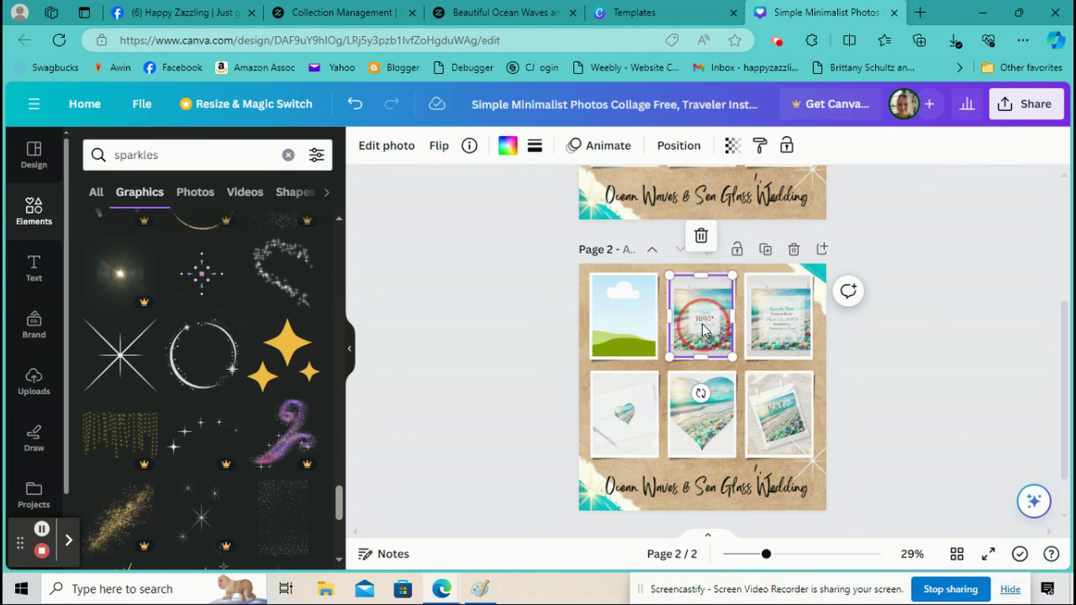
pyautogui.click(701, 237)
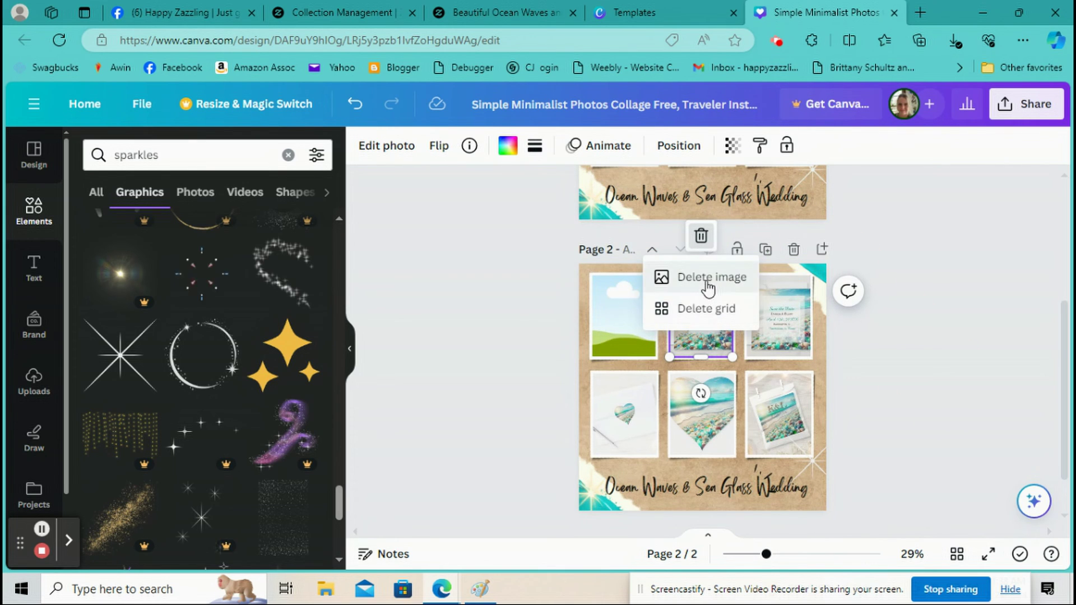
pyautogui.click(708, 277)
pyautogui.click(776, 317)
pyautogui.click(778, 238)
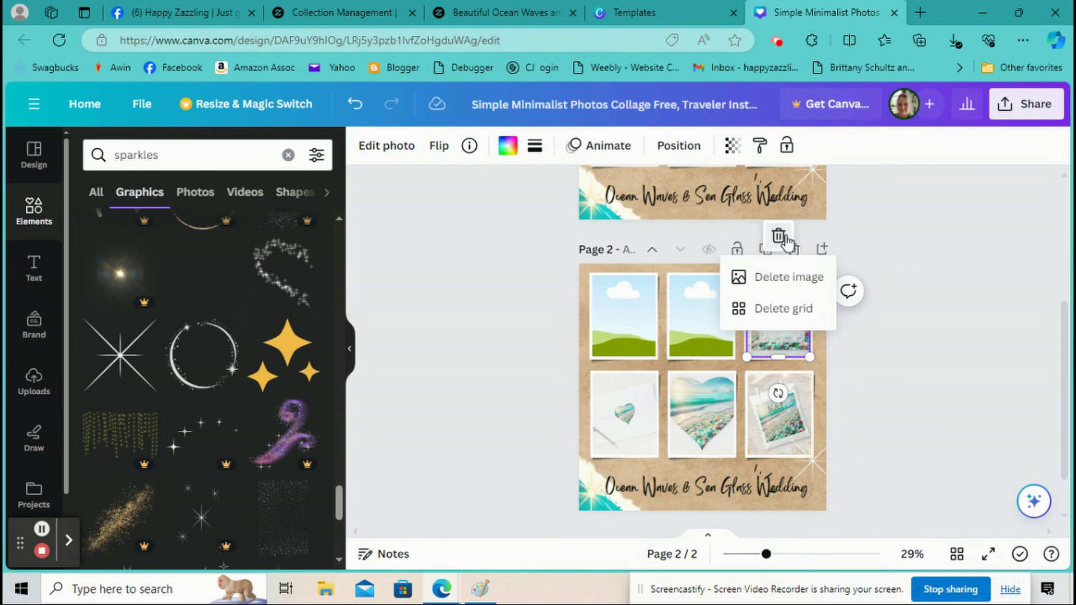
pyautogui.click(747, 276)
# Delete the bottom-left, bottom-right and heart photos on page 2, then show the uploaded images.
pyautogui.click(636, 411)
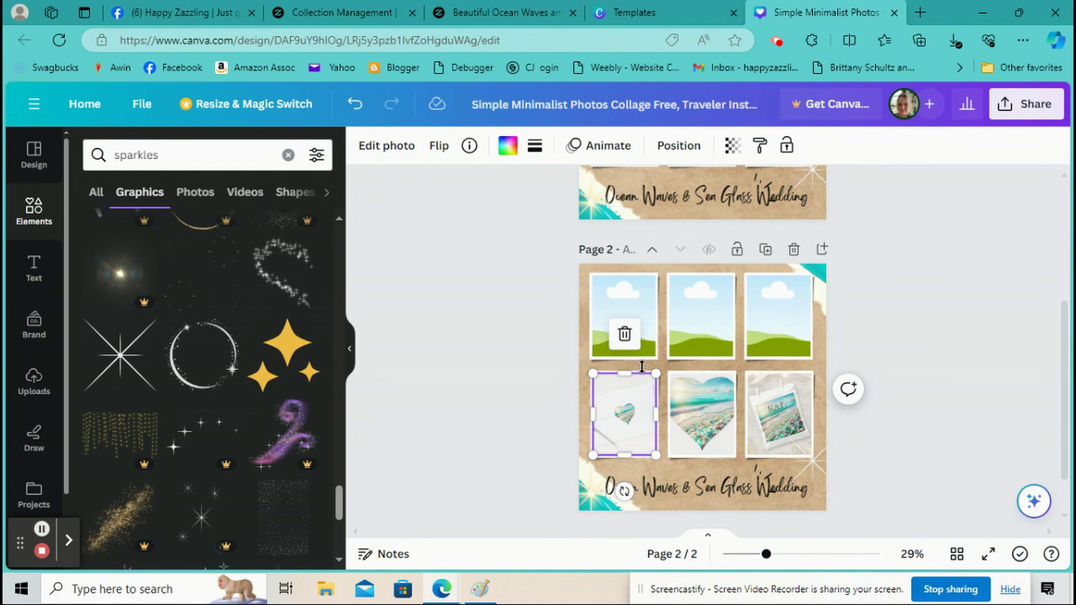
pyautogui.click(624, 334)
pyautogui.click(634, 262)
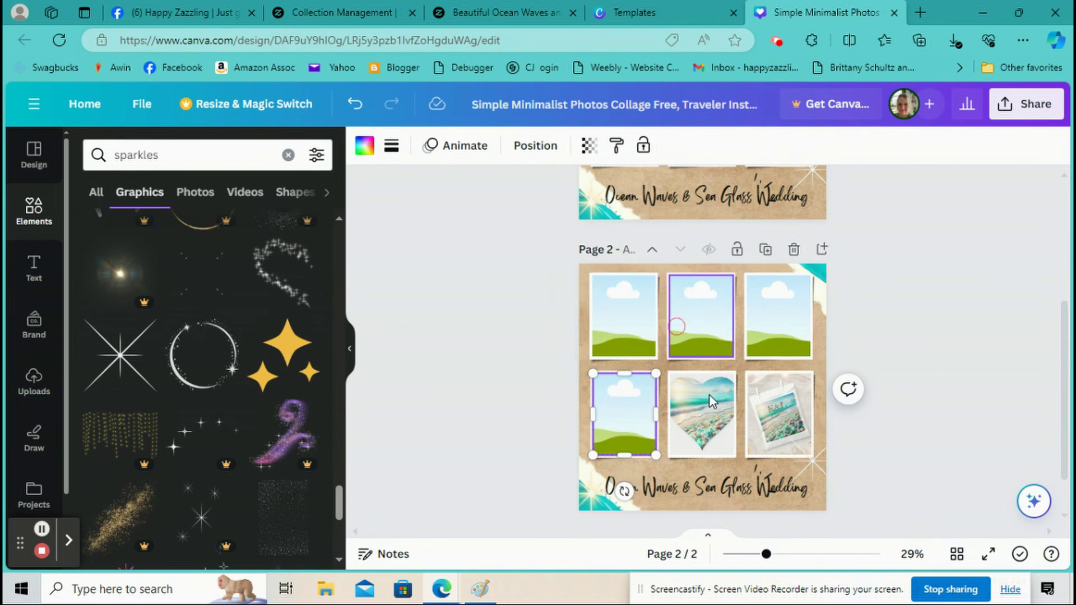
pyautogui.click(701, 414)
pyautogui.click(702, 335)
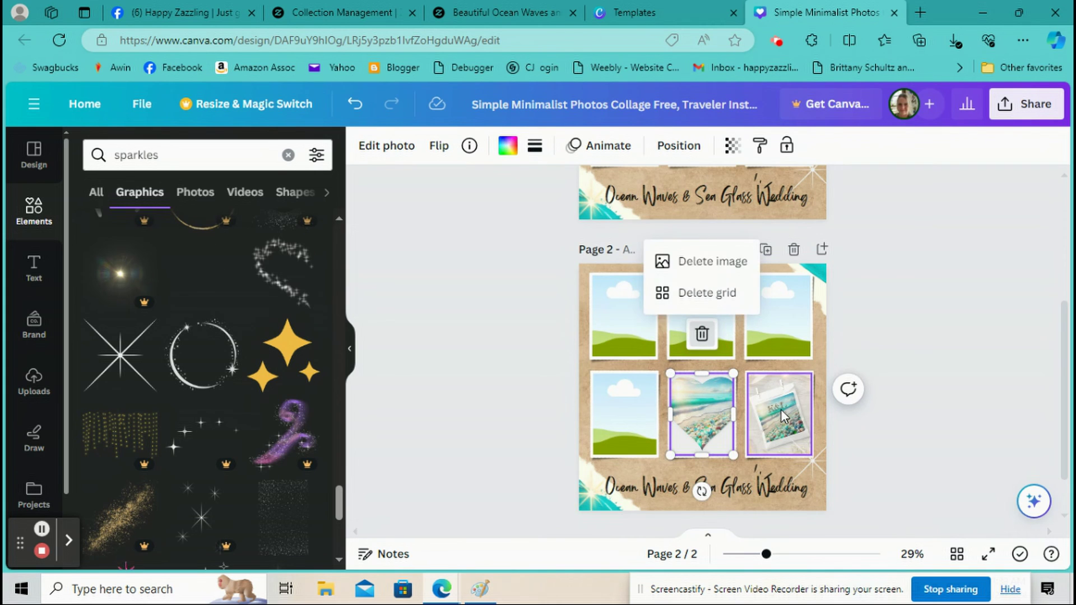
pyautogui.click(707, 261)
pyautogui.click(778, 414)
pyautogui.click(779, 334)
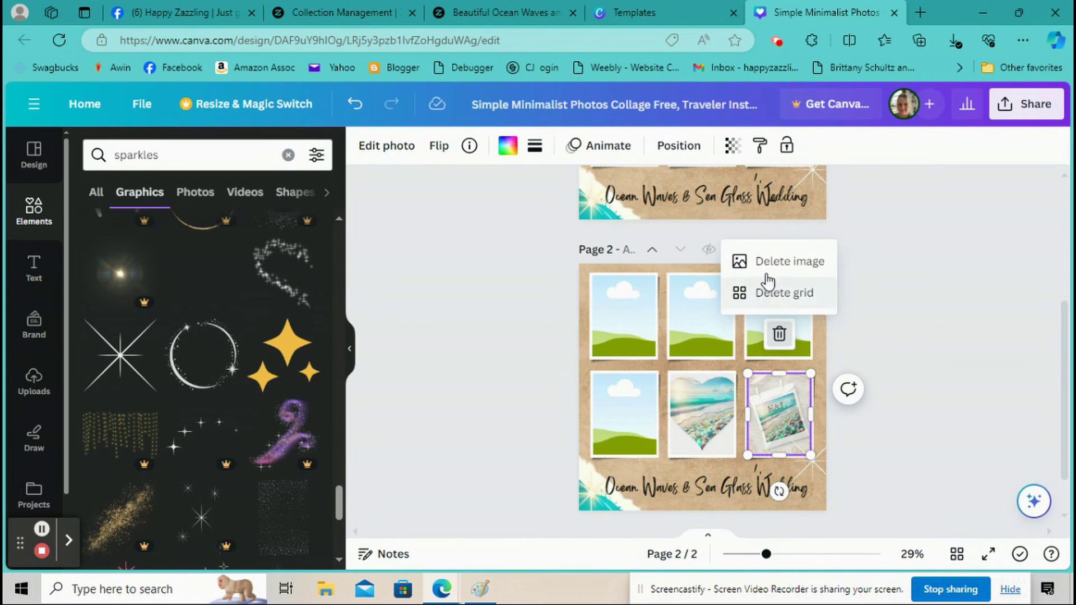
pyautogui.click(781, 261)
pyautogui.click(701, 415)
pyautogui.click(701, 336)
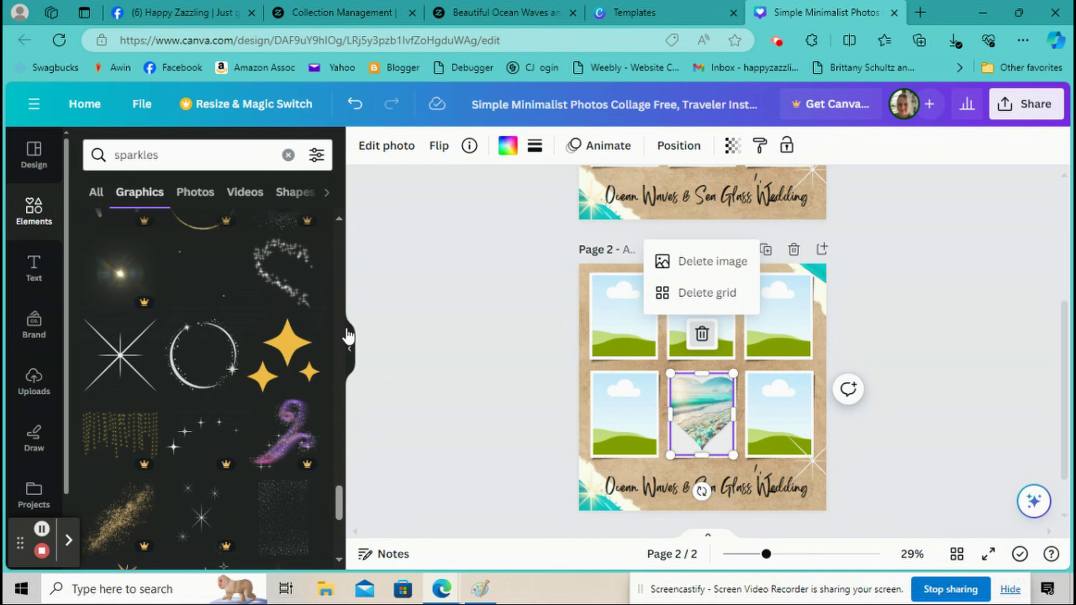
pyautogui.click(711, 260)
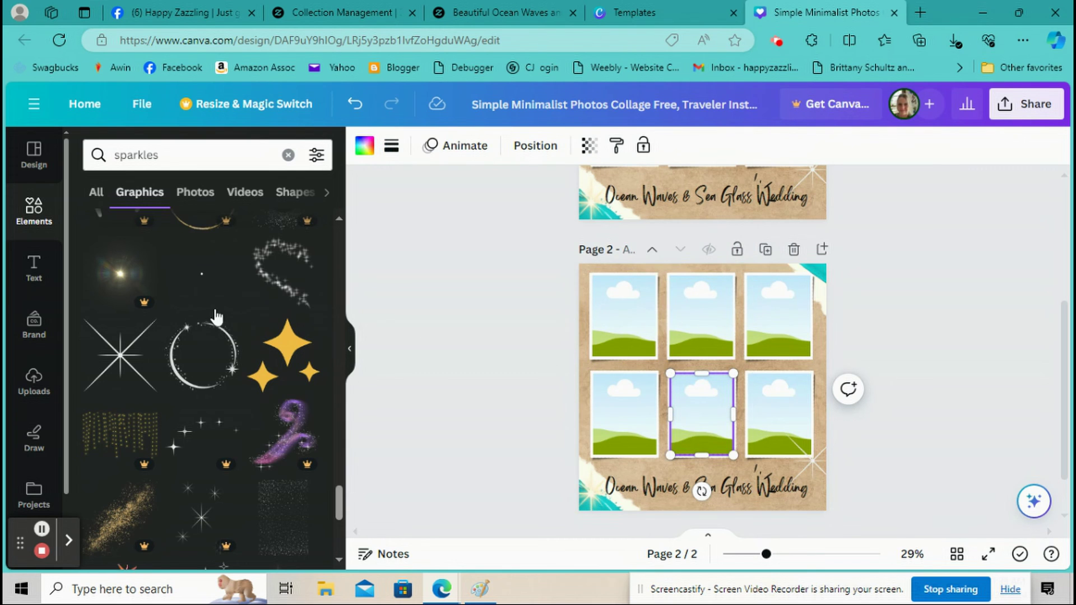
pyautogui.click(35, 384)
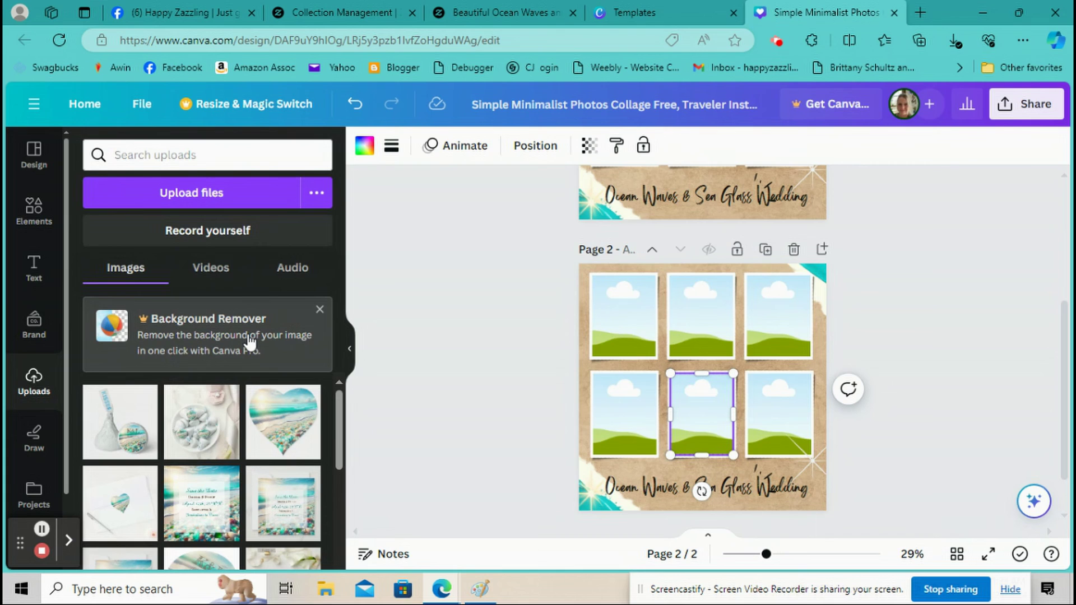
# Fill page 2's bottom-middle frame with the cake photo and bottom-left with the round cake-plate photo.
pyautogui.scroll(-3, 205, 437)
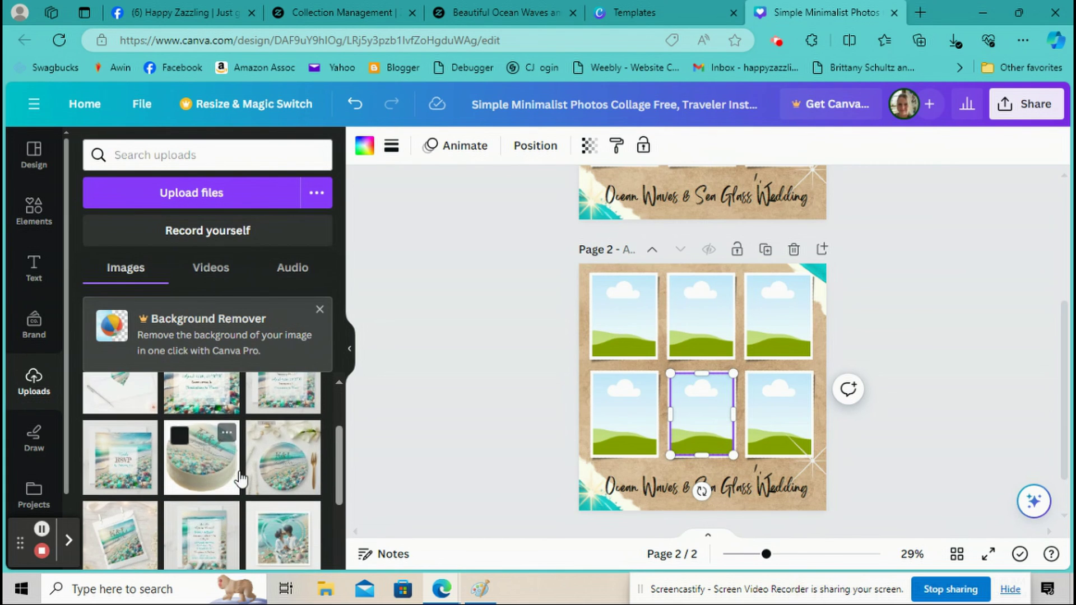
pyautogui.moveTo(214, 468); pyautogui.dragTo(603, 415)
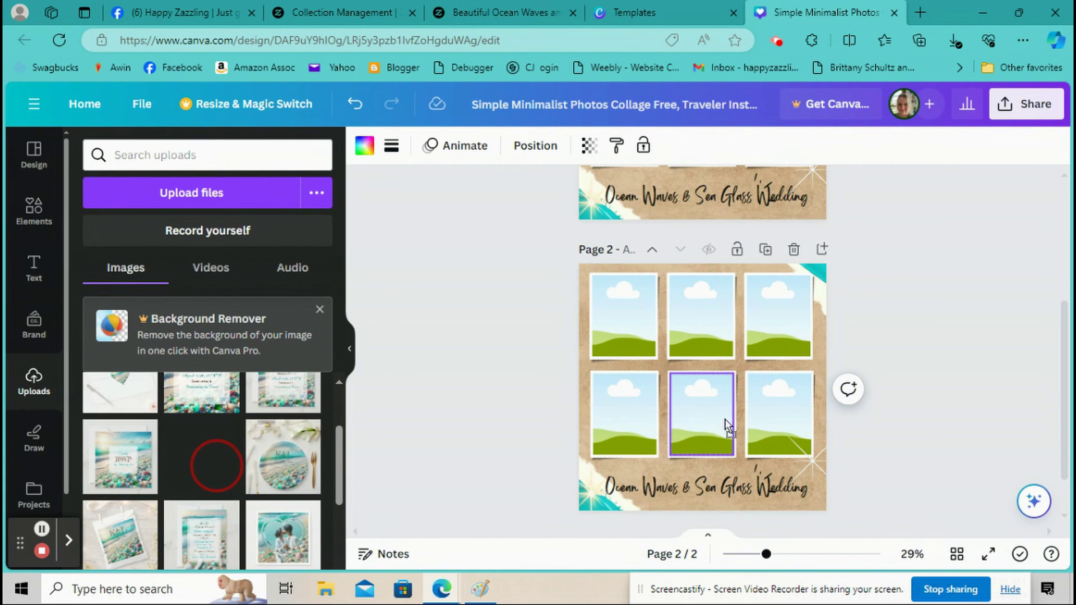
pyautogui.moveTo(726, 424); pyautogui.dragTo(712, 413)
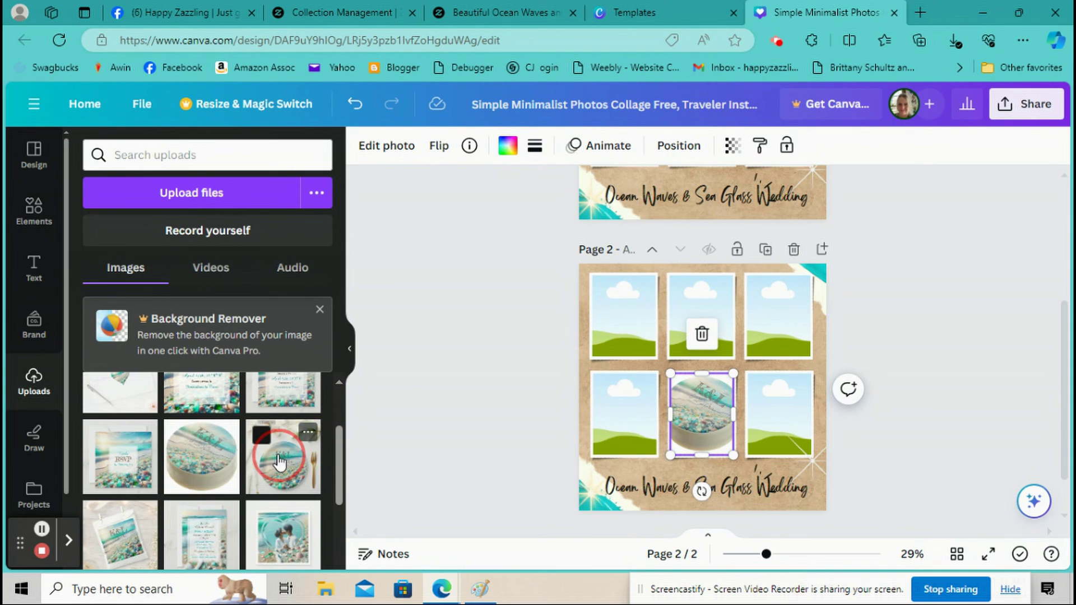
pyautogui.scroll(3, 283, 456)
pyautogui.scroll(-2, 314, 434)
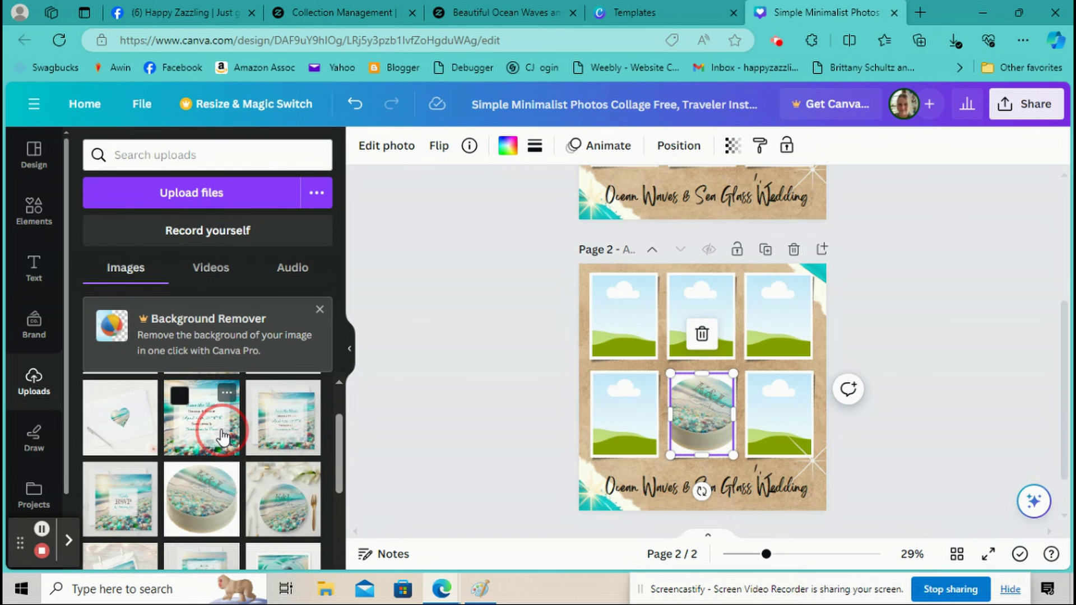
pyautogui.scroll(-1, 148, 476)
pyautogui.moveTo(273, 449); pyautogui.dragTo(634, 395)
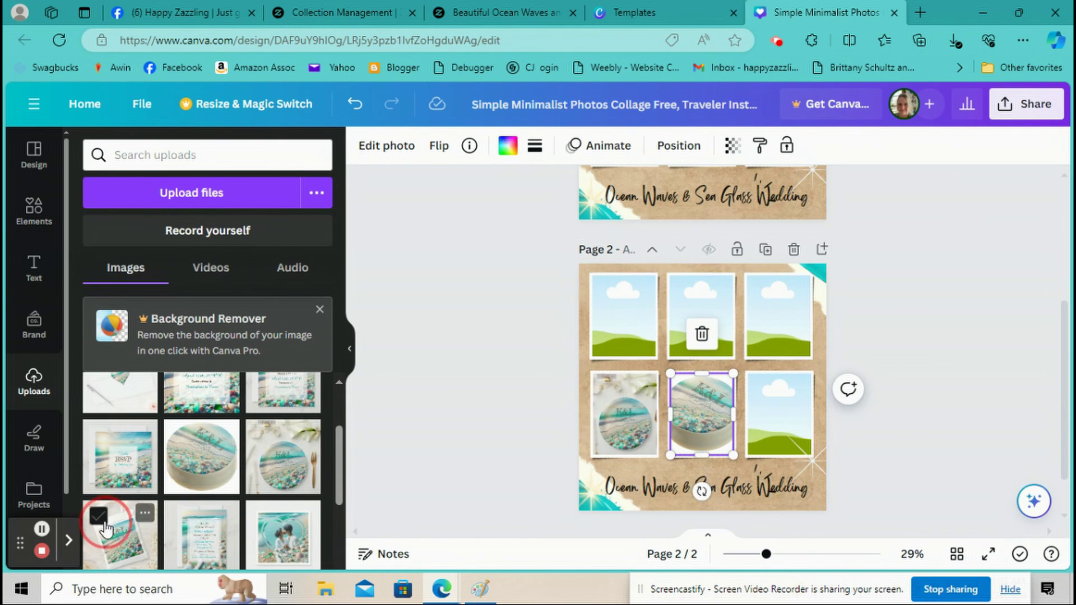
pyautogui.scroll(-2, 195, 539)
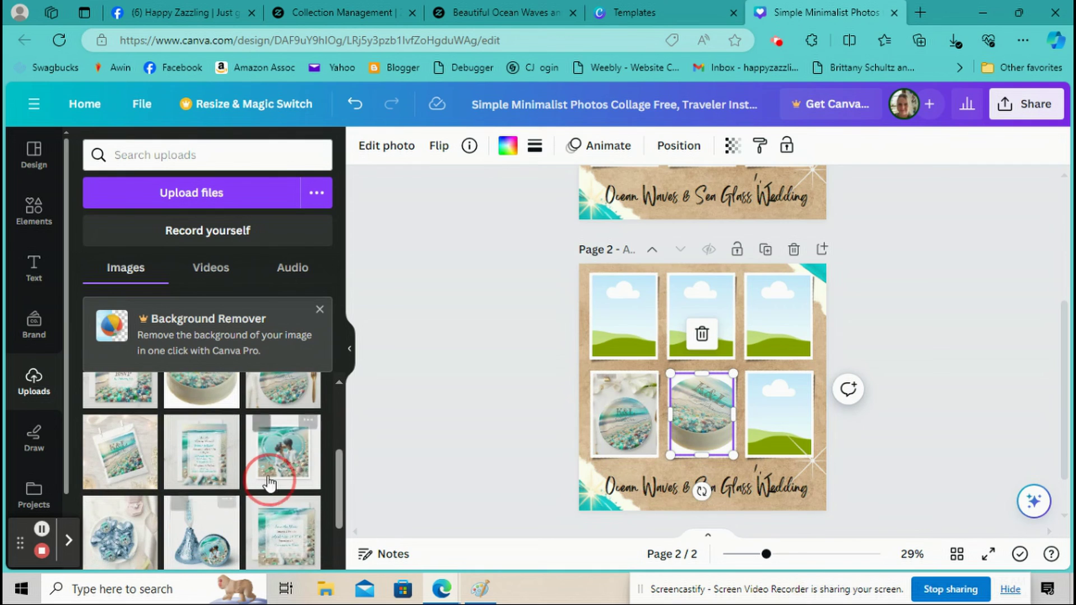
pyautogui.scroll(5, 270, 472)
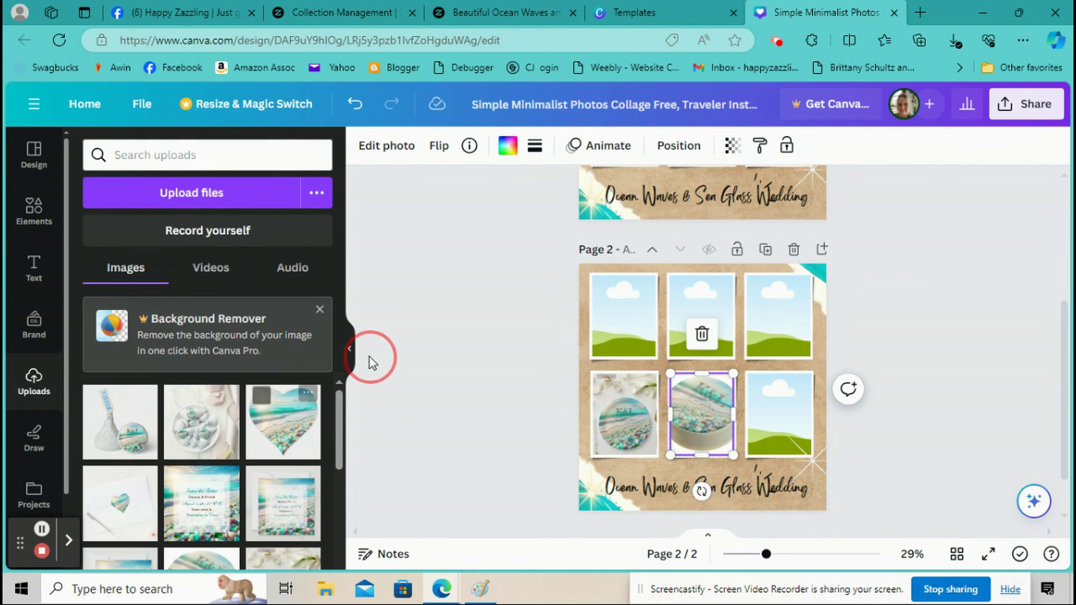
pyautogui.scroll(-2, 278, 447)
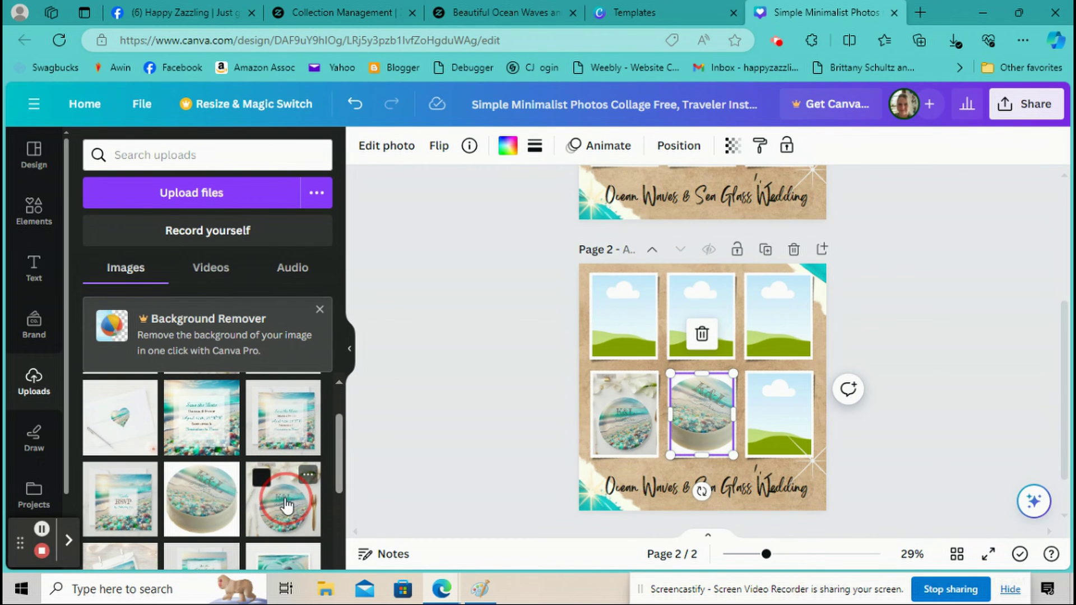
# Fill the remaining frames with a product image, the K&L beach photo, Save the Date and heart images.
pyautogui.moveTo(129, 493); pyautogui.dragTo(778, 315)
pyautogui.scroll(-2, 159, 432)
pyautogui.scroll(-4, 202, 493)
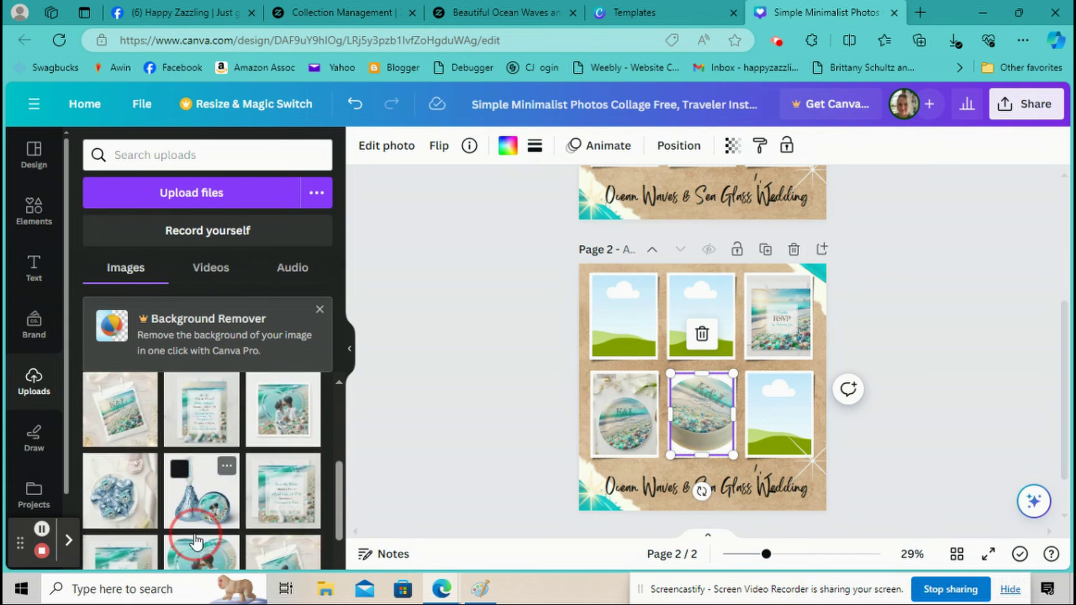
pyautogui.scroll(2, 243, 502)
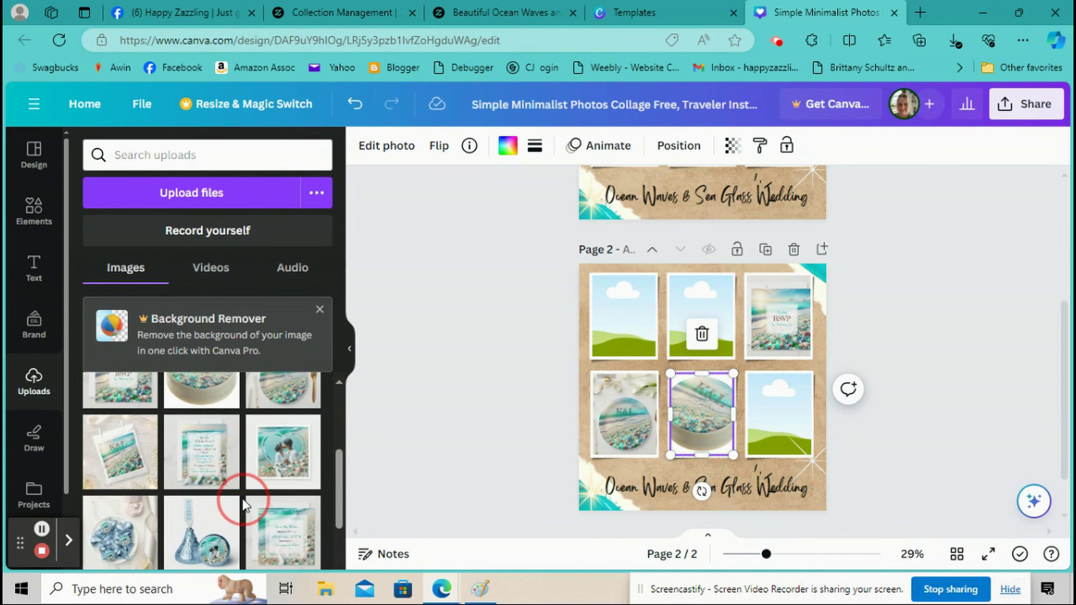
pyautogui.scroll(3, 247, 499)
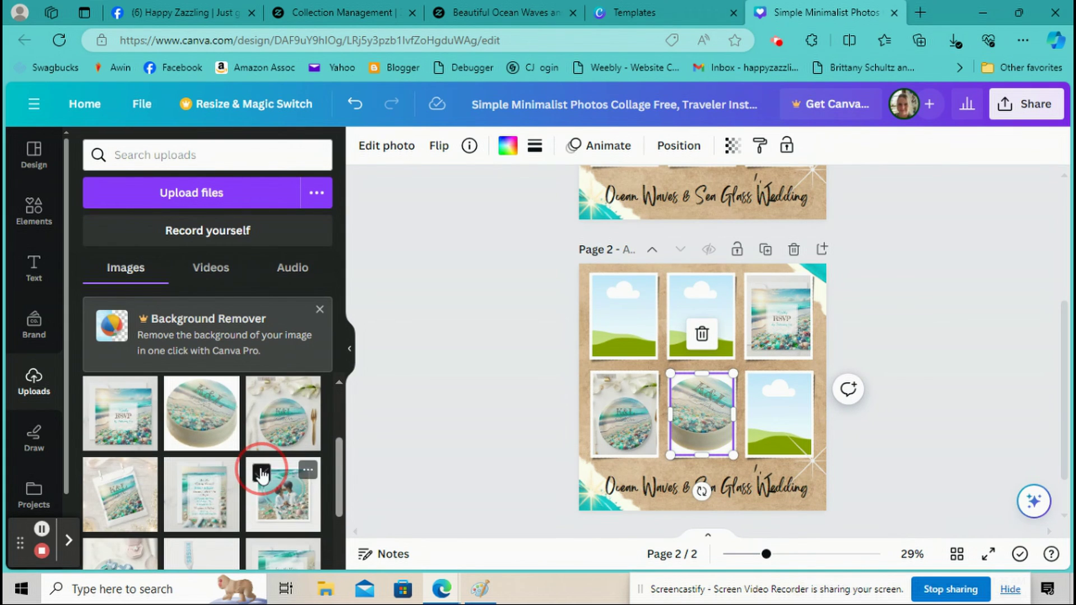
pyautogui.moveTo(125, 480); pyautogui.dragTo(624, 317)
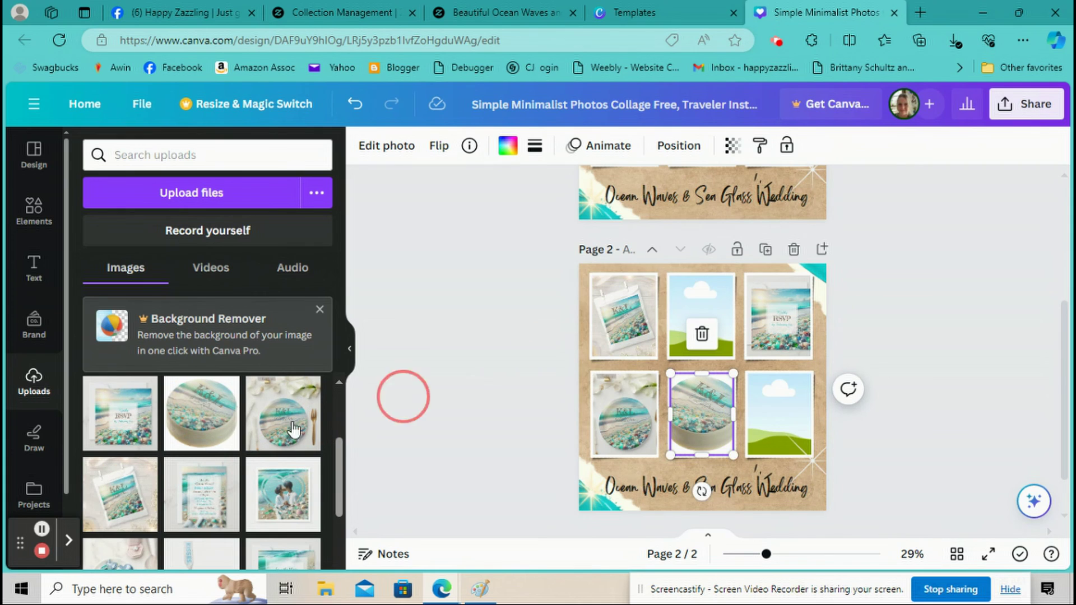
pyautogui.scroll(2, 151, 428)
pyautogui.moveTo(206, 433); pyautogui.dragTo(787, 431)
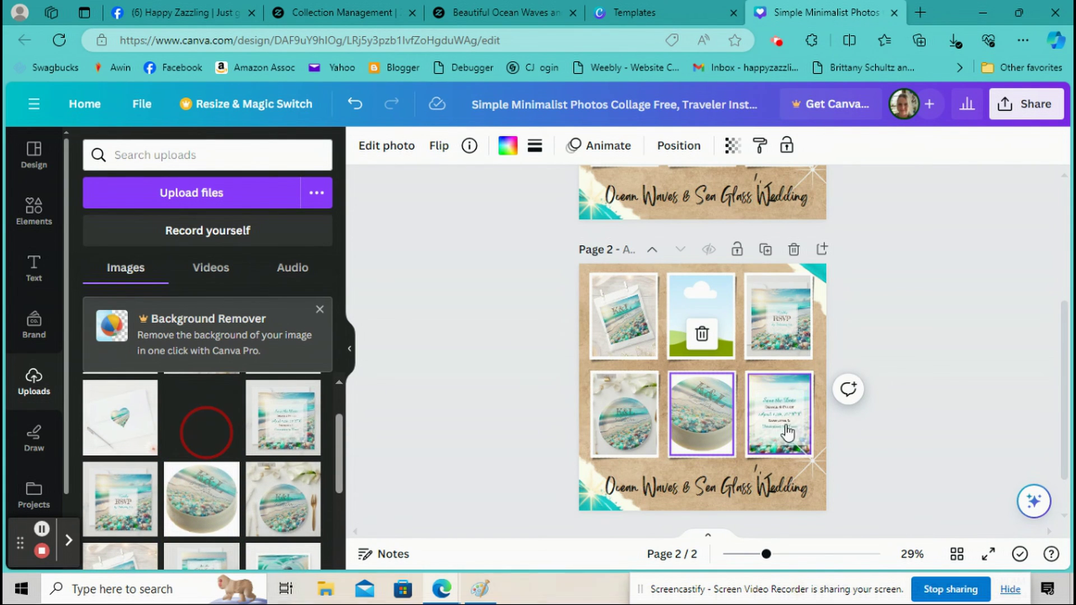
pyautogui.moveTo(125, 420); pyautogui.dragTo(733, 312)
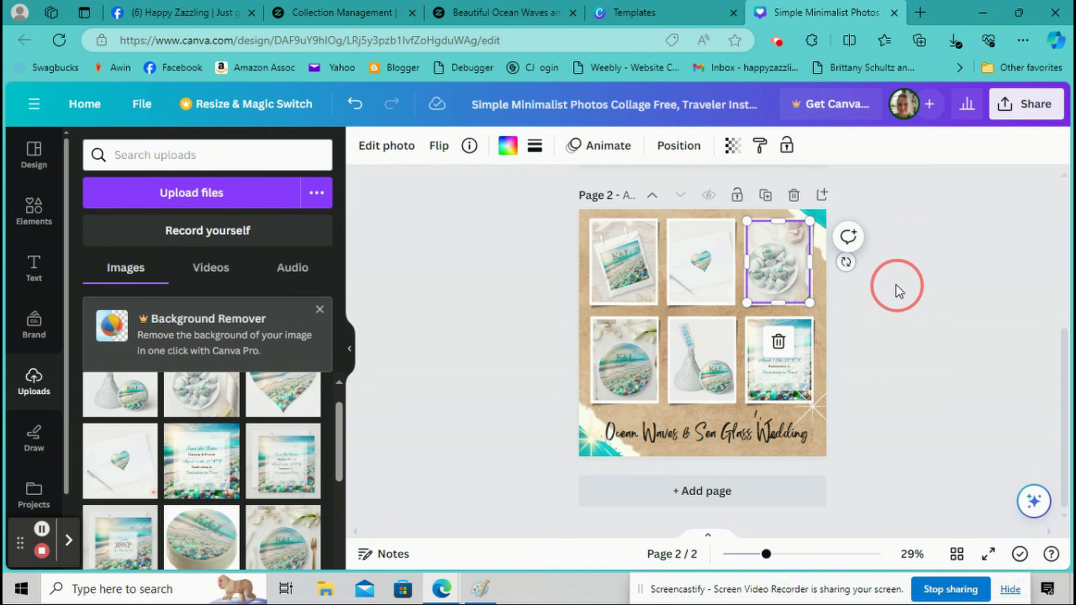
pyautogui.scroll(5, 896, 289)
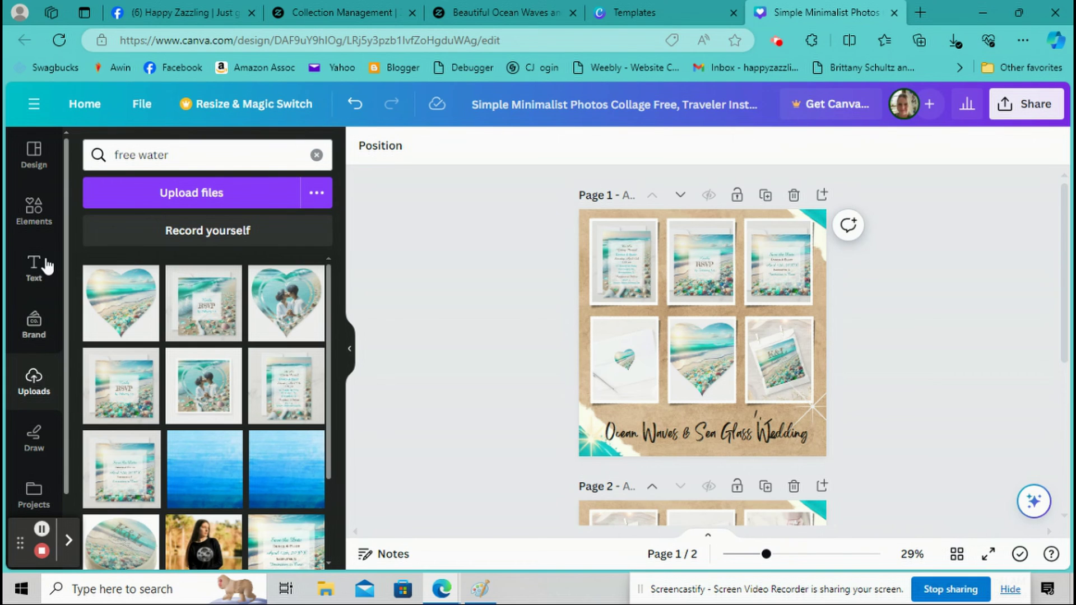
# Search Elements for 'water' and filter the results to Videos.
pyautogui.click(34, 213)
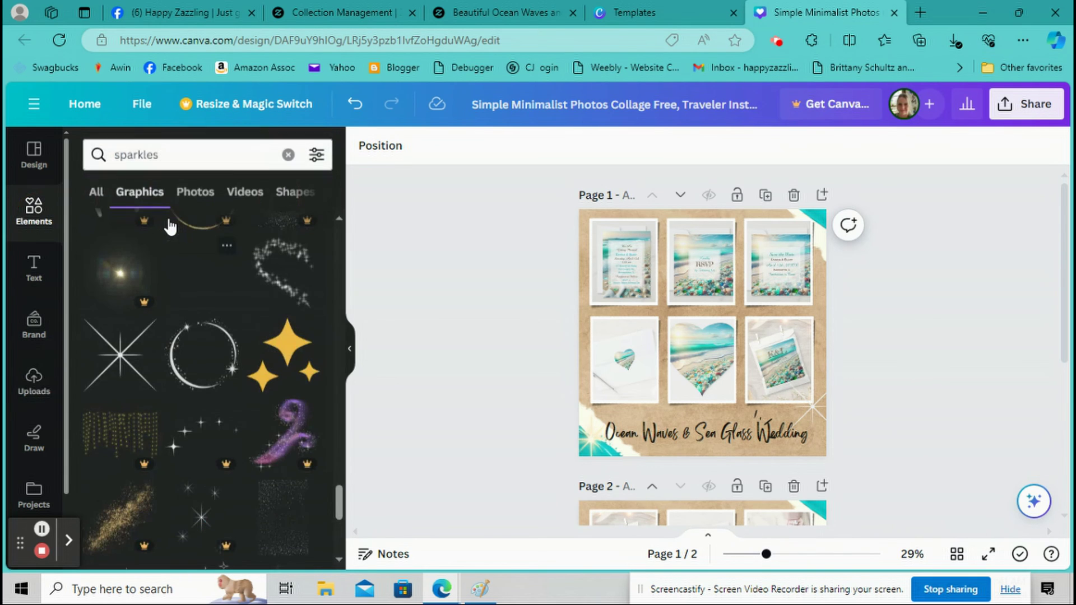
pyautogui.click(171, 155)
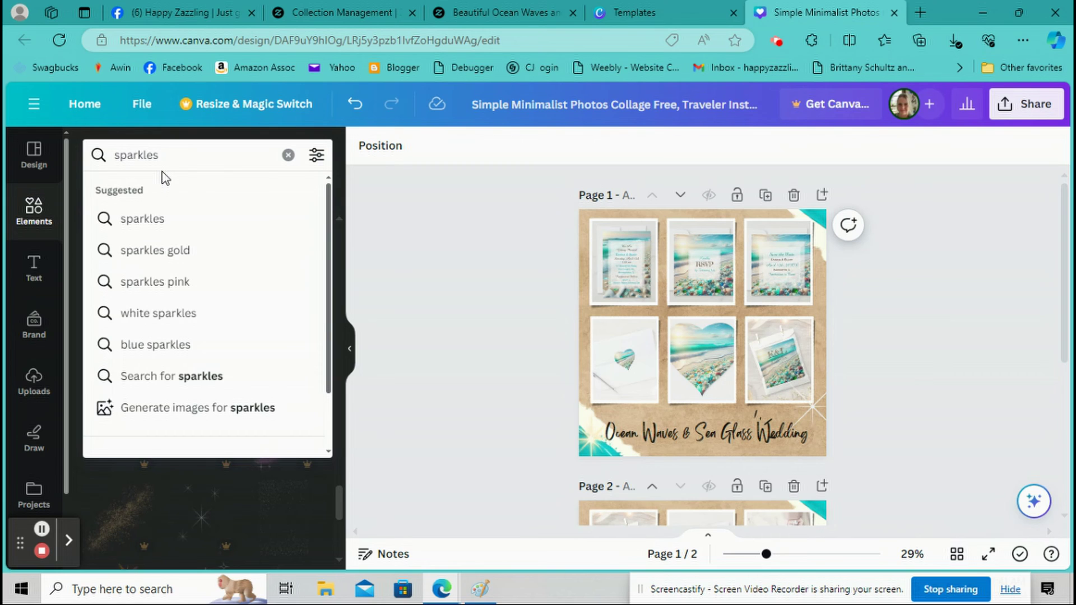
pyautogui.press('BackSpace')
pyautogui.press('BackSpace')
pyautogui.press('BackSpace')
pyautogui.press('BackSpace')
pyautogui.press('BackSpace')
pyautogui.press('BackSpace')
pyautogui.press('BackSpace')
pyautogui.press('BackSpace')
pyautogui.write('water')
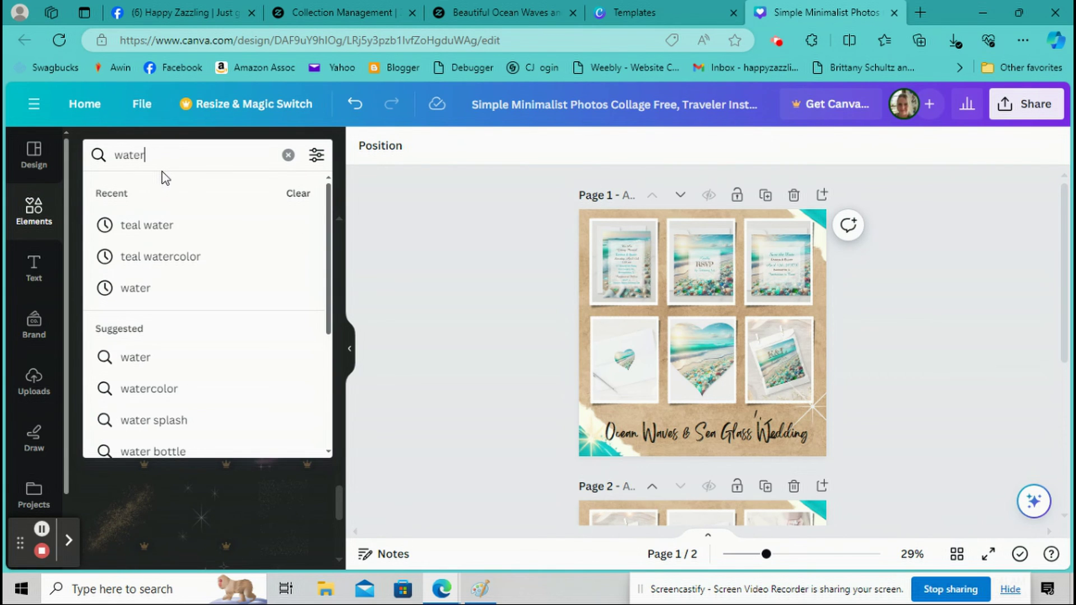
pyautogui.press('Return')
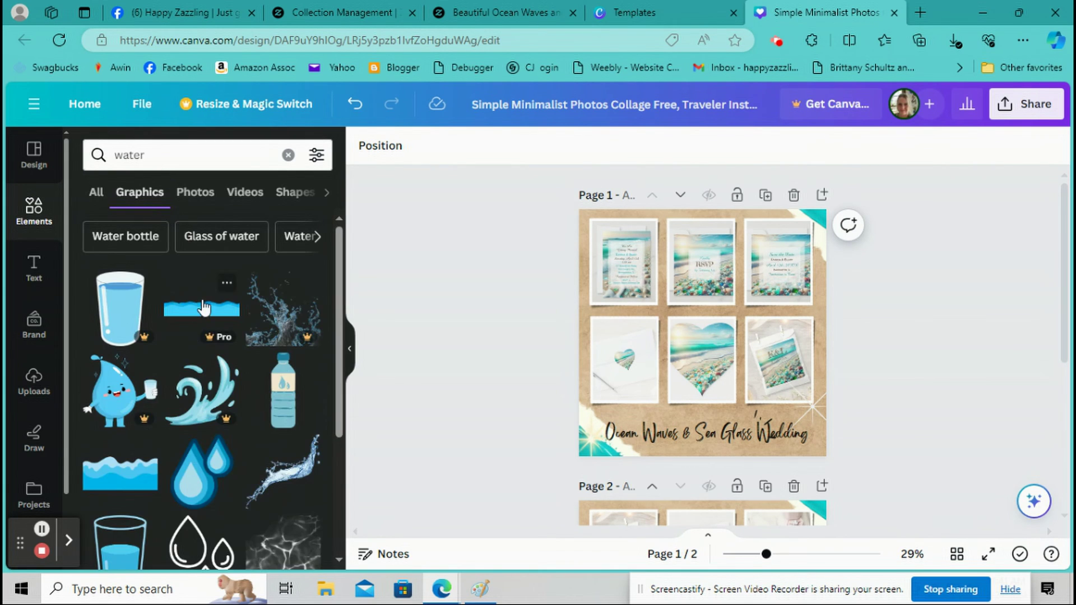
pyautogui.scroll(-2, 202, 274)
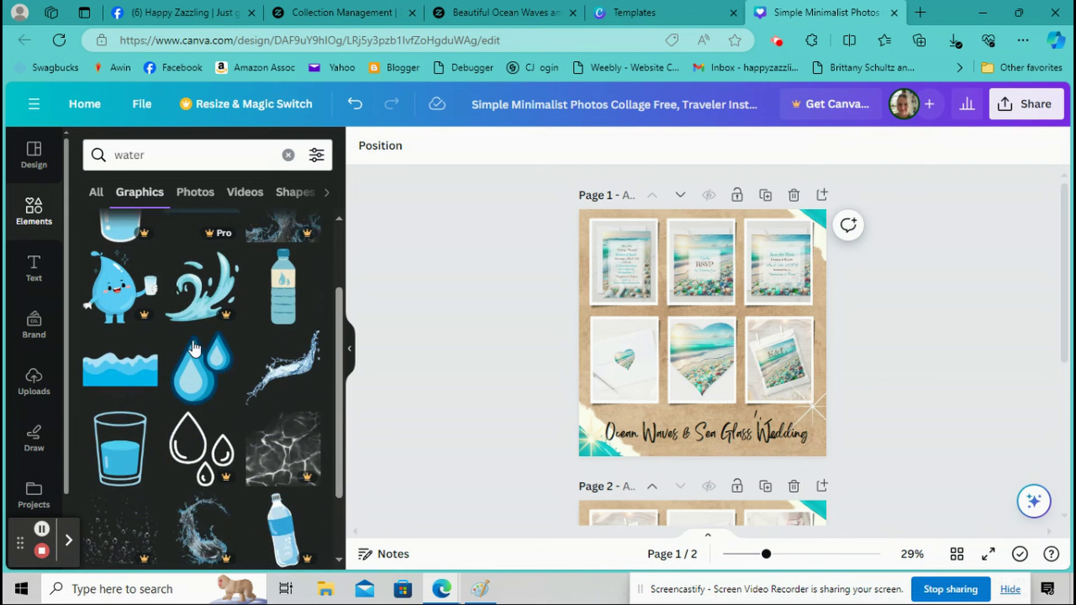
pyautogui.click(245, 194)
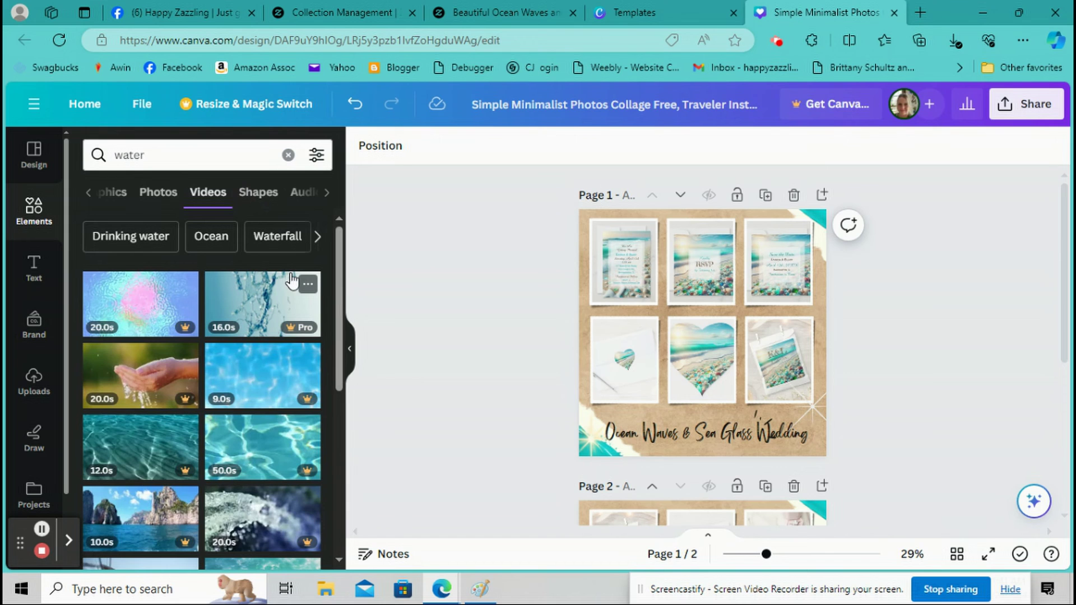
# Try a rippling water clip in the heart frame, then add the sea-turtle video to Page 1.
pyautogui.scroll(-3, 276, 327)
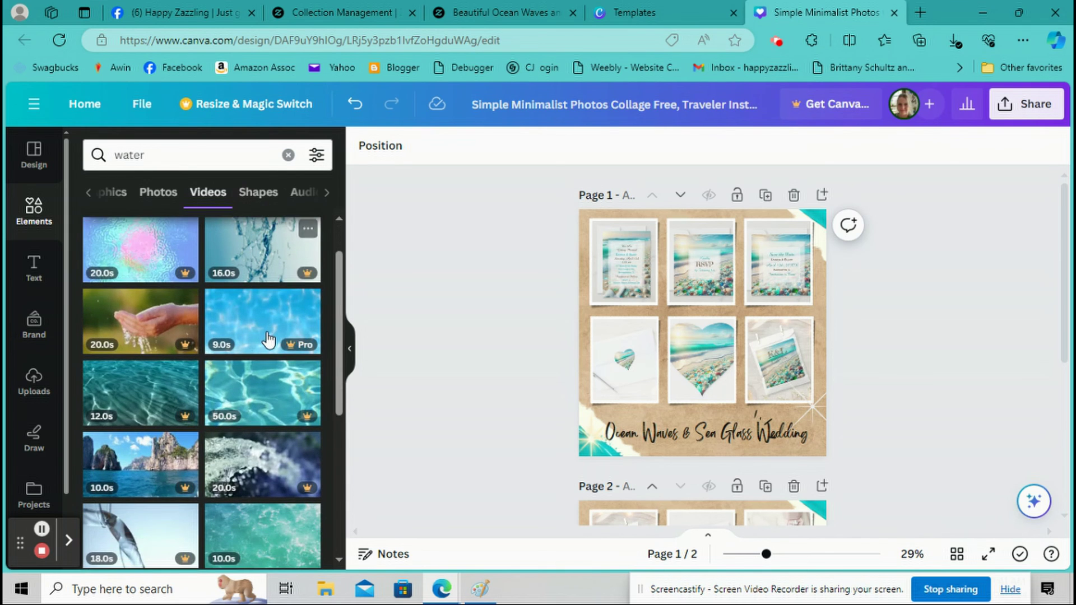
pyautogui.scroll(-1, 268, 339)
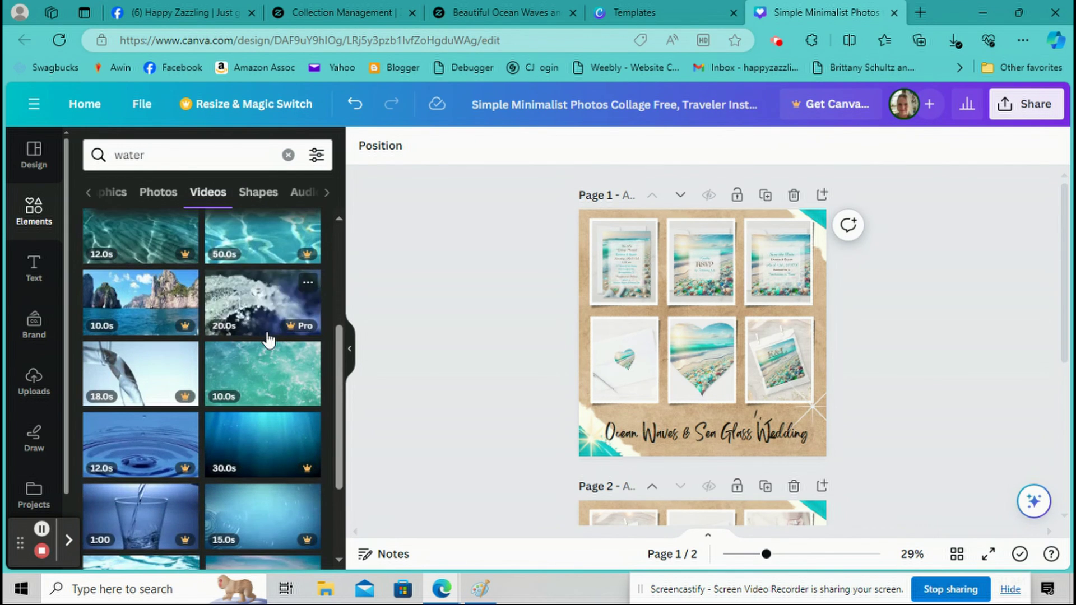
pyautogui.scroll(-2, 268, 338)
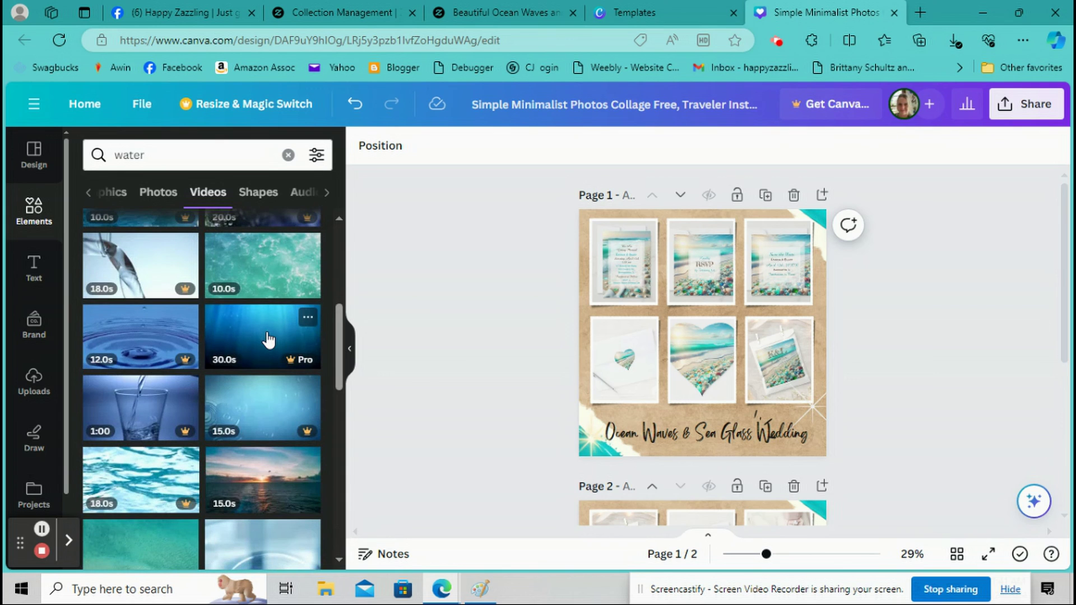
pyautogui.scroll(-3, 268, 339)
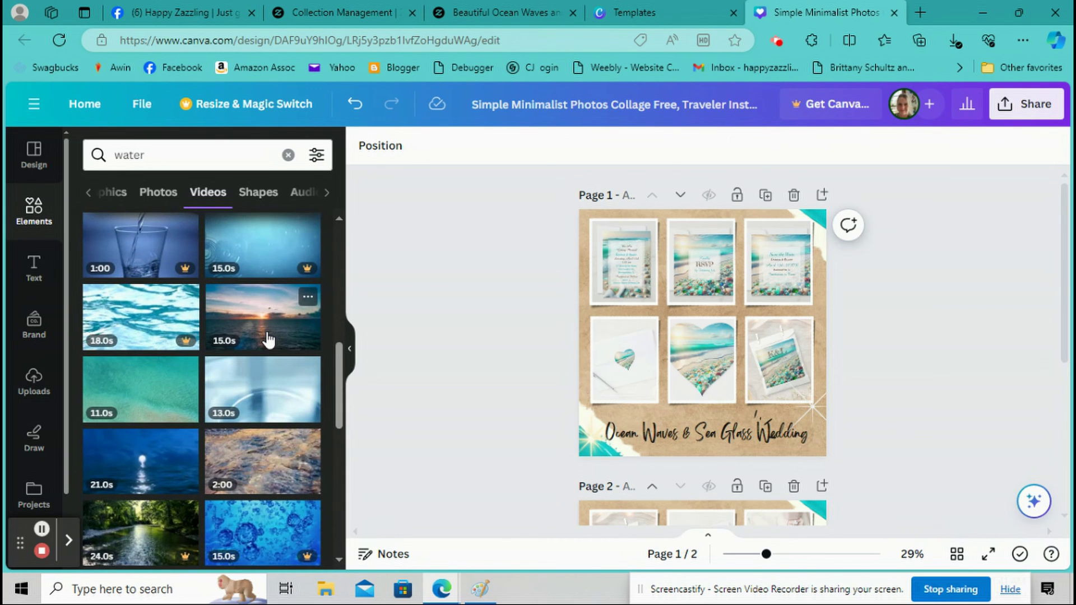
pyautogui.click(150, 325)
pyautogui.moveTo(150, 325); pyautogui.dragTo(190, 308)
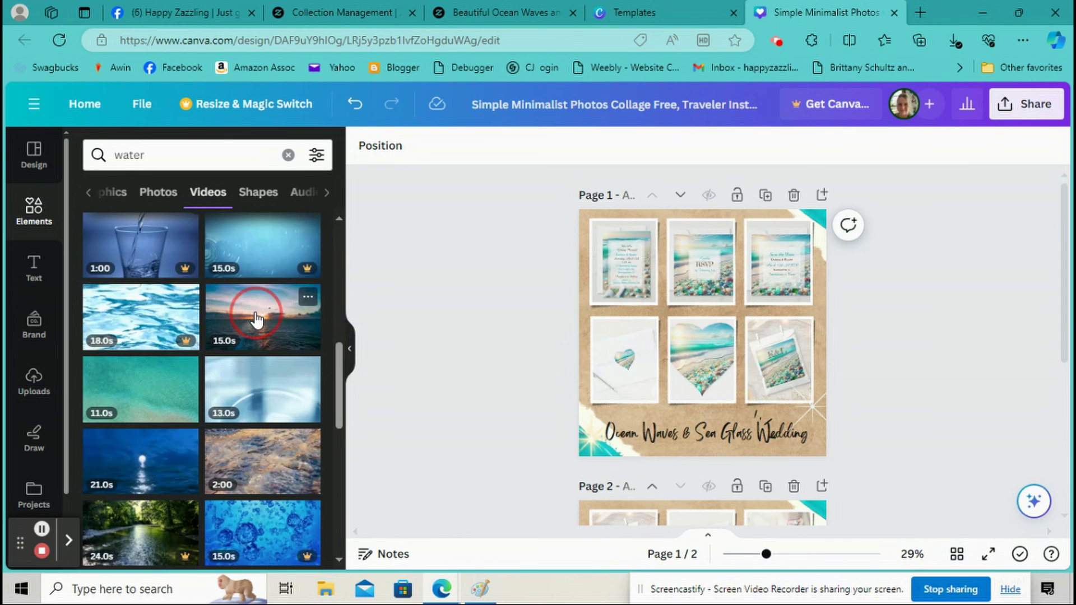
pyautogui.scroll(-3, 246, 308)
pyautogui.scroll(-3, 224, 311)
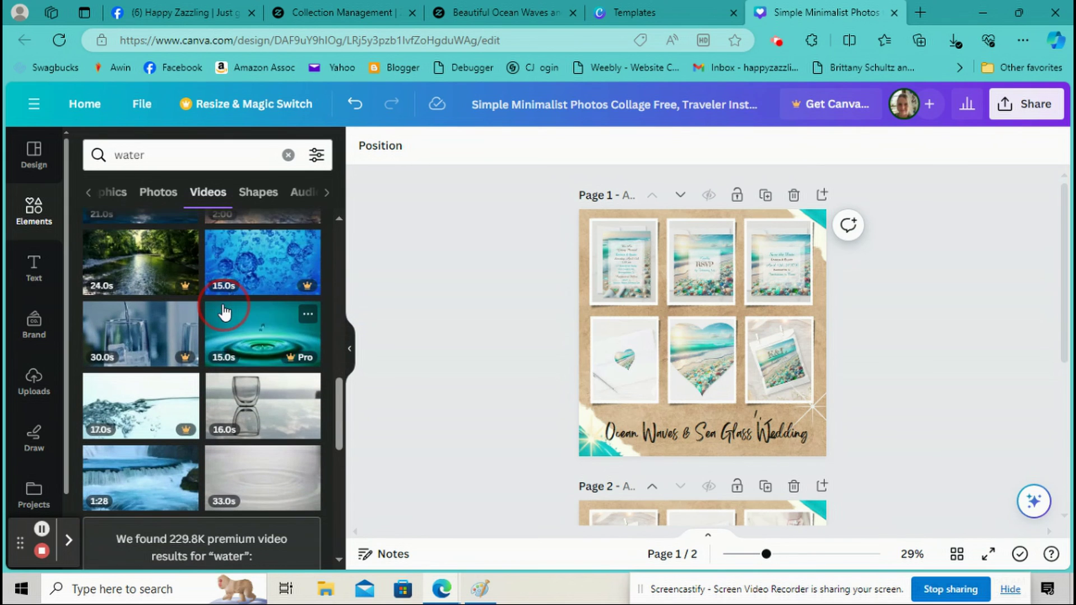
pyautogui.scroll(-4, 224, 311)
pyautogui.scroll(-1, 223, 311)
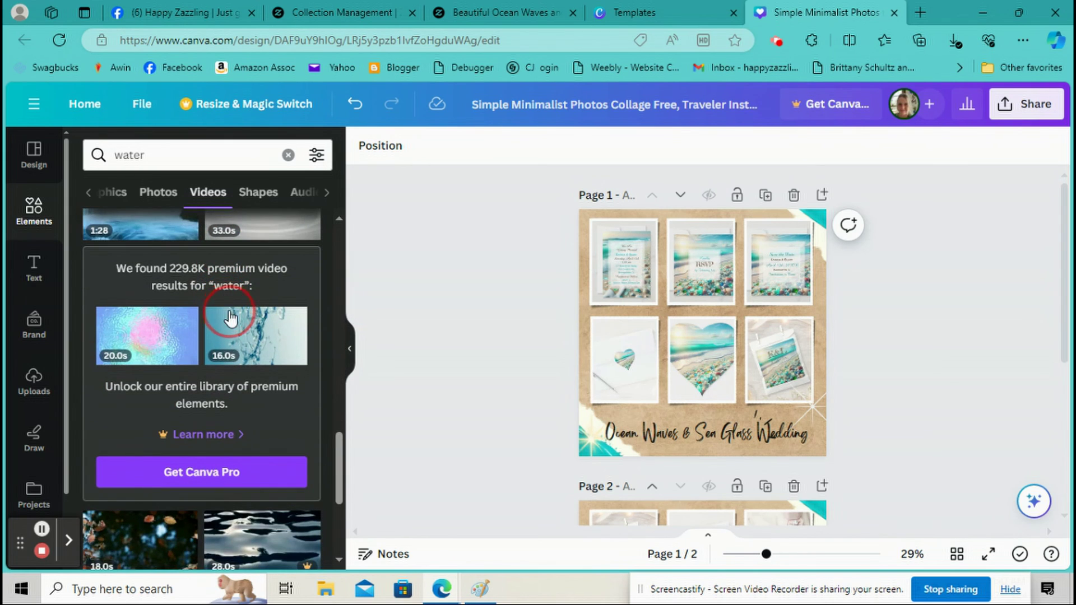
pyautogui.scroll(-8, 264, 329)
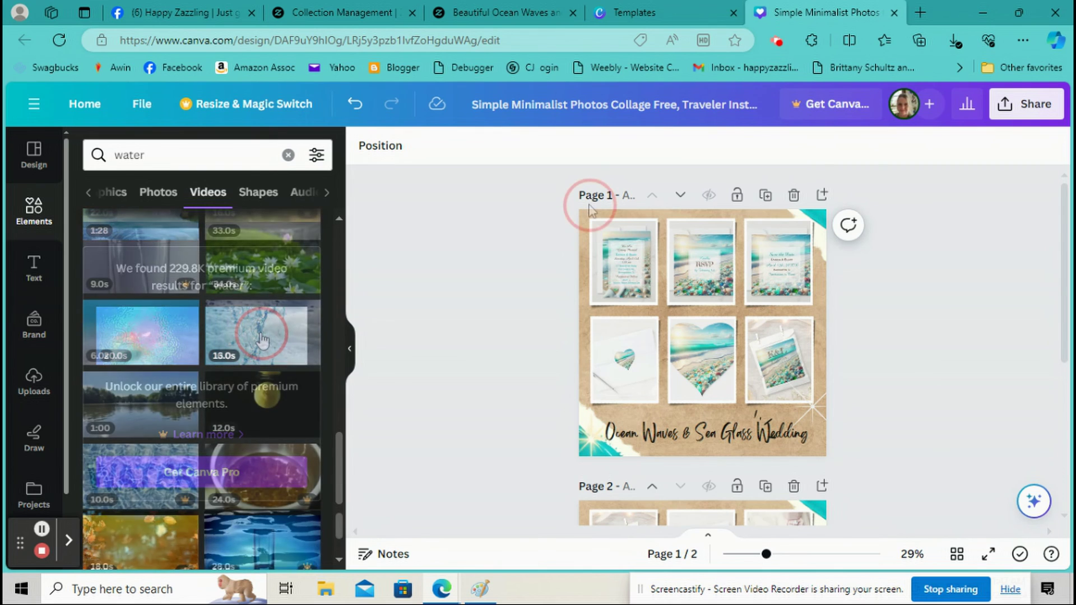
pyautogui.click(147, 342)
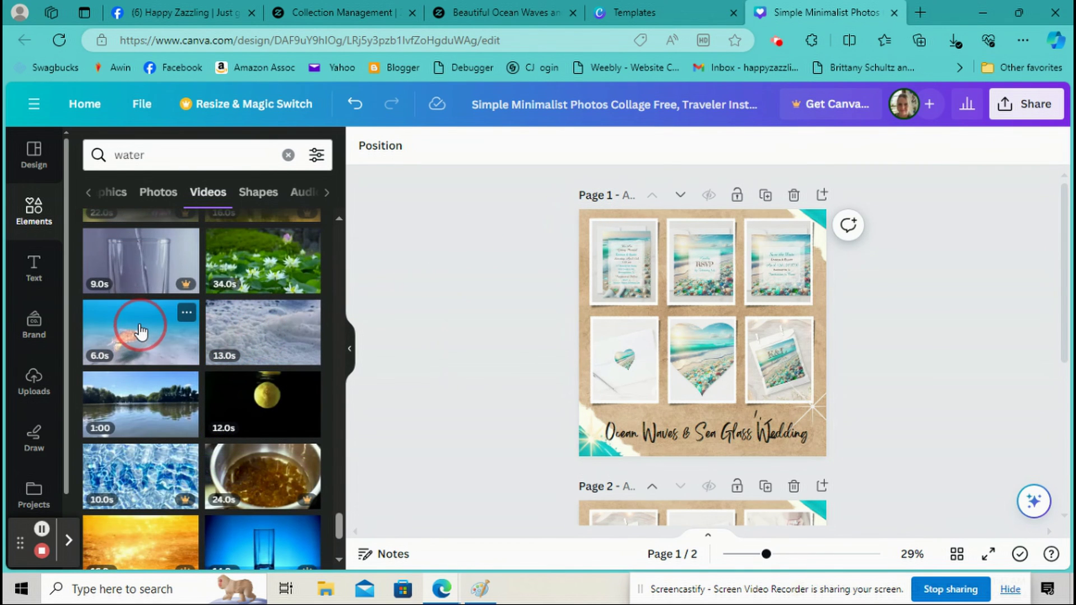
# Stretch the sea-turtle video over all of Page 1 and send it to the back.
pyautogui.moveTo(801, 277); pyautogui.dragTo(927, 206)
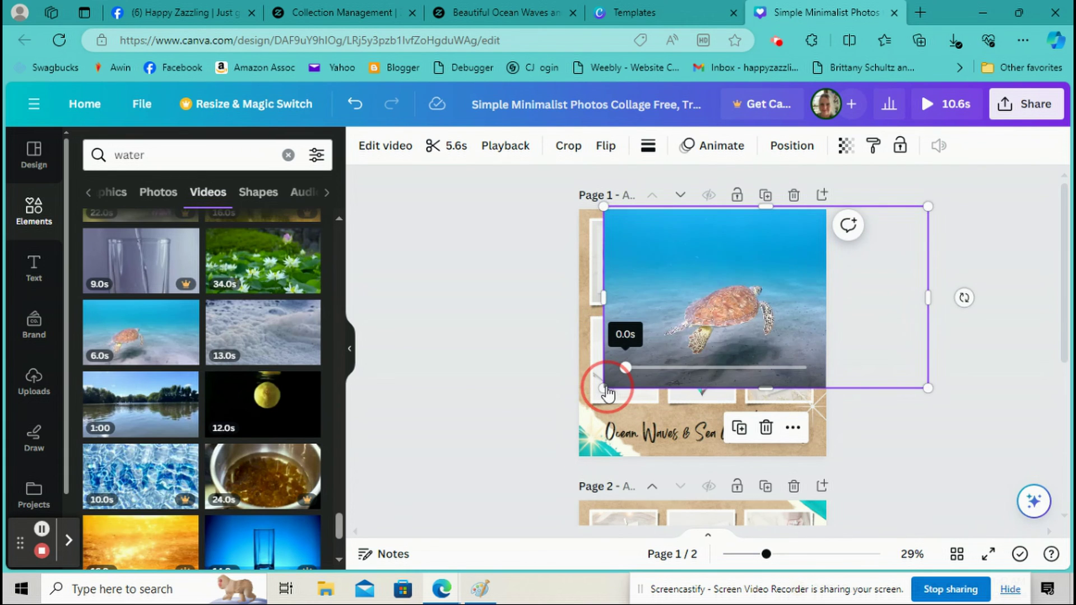
pyautogui.moveTo(598, 389); pyautogui.dragTo(487, 497)
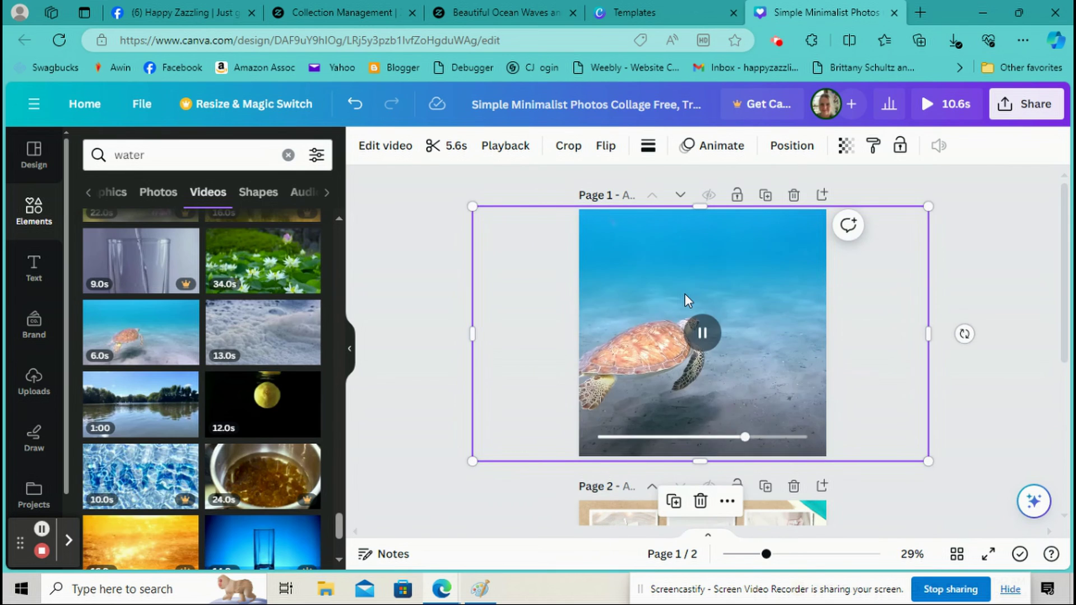
pyautogui.click(787, 148)
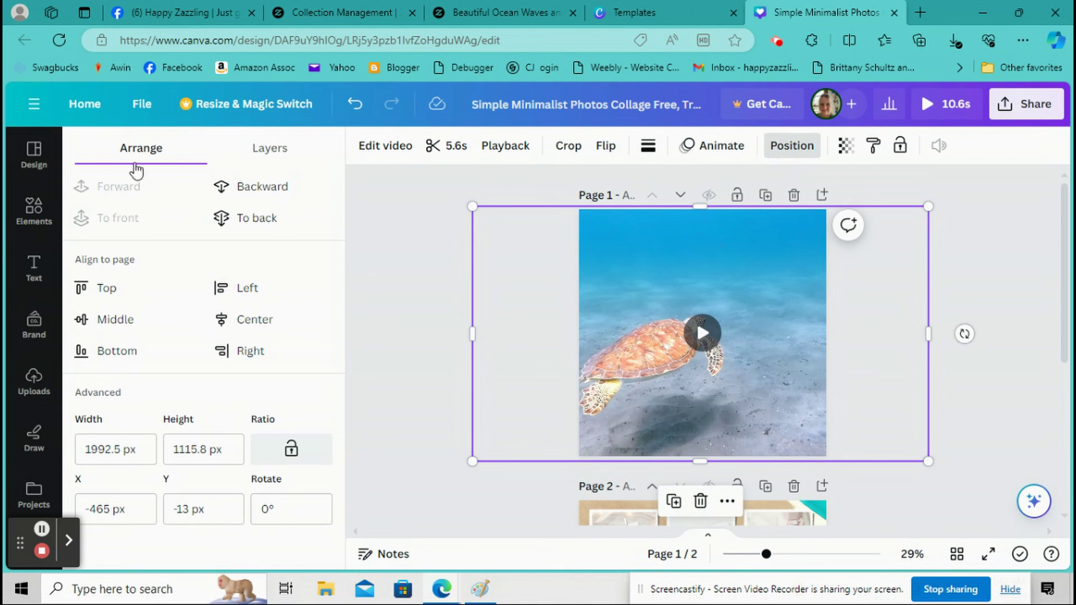
pyautogui.click(250, 227)
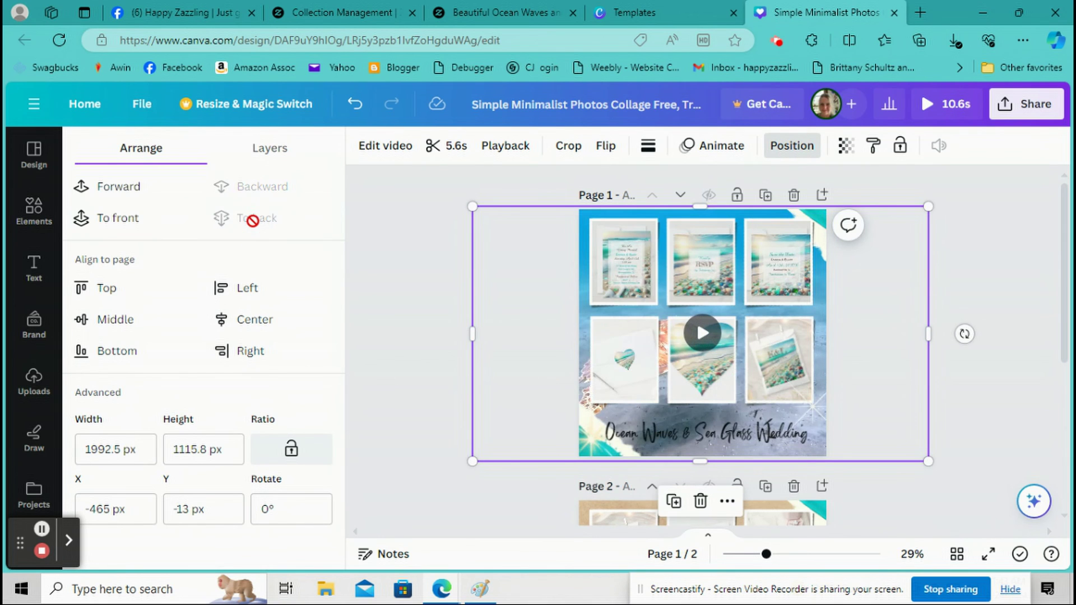
pyautogui.click(989, 257)
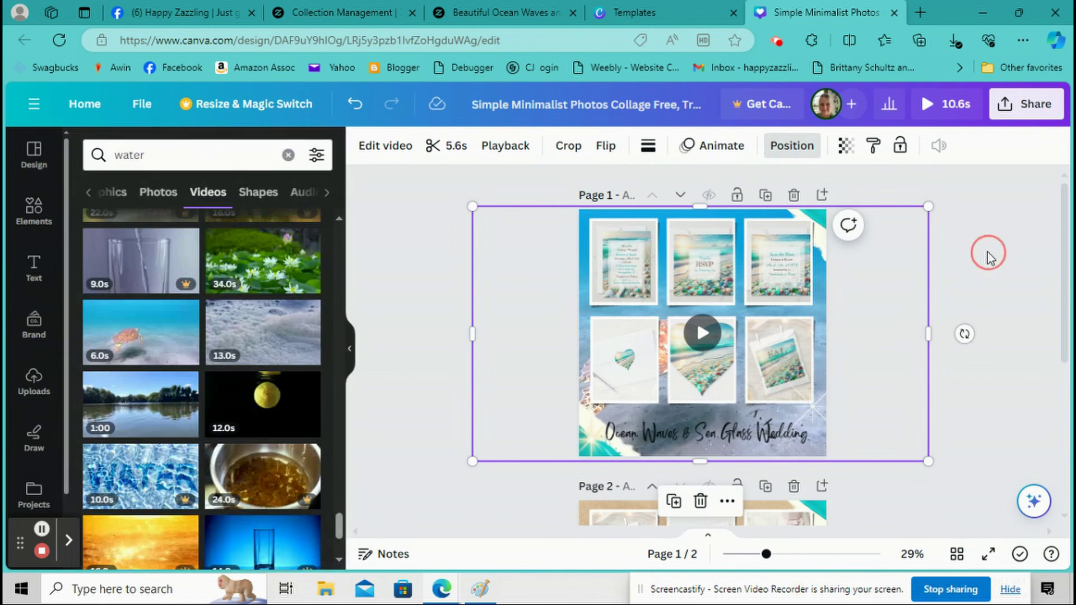
# Delete the teal corner decoration at page 1's top-right corner.
pyautogui.click(587, 454)
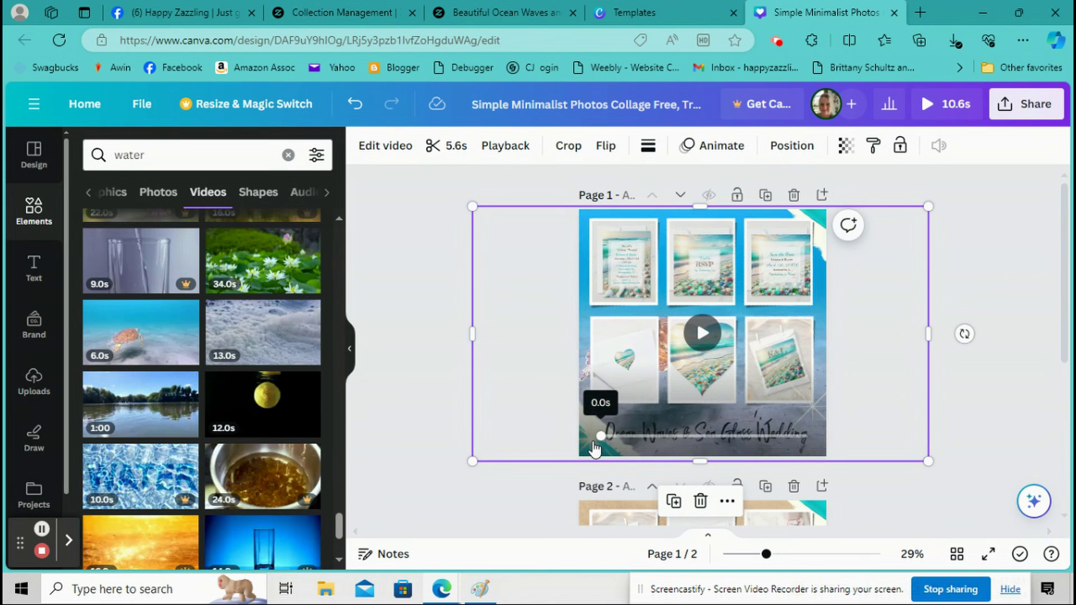
pyautogui.click(1000, 255)
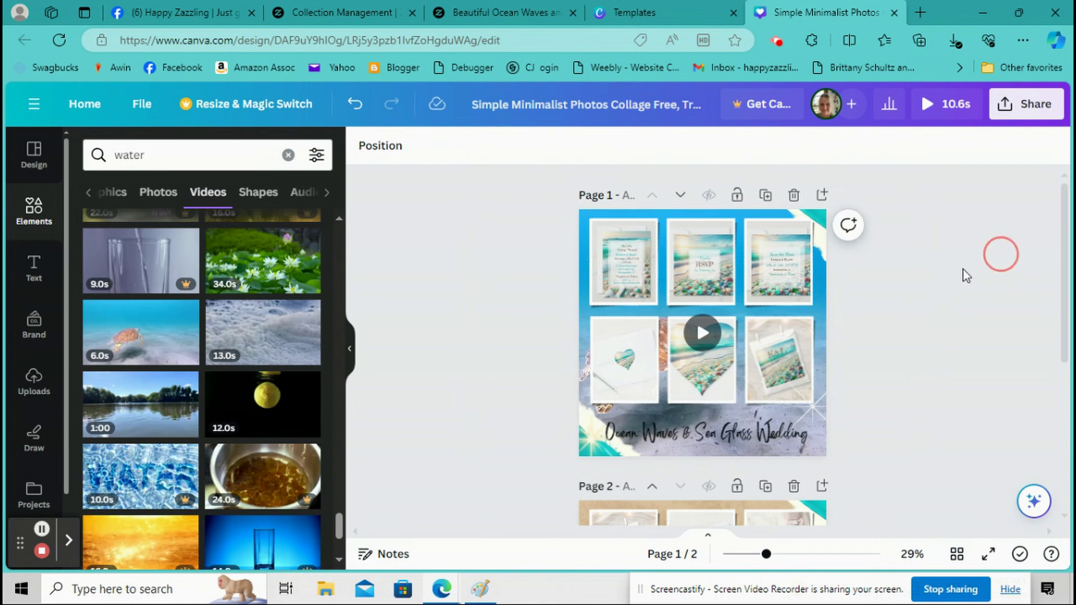
pyautogui.click(817, 224)
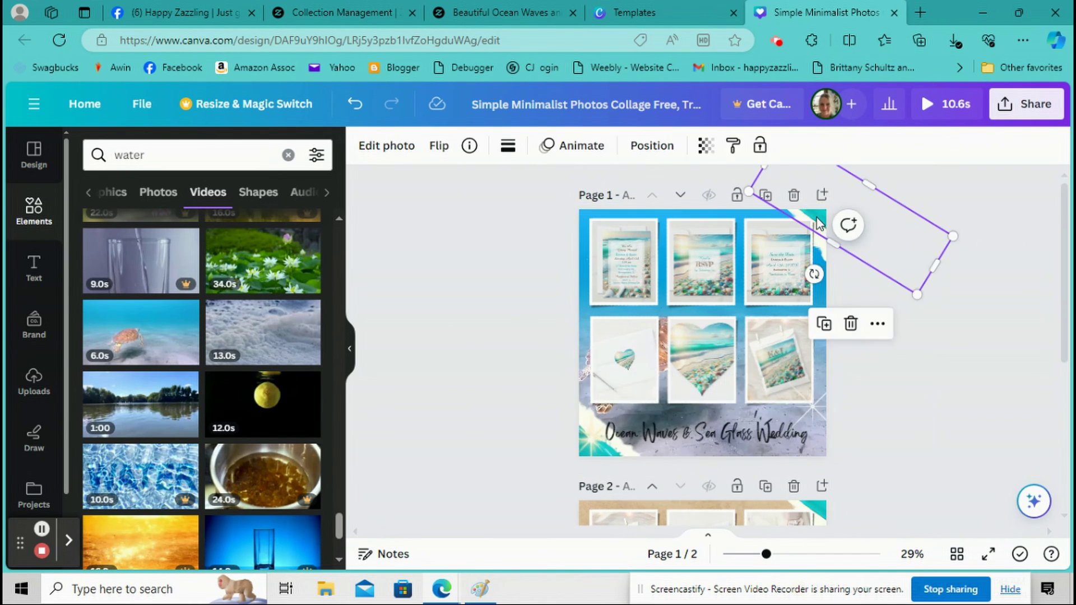
pyautogui.rightClick(818, 225)
pyautogui.click(852, 236)
pyautogui.click(821, 221)
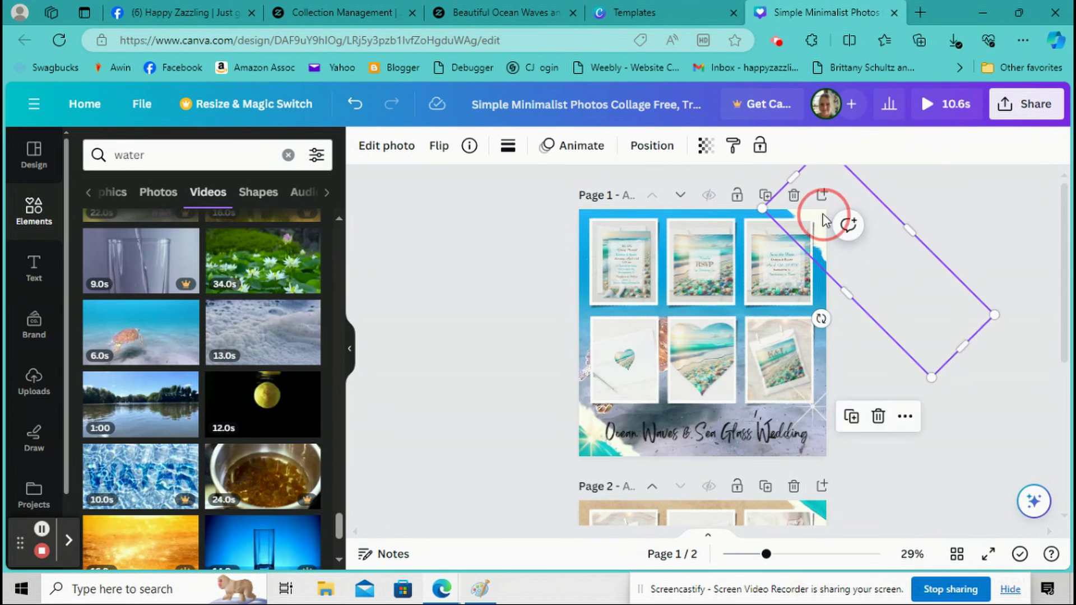
pyautogui.press('Delete')
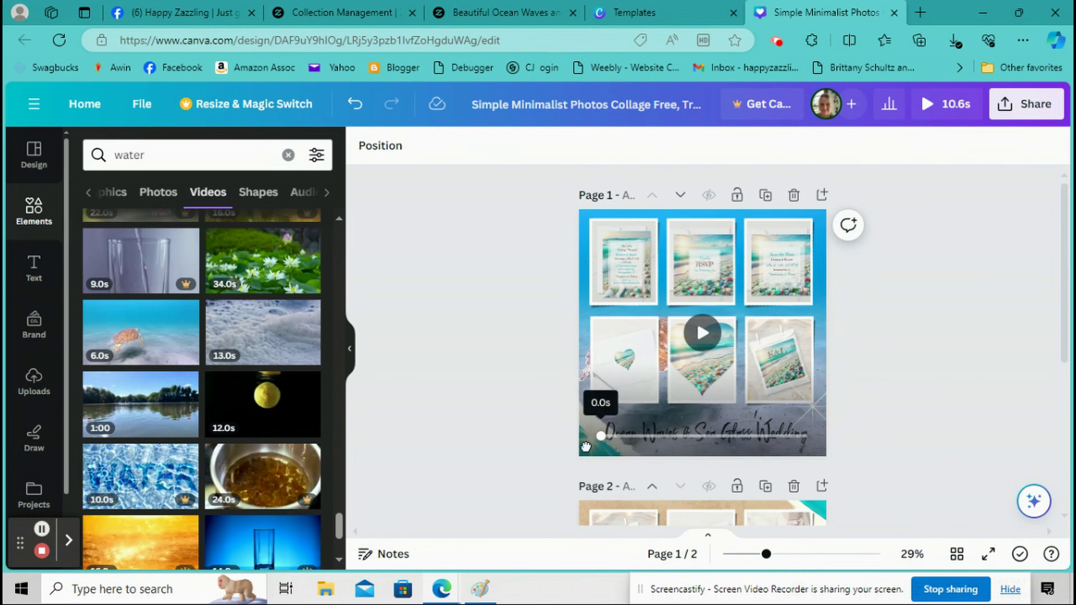
# Remove the teal corner shape at page 1's bottom-left corner.
pyautogui.rightClick(572, 402)
pyautogui.rightClick(496, 370)
pyautogui.press('Escape')
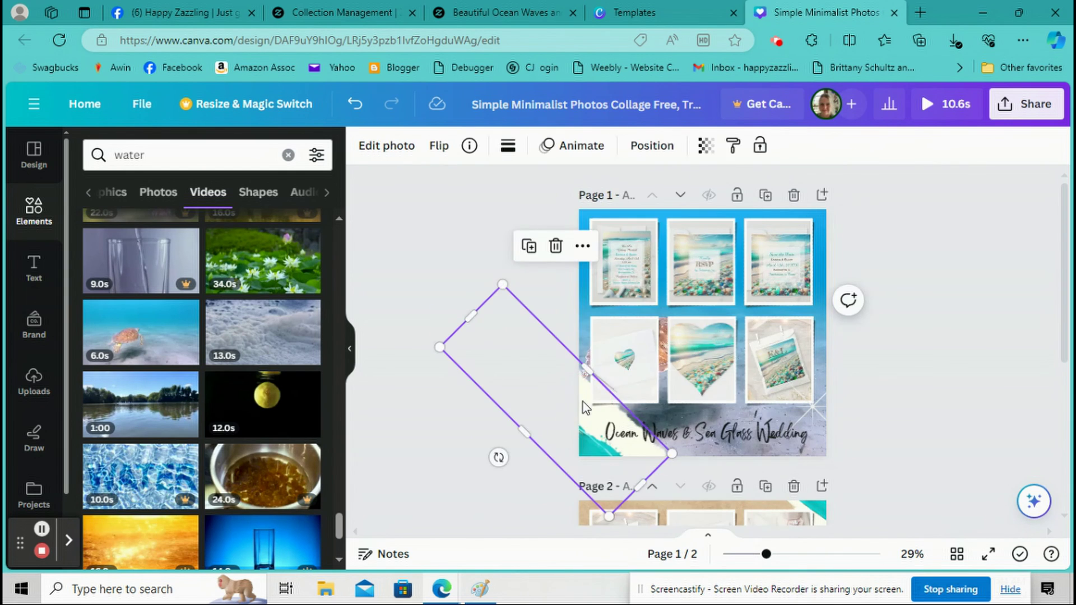
pyautogui.rightClick(582, 402)
pyautogui.press('Escape')
pyautogui.rightClick(552, 448)
pyautogui.press('Escape')
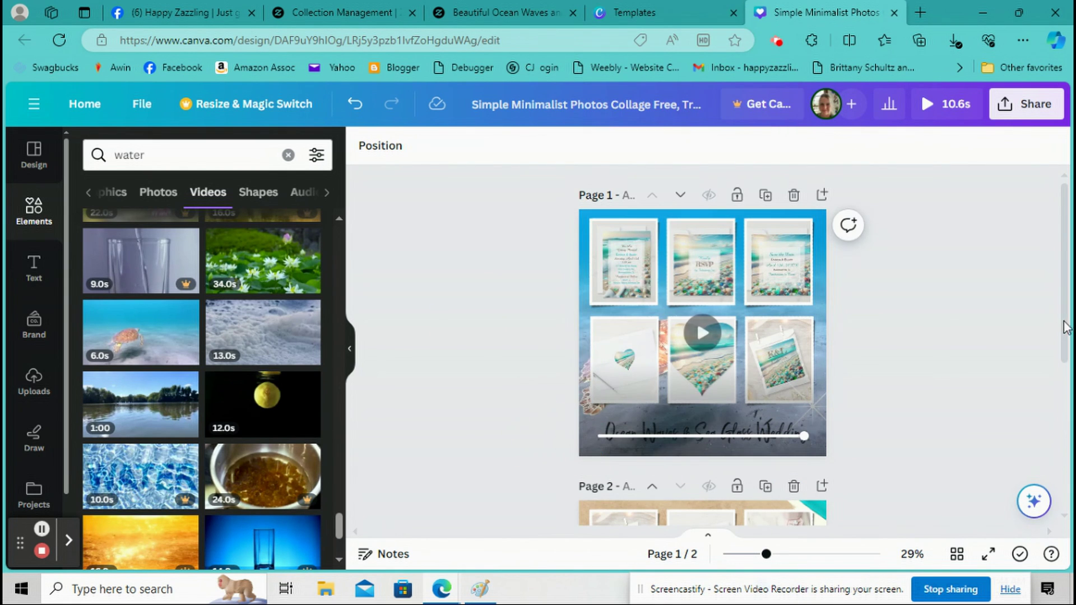
pyautogui.click(820, 317)
# Delete the blue background video and add a teal ocean clip from a 'waves' video search.
pyautogui.rightClick(822, 317)
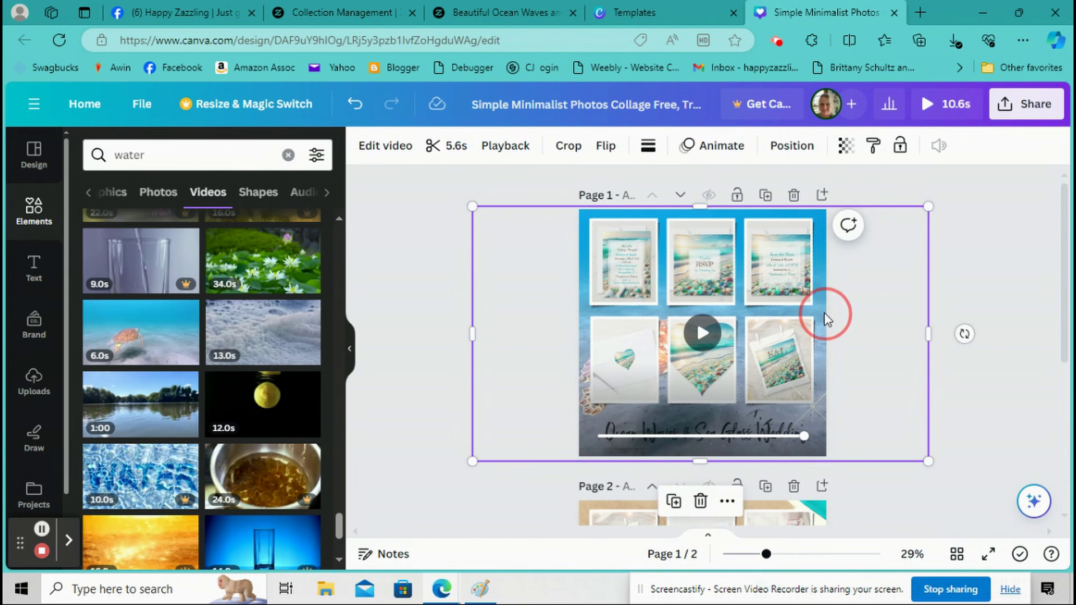
pyautogui.click(876, 251)
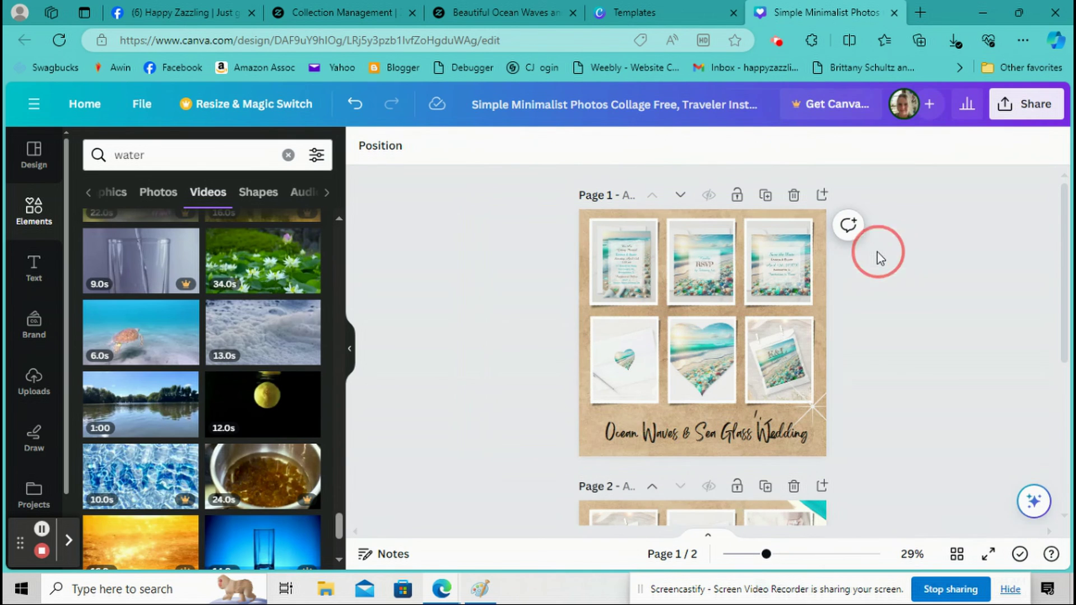
pyautogui.scroll(-3, 169, 363)
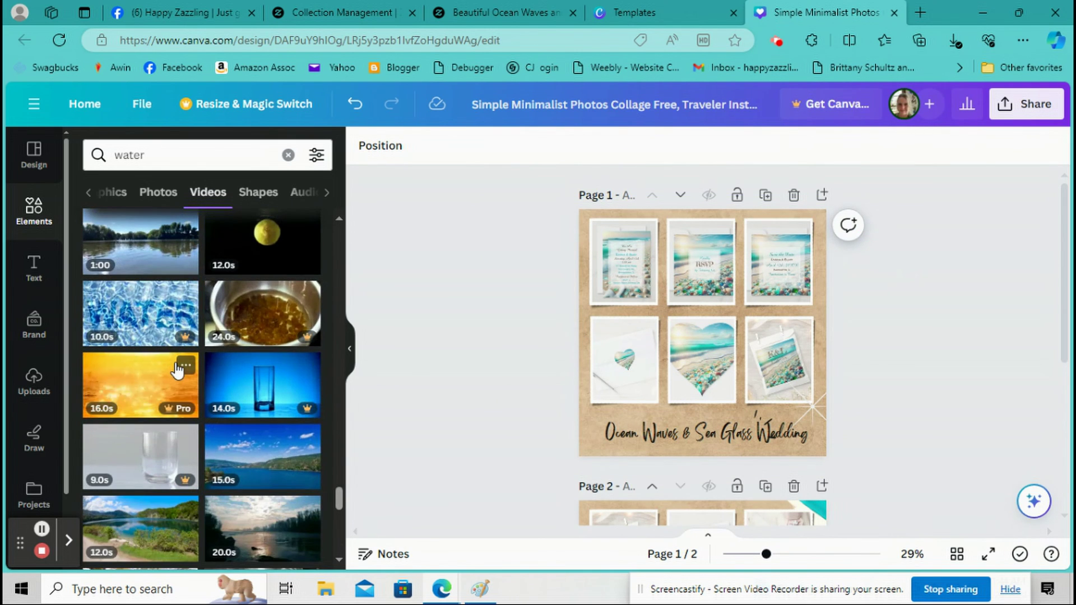
pyautogui.scroll(-3, 180, 372)
pyautogui.scroll(-10, 177, 365)
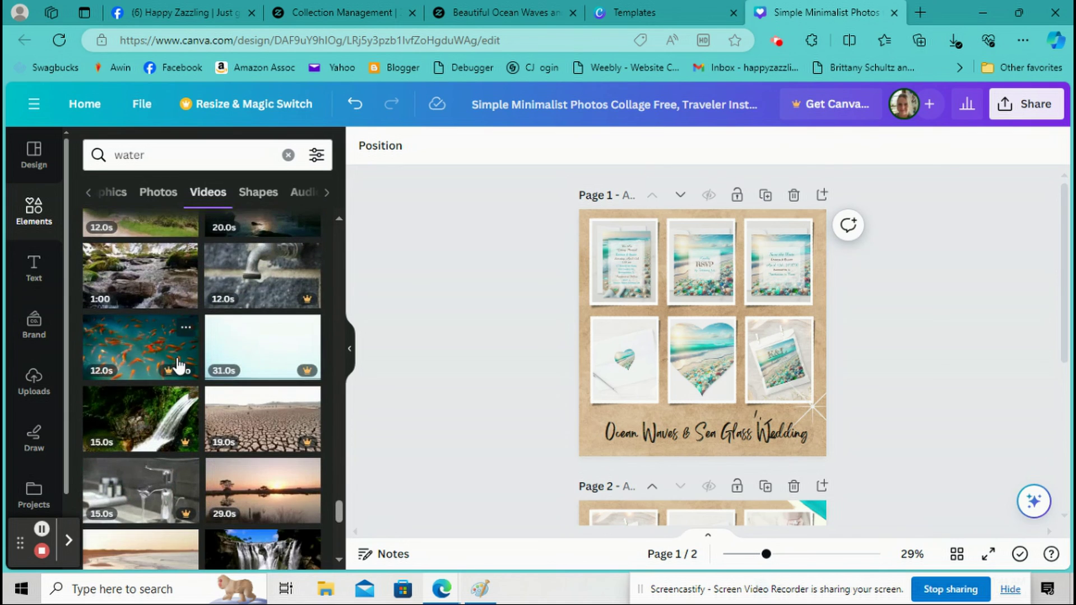
pyautogui.click(245, 361)
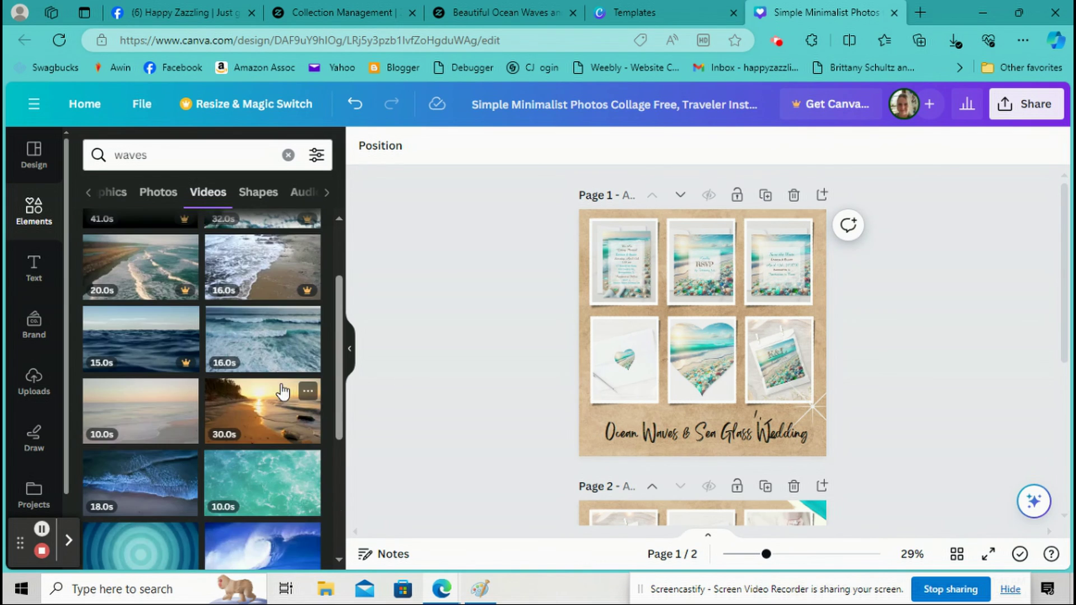
pyautogui.scroll(-2, 314, 518)
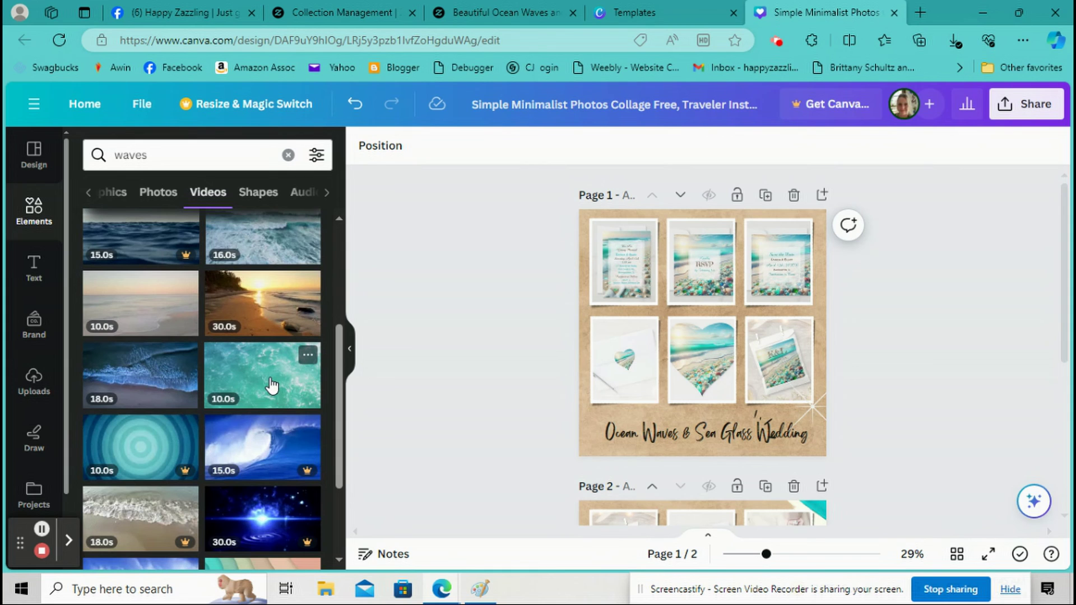
pyautogui.click(271, 385)
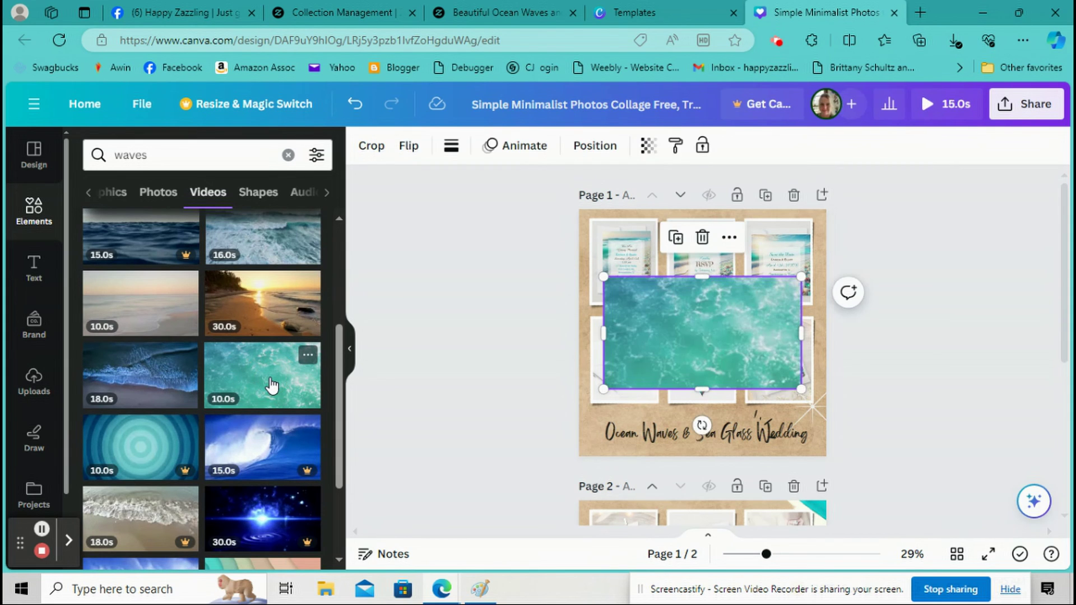
# Stretch the ocean video to cover page 1 and send it behind the collage.
pyautogui.moveTo(801, 276); pyautogui.dragTo(915, 190)
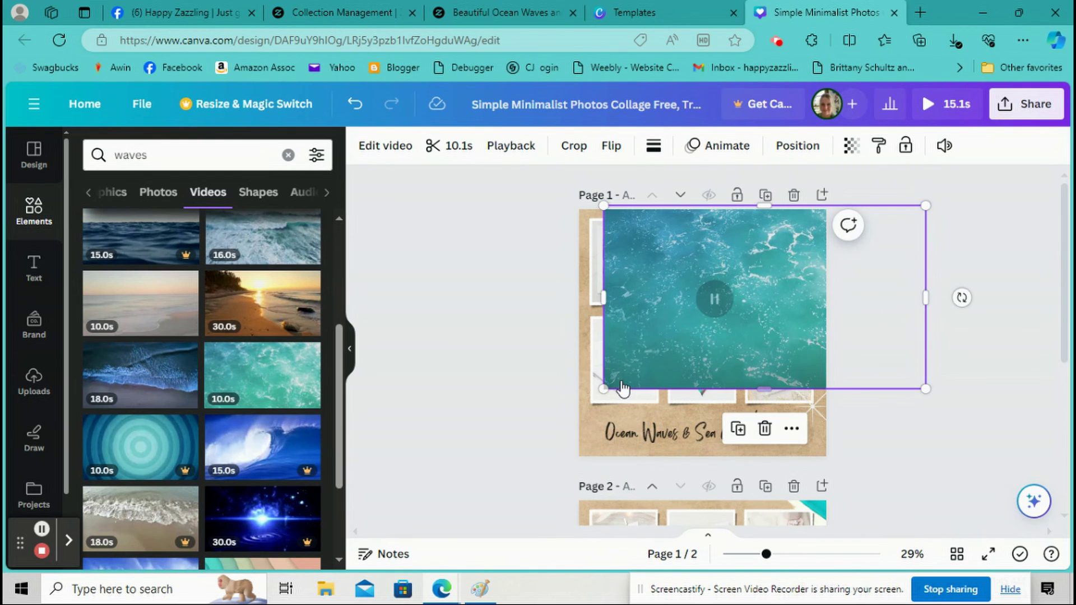
pyautogui.moveTo(602, 389); pyautogui.dragTo(497, 509)
pyautogui.rightClick(701, 329)
pyautogui.click(653, 233)
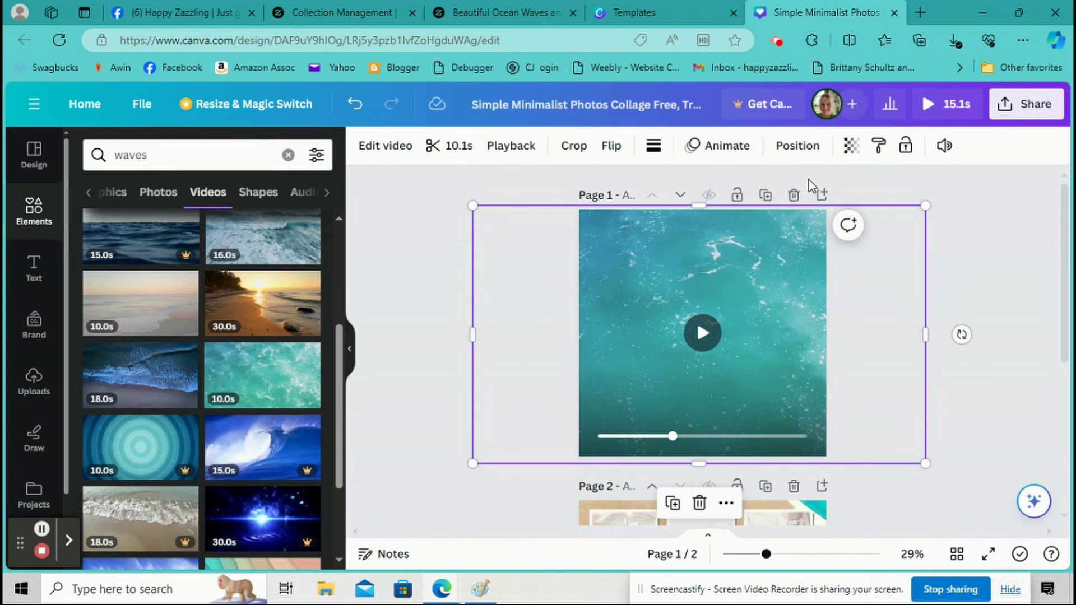
pyautogui.click(794, 147)
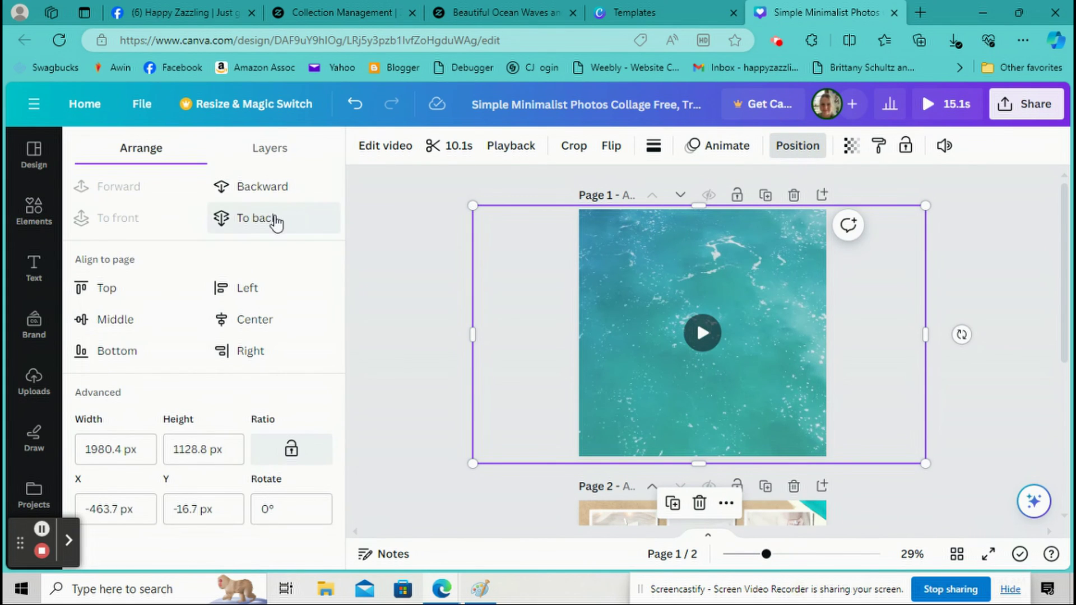
pyautogui.click(268, 217)
# Delete the teal corner pieces at page 2's top-right.
pyautogui.scroll(-3, 424, 280)
pyautogui.click(816, 353)
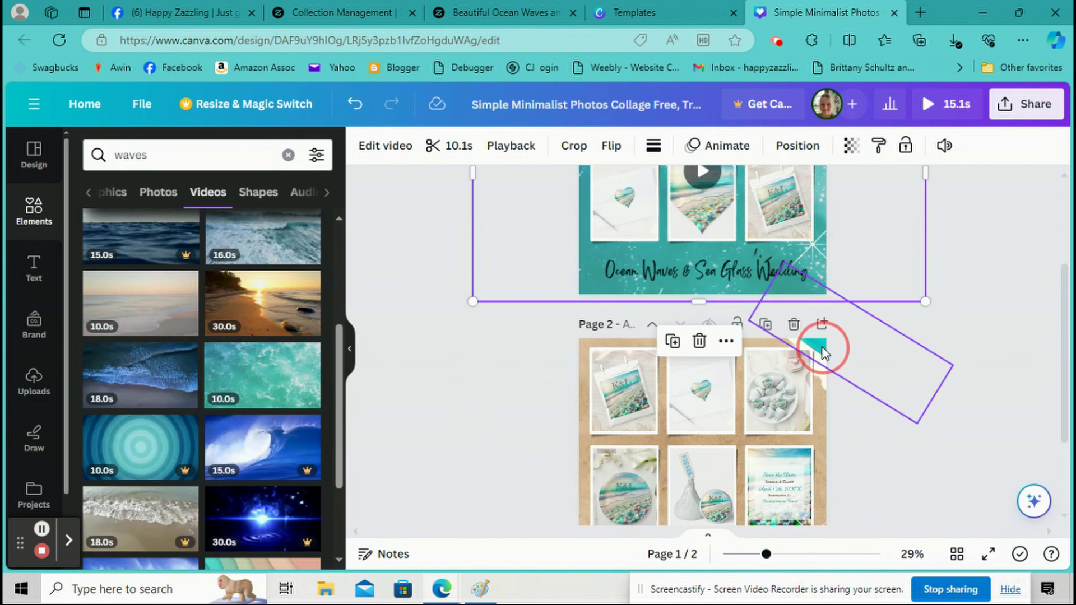
pyautogui.rightClick(847, 353)
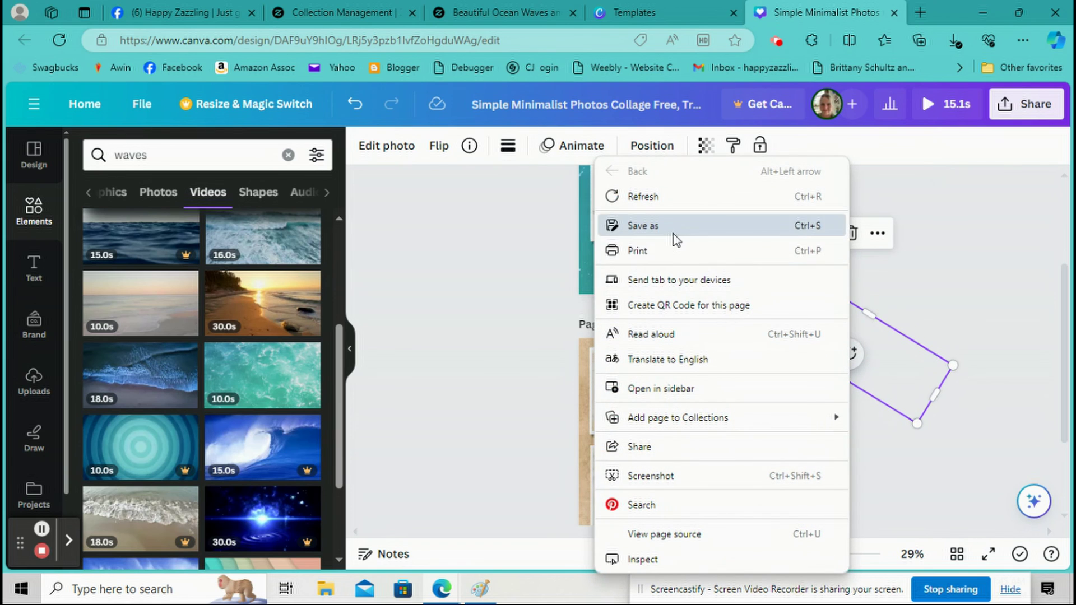
pyautogui.click(913, 363)
pyautogui.click(821, 352)
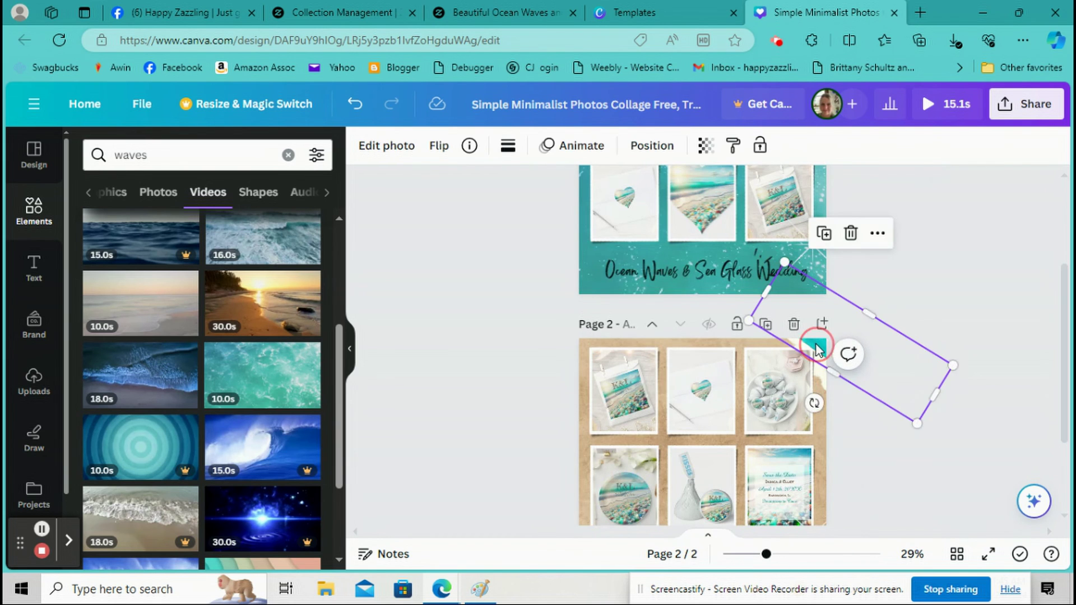
pyautogui.rightClick(819, 348)
pyautogui.click(870, 237)
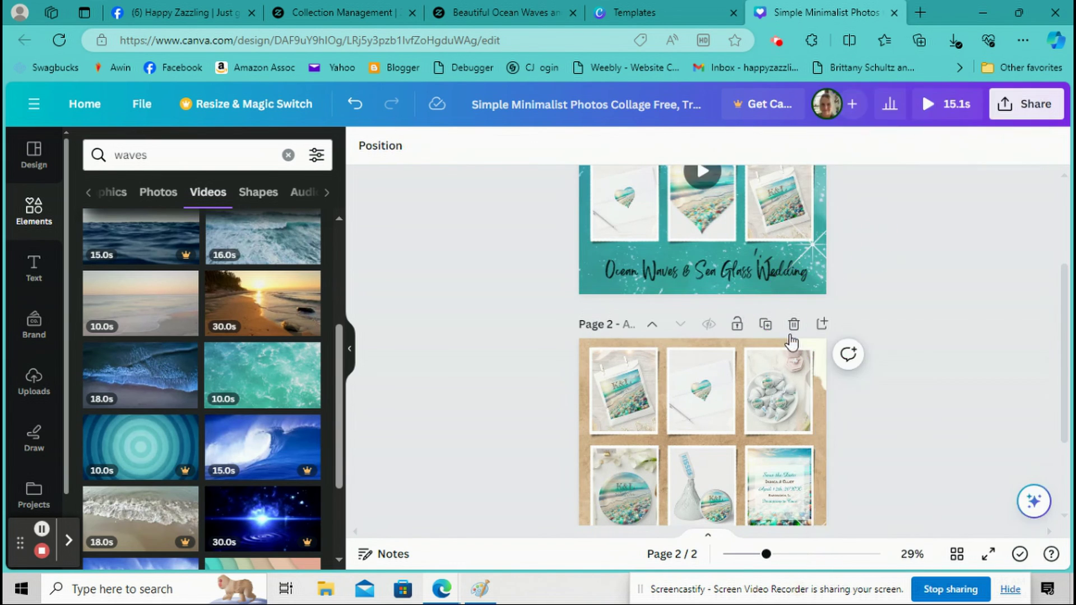
pyautogui.click(819, 346)
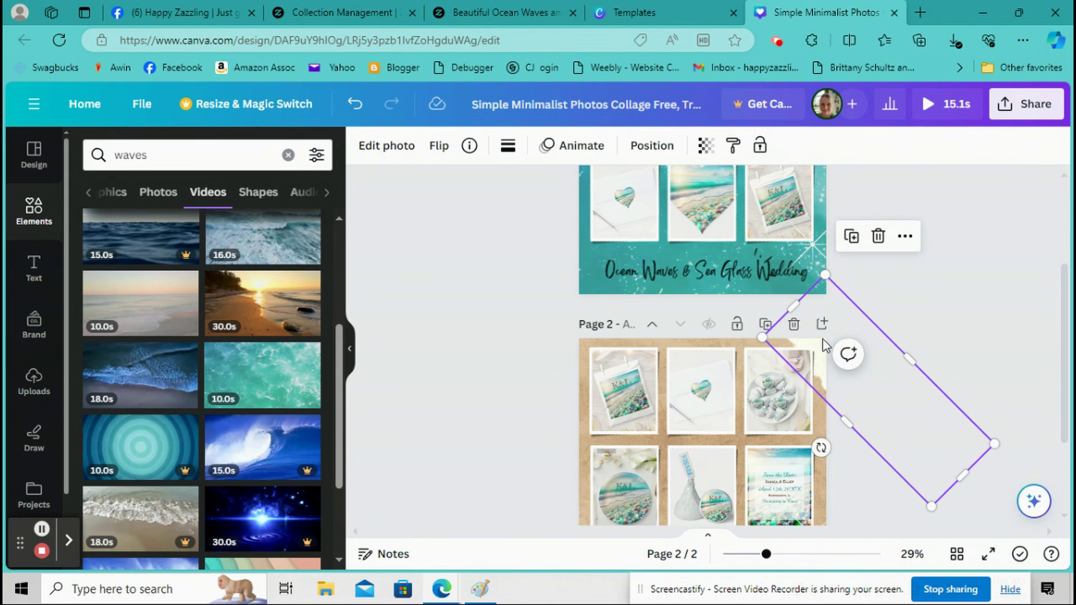
pyautogui.rightClick(822, 343)
pyautogui.click(879, 236)
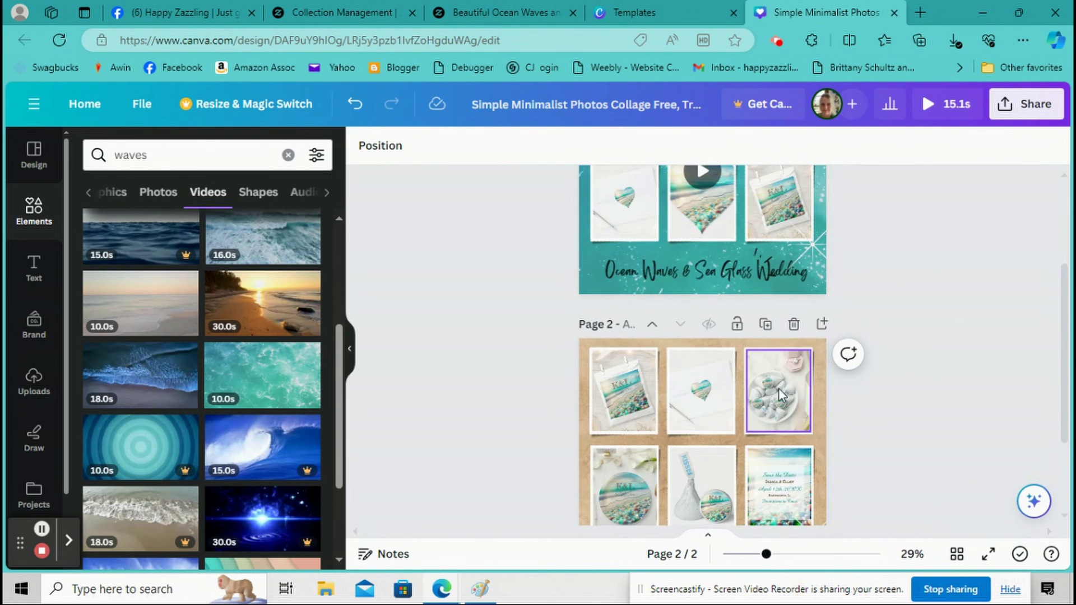
# Delete the teal corner pieces at page 2's bottom-left, beside the title.
pyautogui.scroll(-3, 778, 388)
pyautogui.click(583, 449)
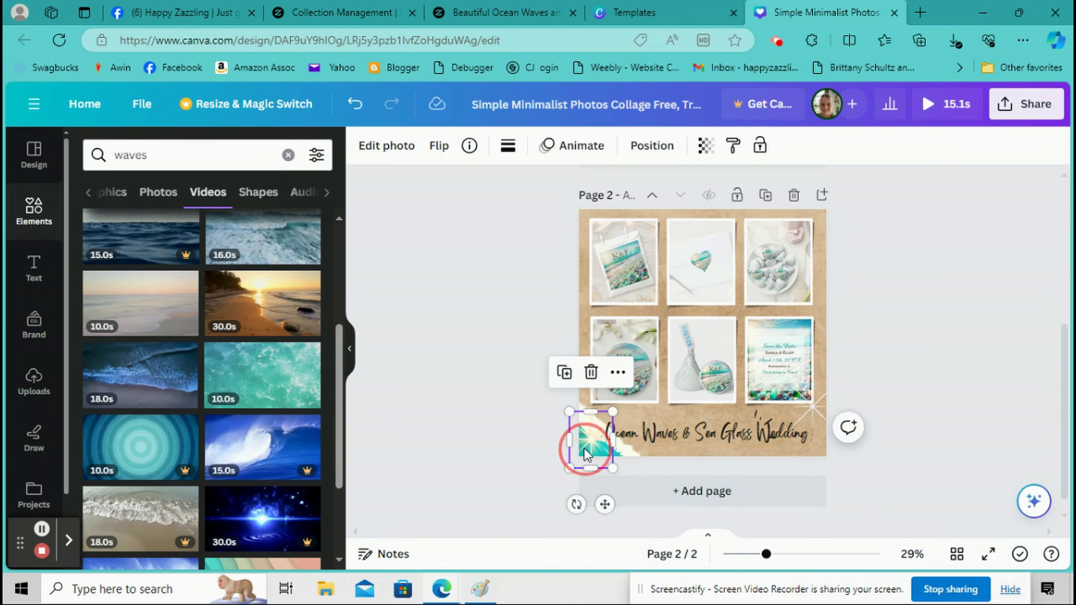
pyautogui.rightClick(583, 448)
pyautogui.click(633, 234)
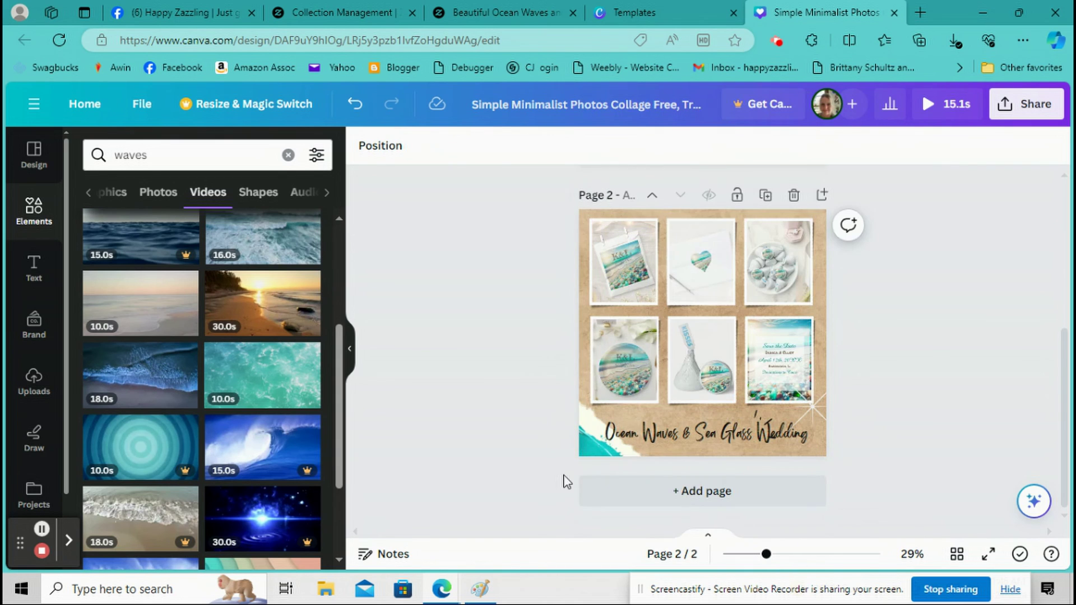
pyautogui.click(586, 452)
pyautogui.rightClick(588, 445)
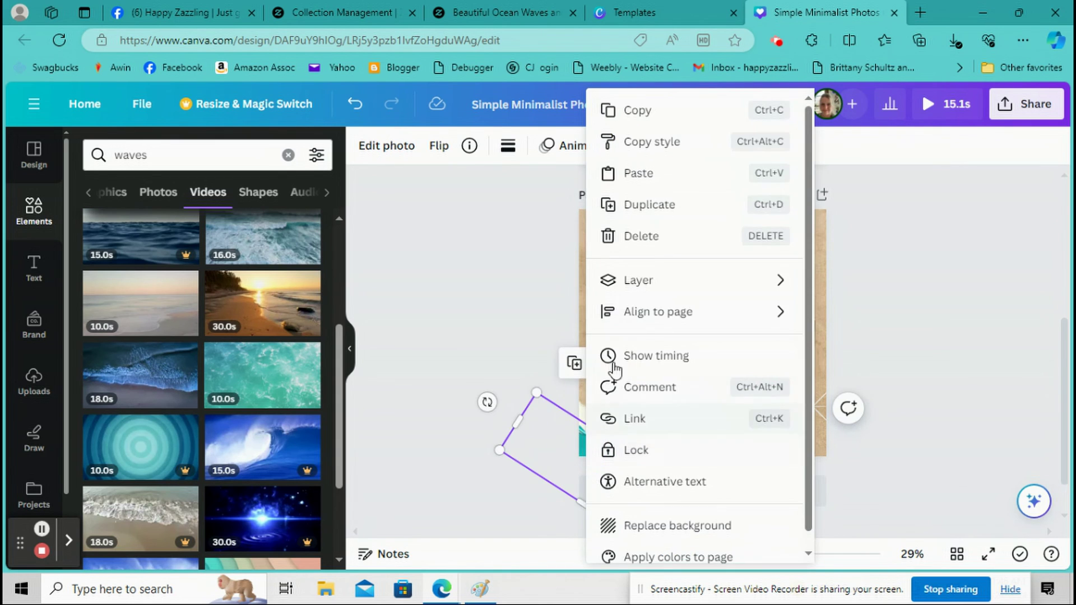
pyautogui.click(658, 236)
pyautogui.click(586, 446)
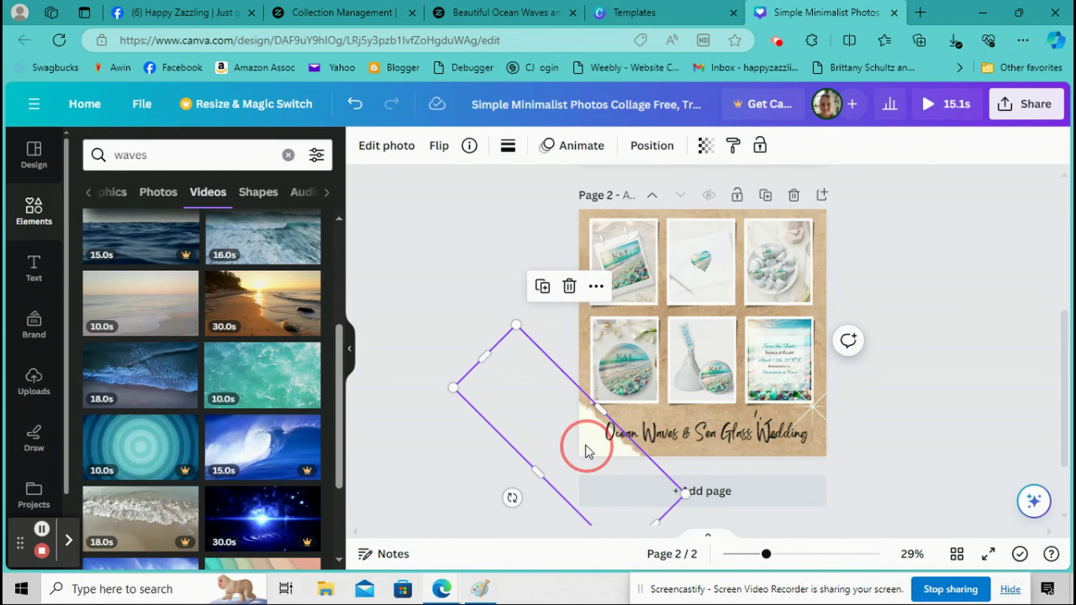
pyautogui.rightClick(586, 446)
pyautogui.click(634, 235)
pyautogui.scroll(1, 526, 388)
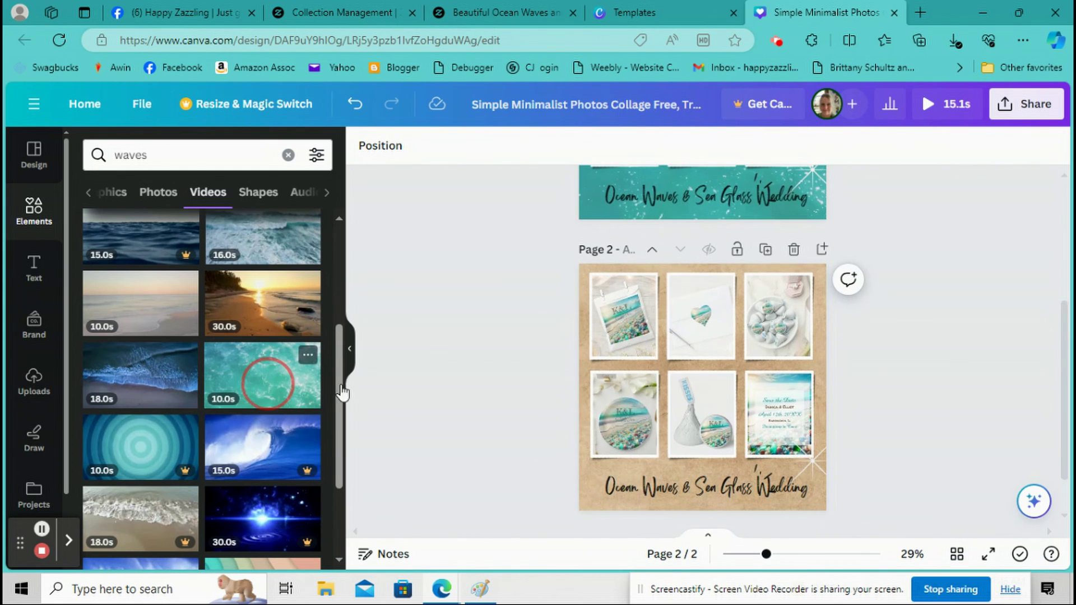
pyautogui.moveTo(801, 333); pyautogui.dragTo(924, 260)
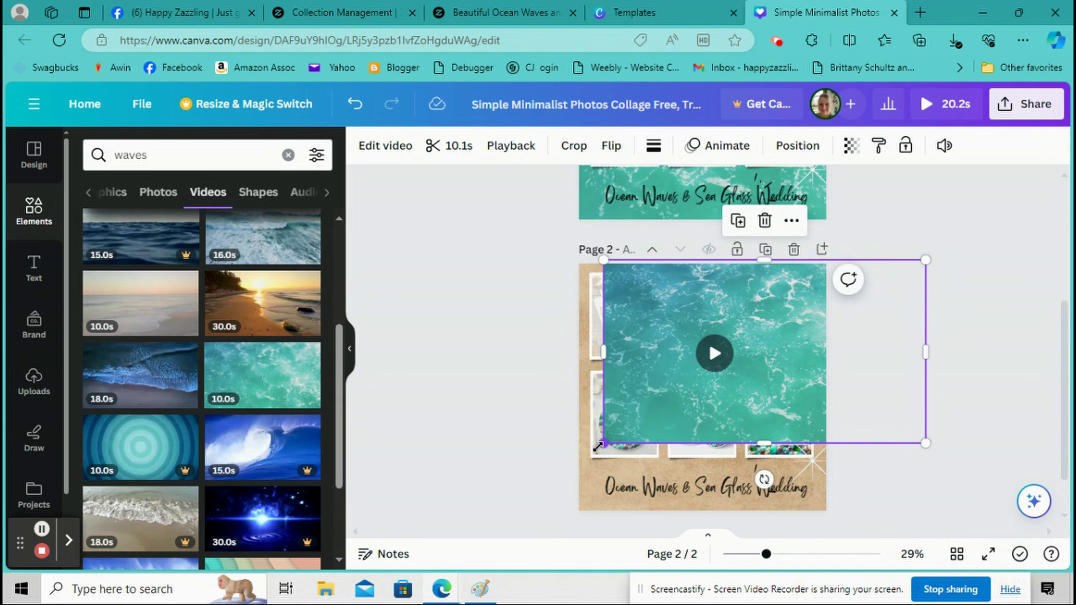
pyautogui.moveTo(603, 443); pyautogui.dragTo(472, 520)
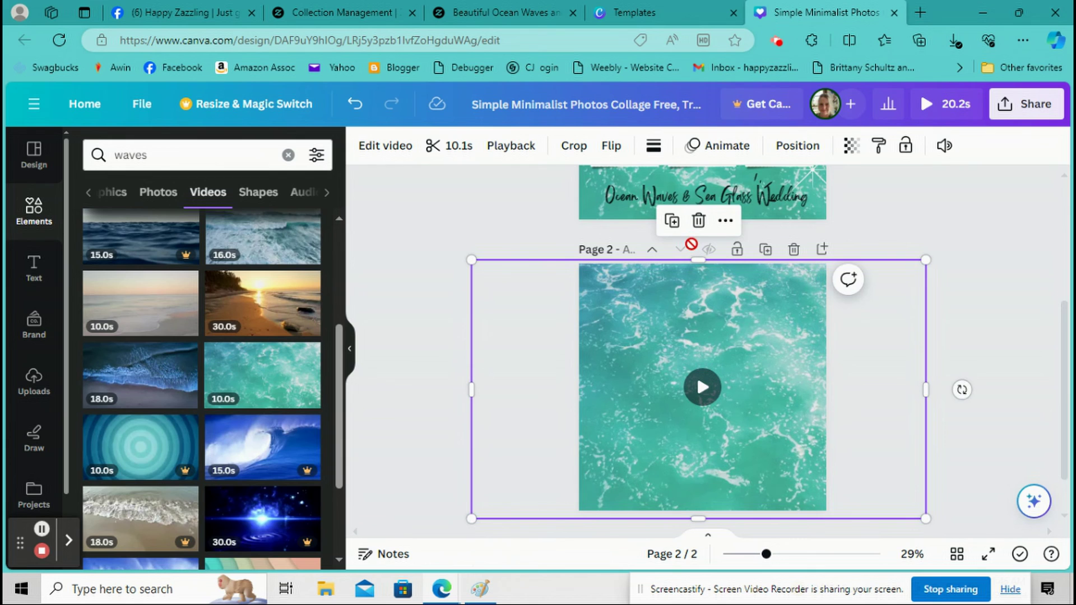
pyautogui.click(796, 146)
pyautogui.click(277, 220)
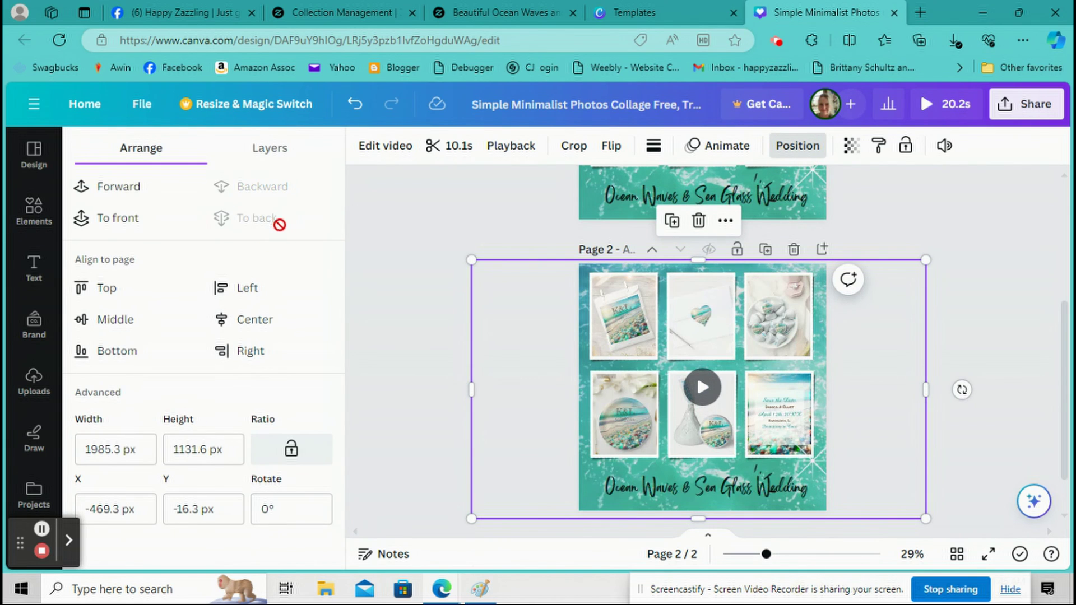
pyautogui.click(959, 209)
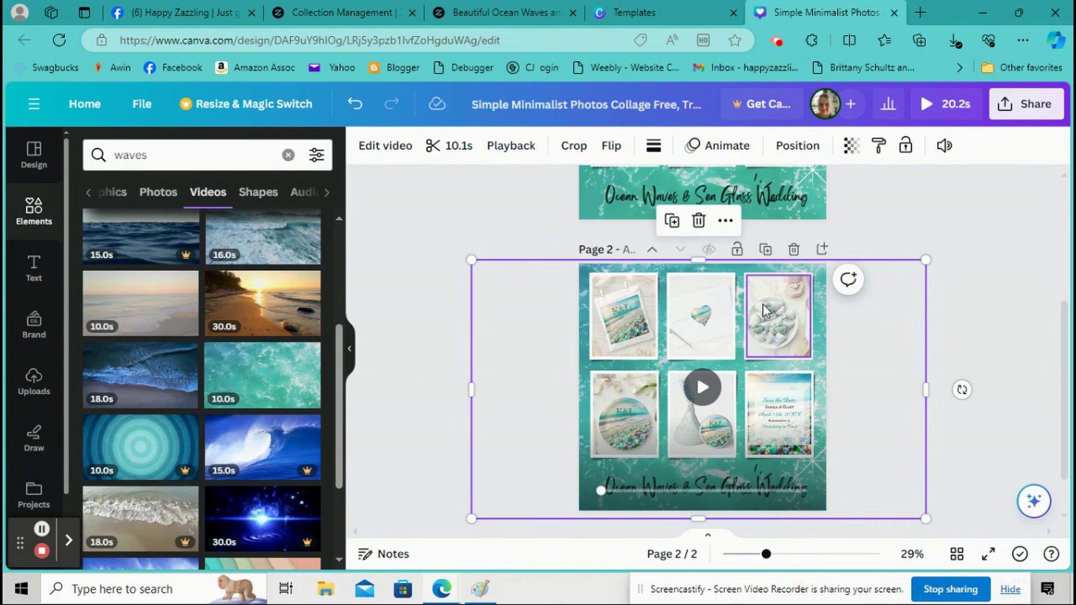
pyautogui.scroll(3, 762, 304)
pyautogui.scroll(2, 755, 295)
pyautogui.click(807, 218)
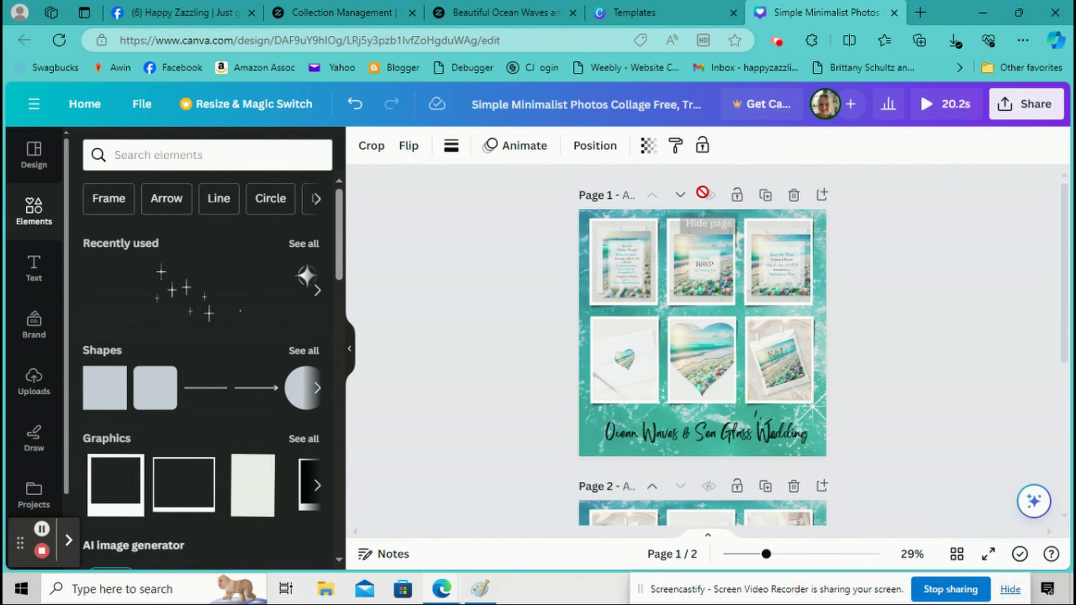
# Trim page 1's ocean-wave background video from 10.1s to 3 seconds.
pyautogui.click(841, 254)
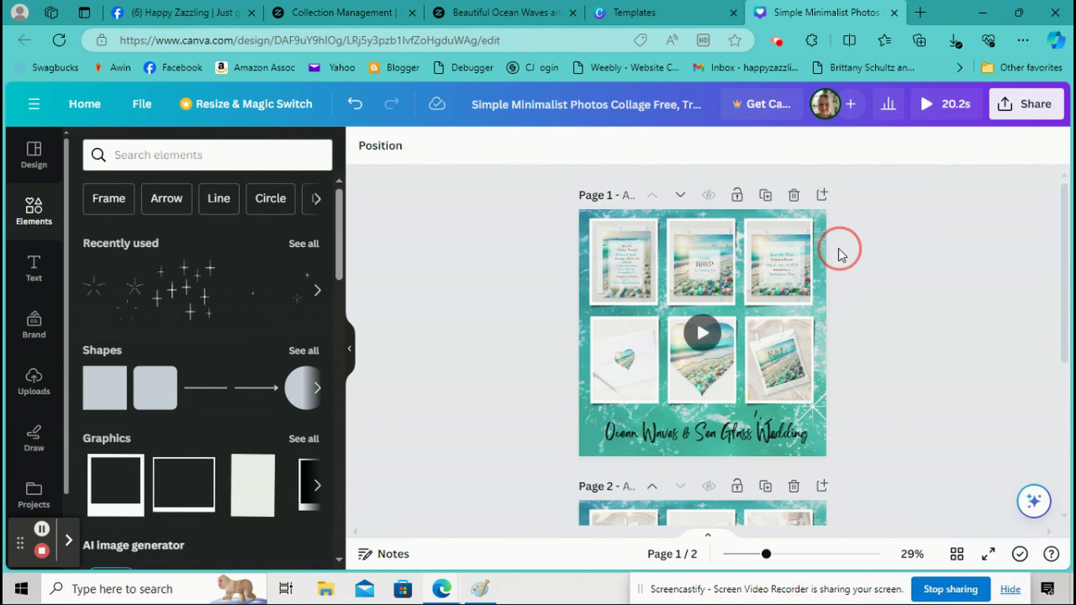
pyautogui.click(829, 254)
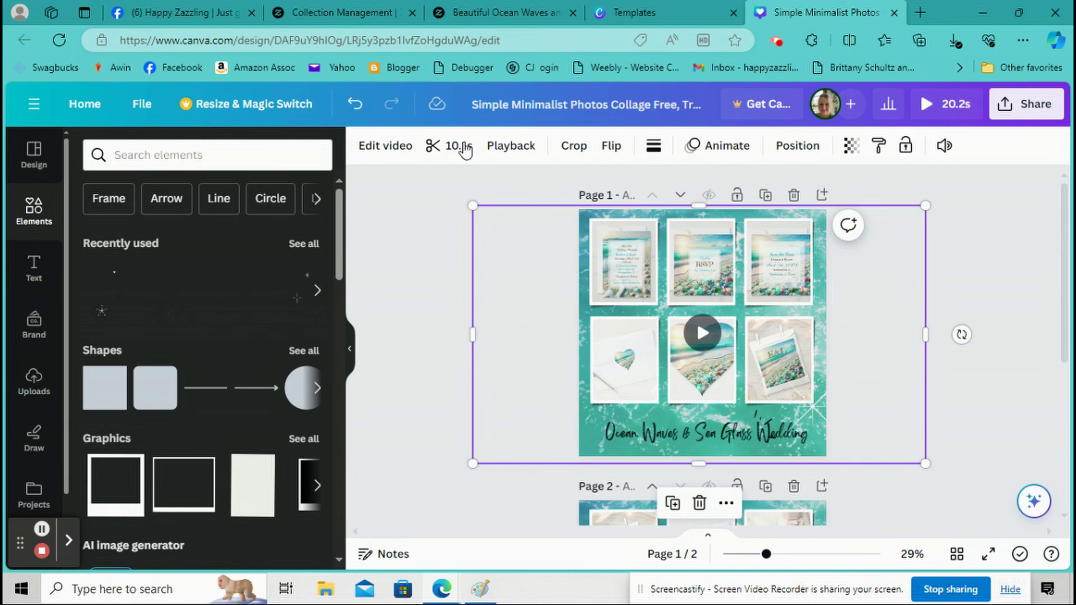
pyautogui.click(449, 147)
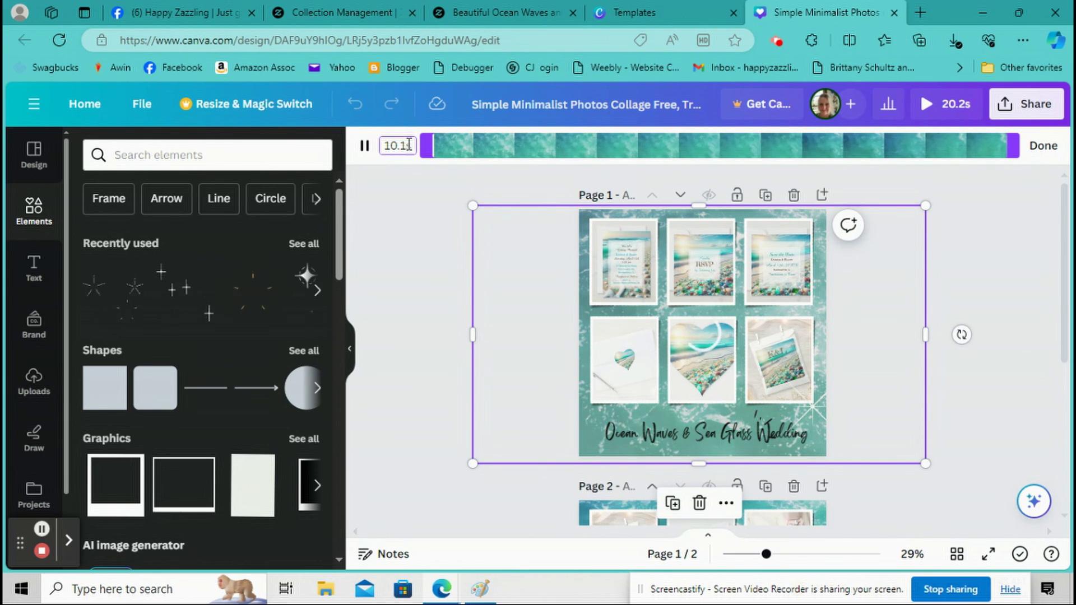
pyautogui.moveTo(409, 144); pyautogui.dragTo(366, 154)
pyautogui.write('3')
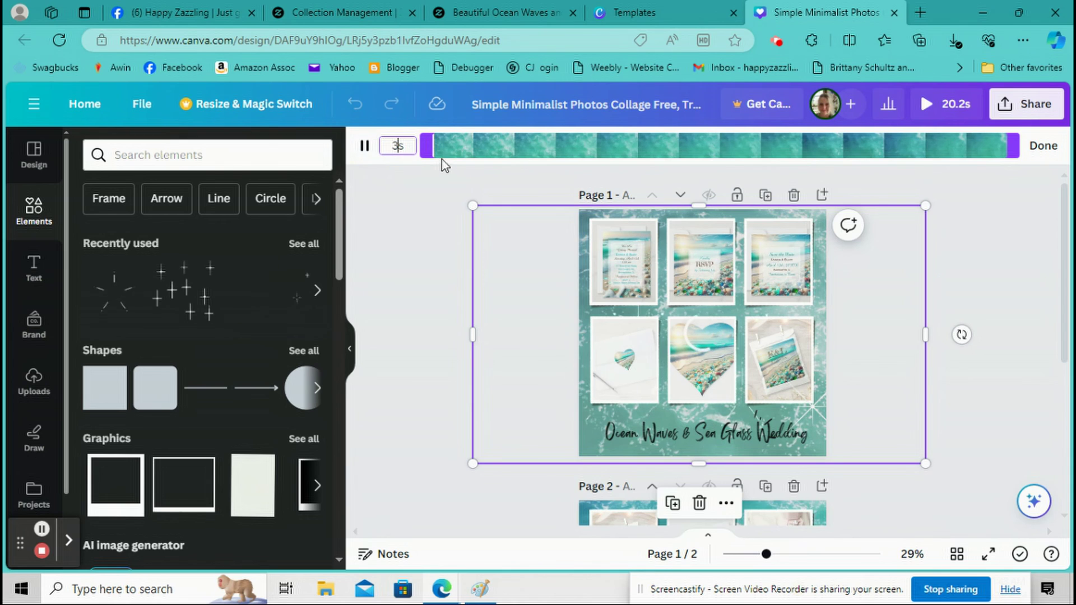
pyautogui.press('Return')
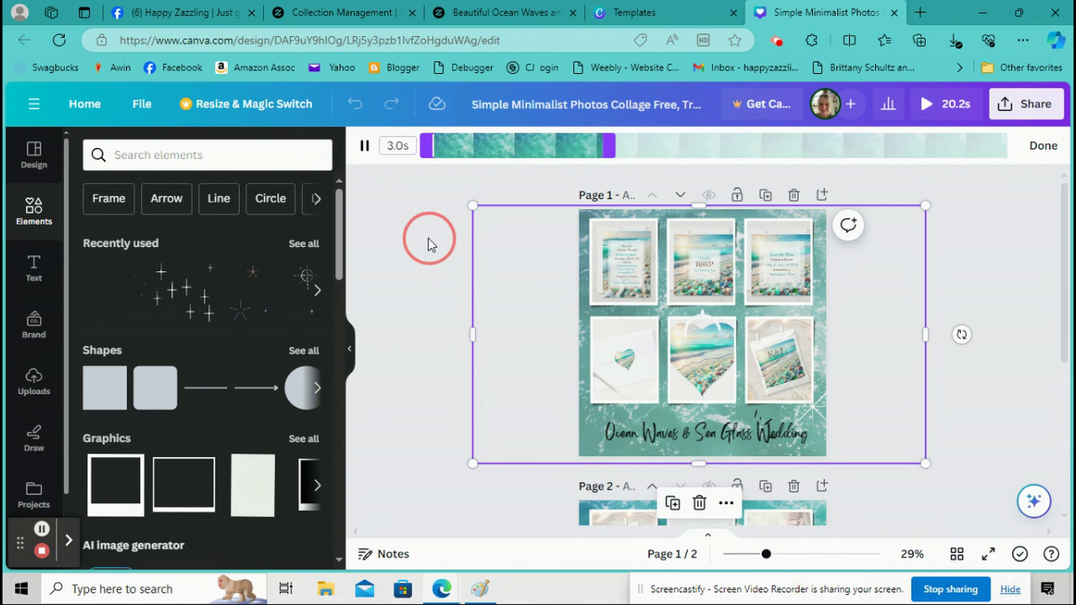
pyautogui.click(439, 255)
# Trim page 2's ocean-wave background video to 3 seconds.
pyautogui.scroll(-4, 758, 392)
pyautogui.click(841, 355)
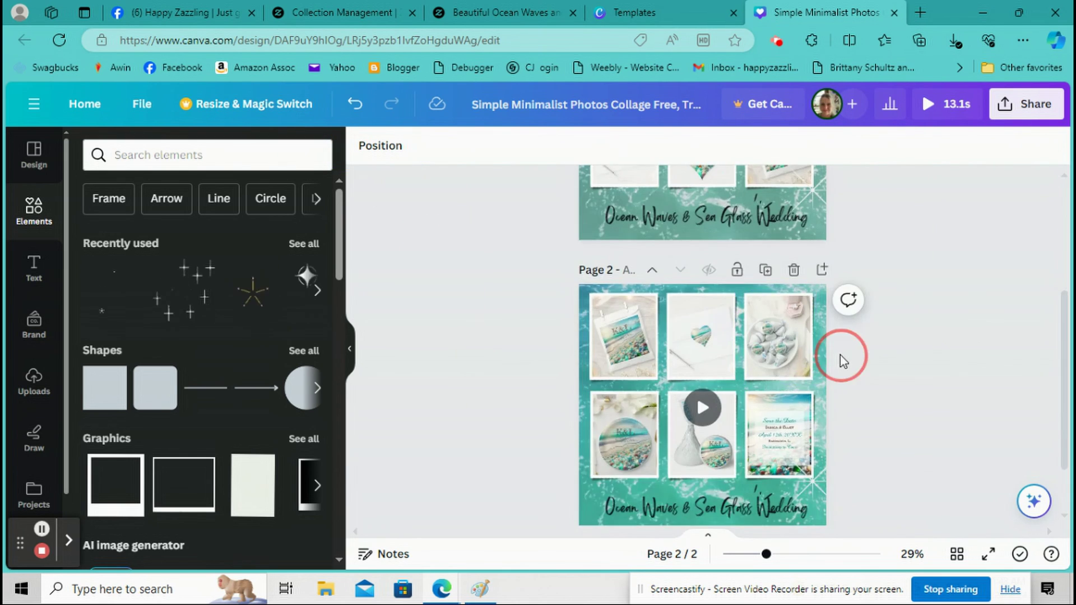
pyautogui.click(582, 294)
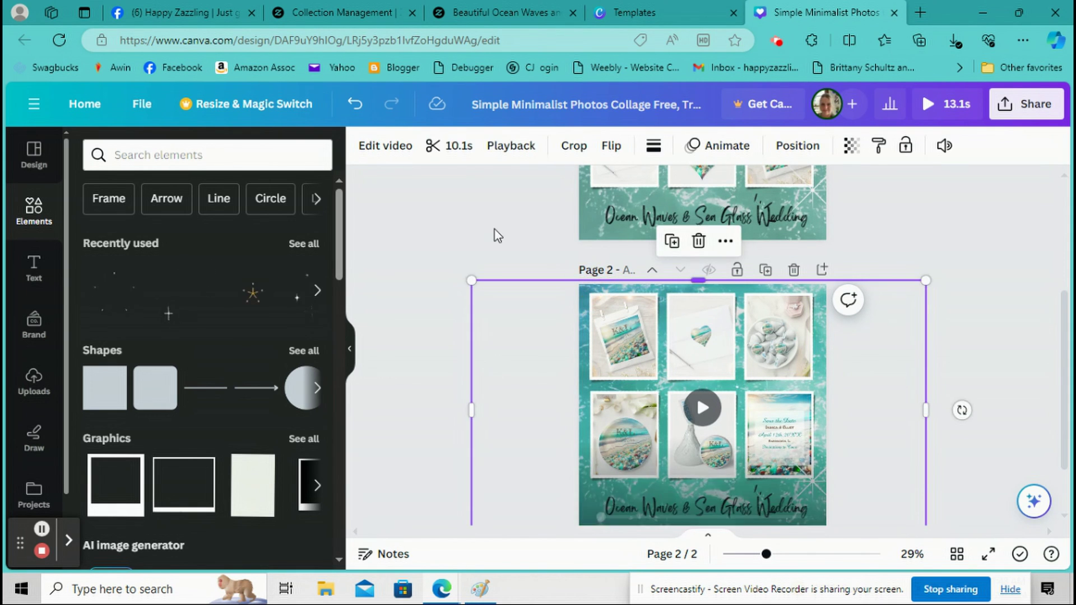
pyautogui.click(457, 146)
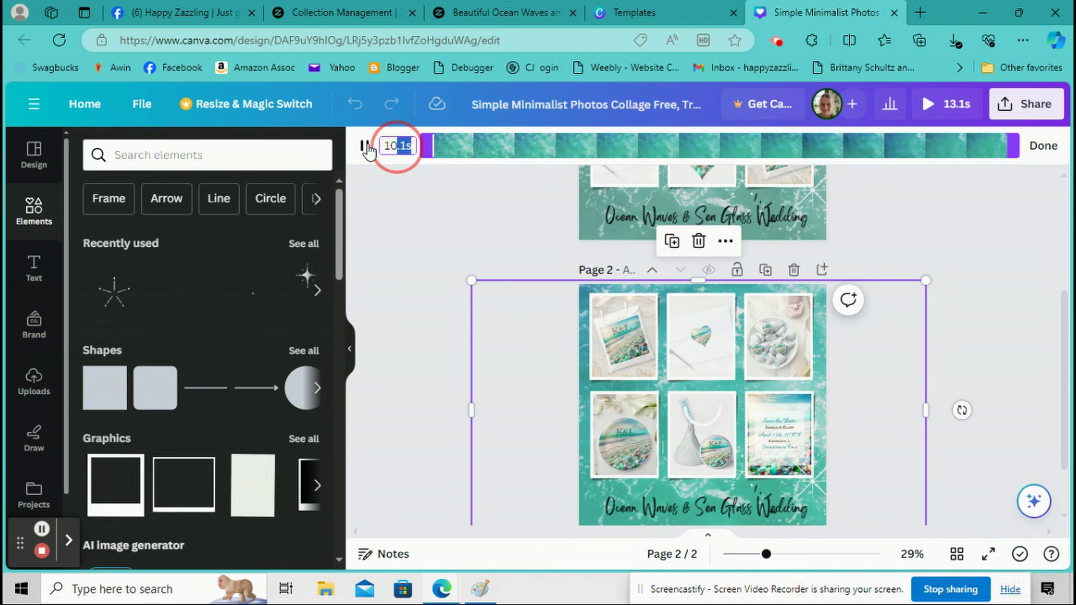
pyautogui.click(1008, 242)
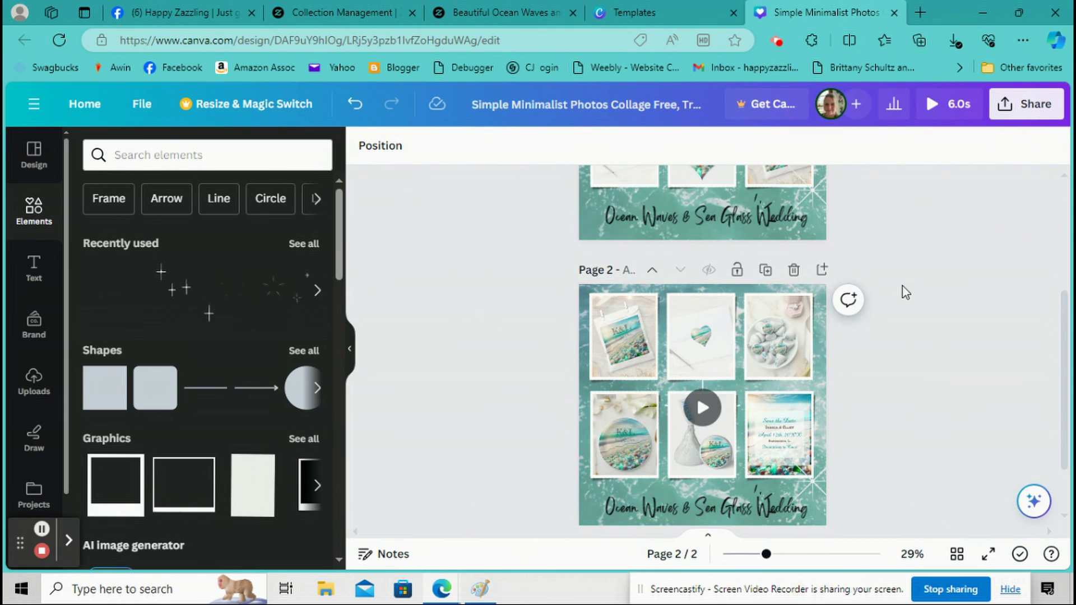
pyautogui.scroll(4, 906, 291)
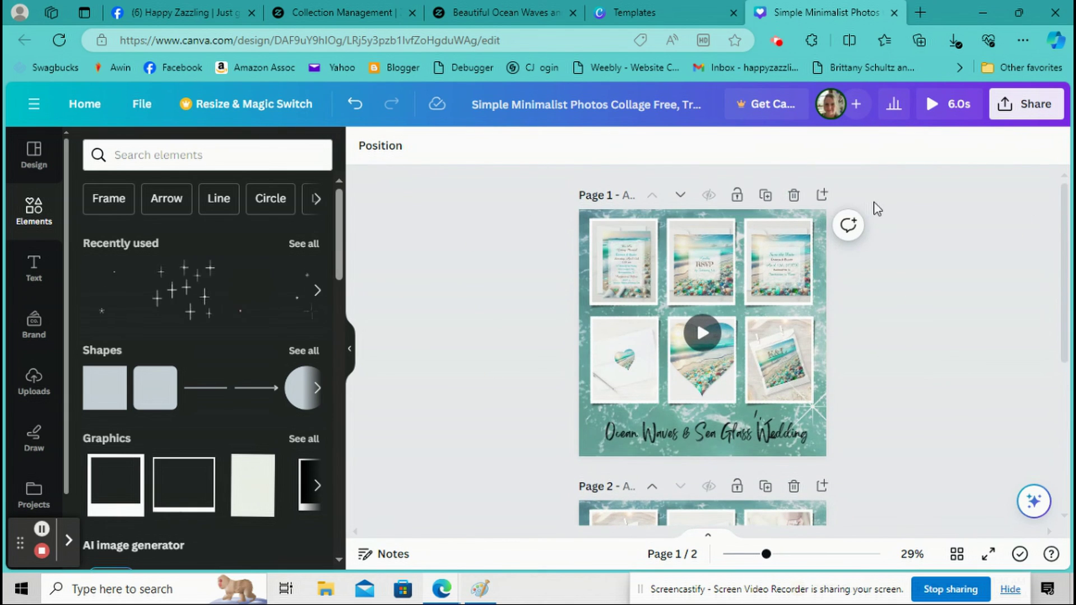
pyautogui.click(934, 104)
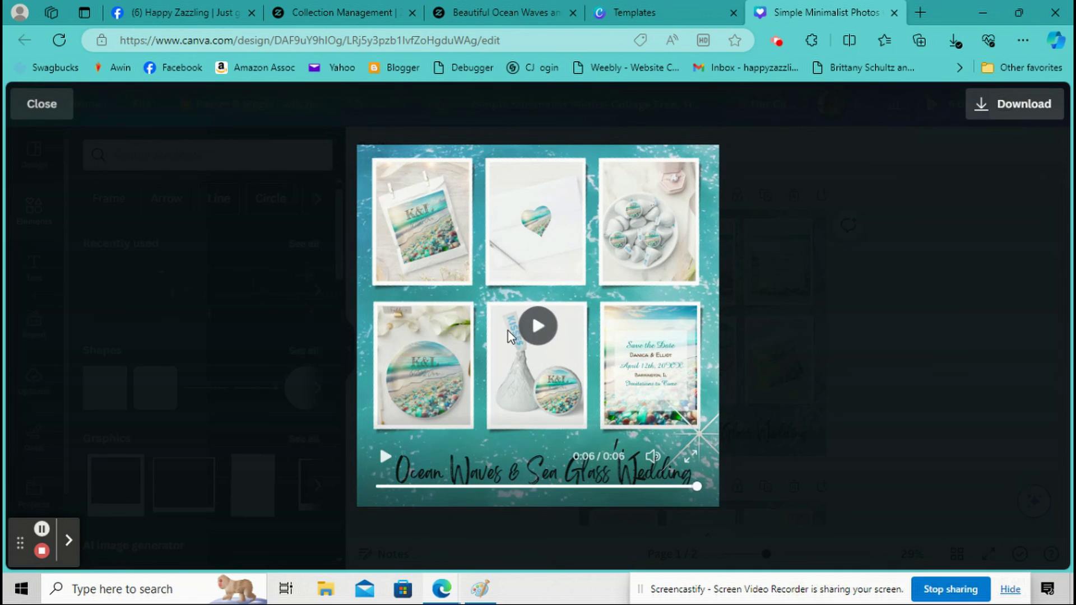
pyautogui.click(536, 326)
pyautogui.press('Escape')
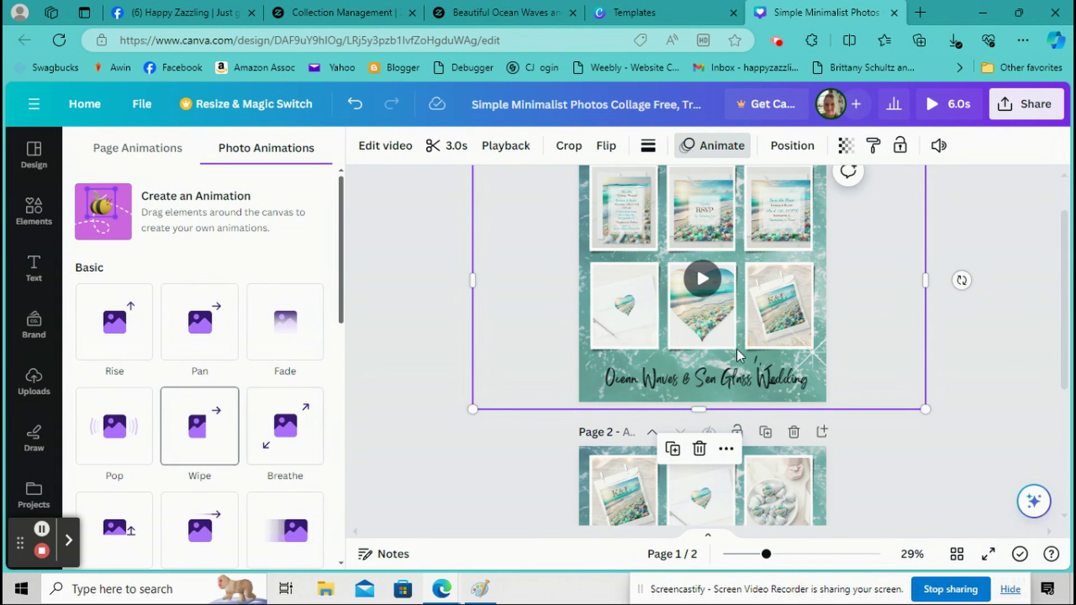
# Apply the Fade animation to all six photos on page 1.
pyautogui.click(737, 251)
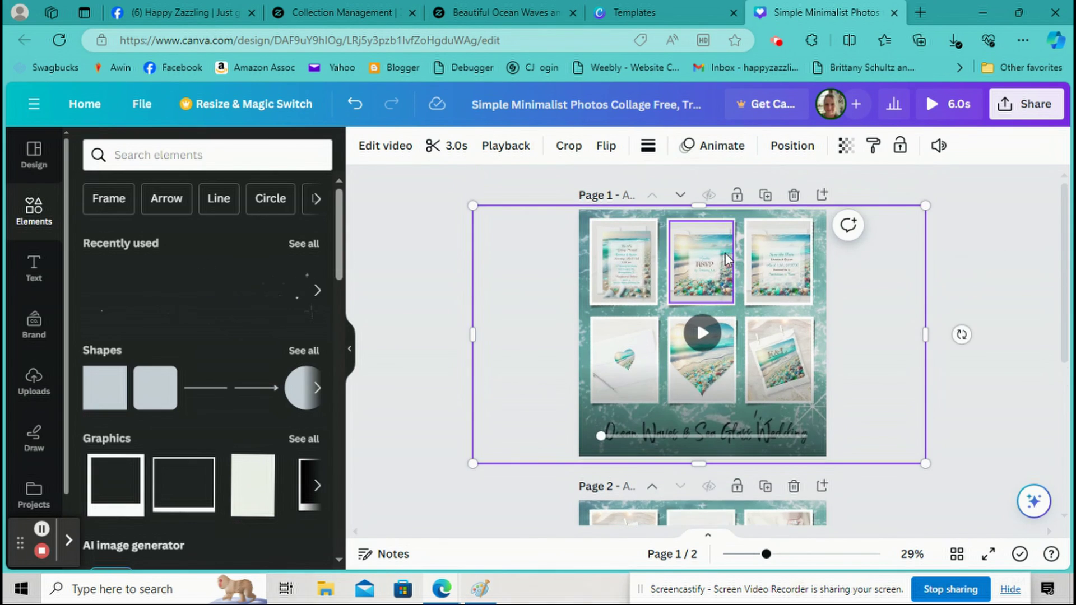
pyautogui.click(628, 264)
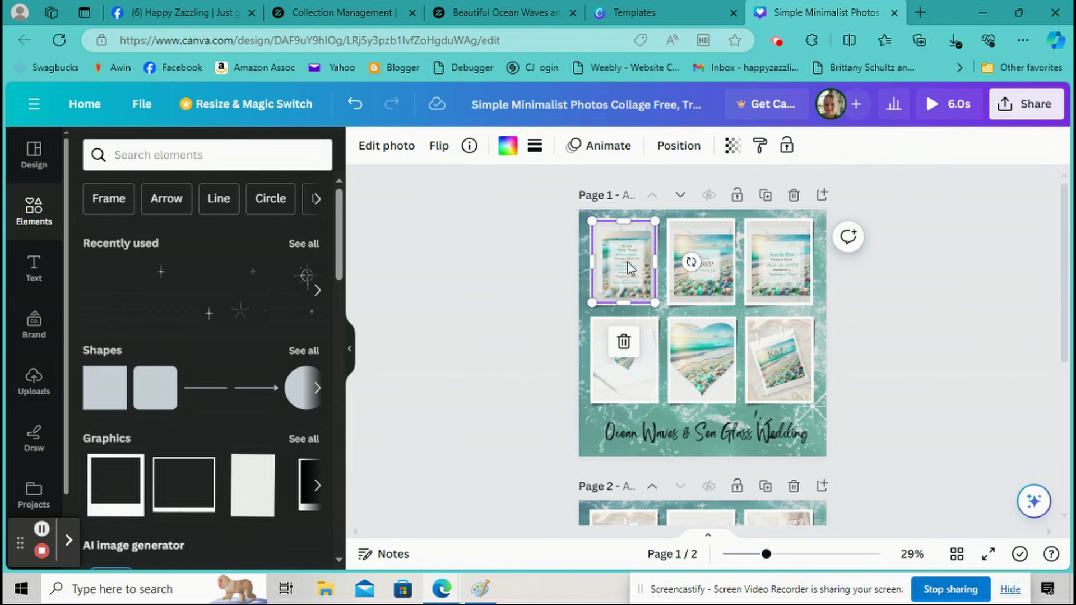
pyautogui.click(614, 153)
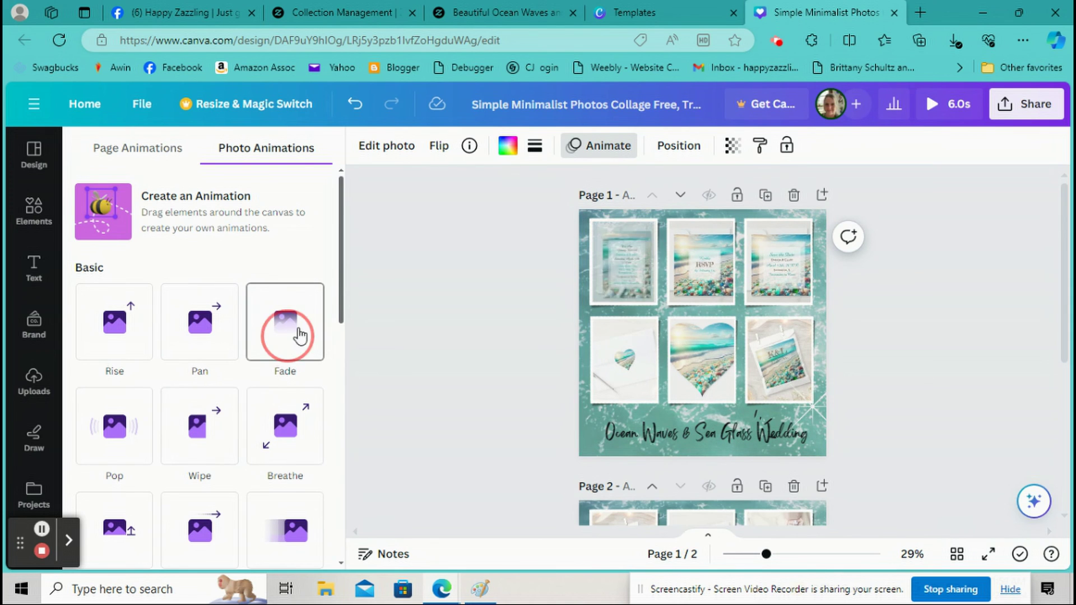
pyautogui.click(293, 334)
pyautogui.click(700, 248)
pyautogui.click(287, 272)
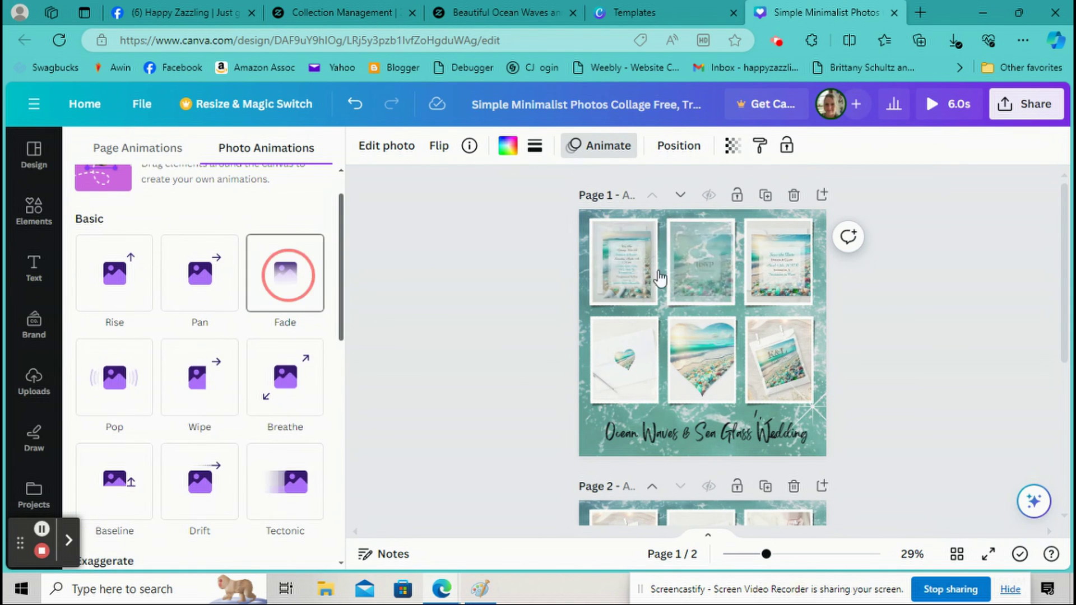
pyautogui.click(783, 259)
pyautogui.click(295, 261)
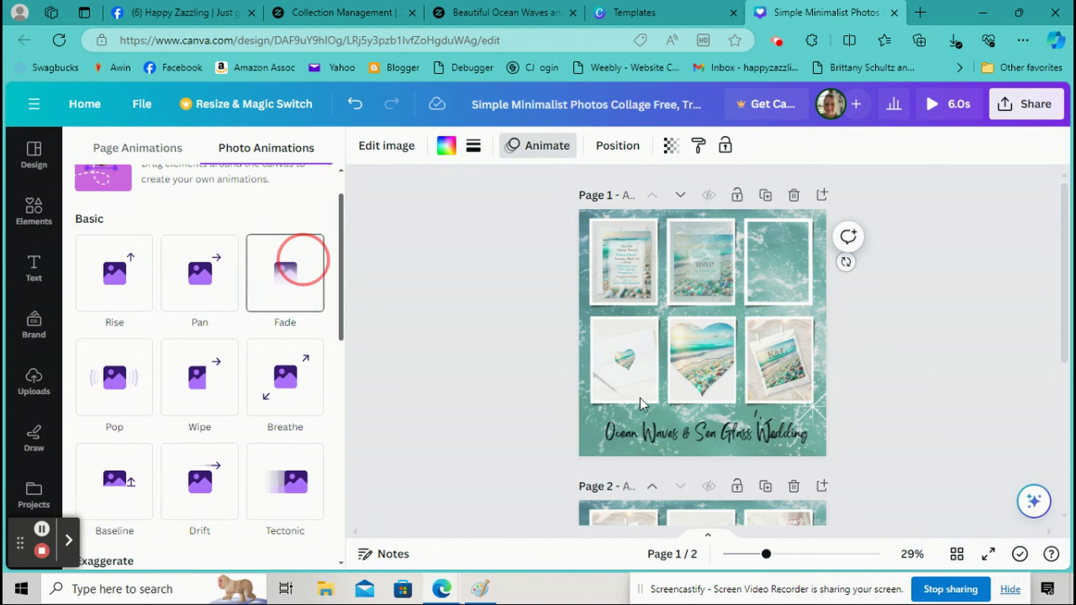
pyautogui.click(640, 368)
pyautogui.click(309, 301)
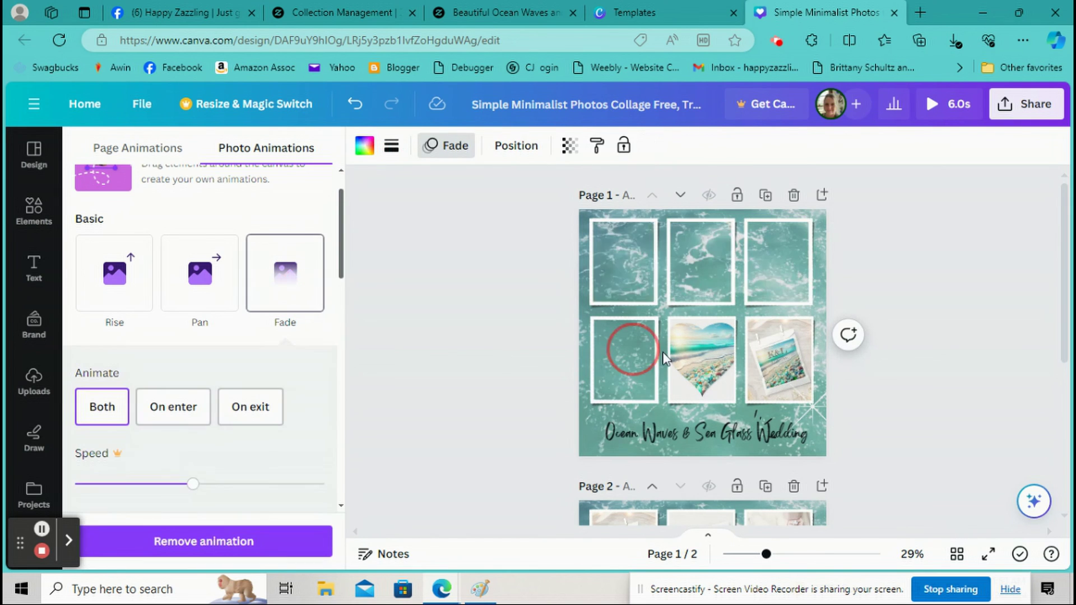
pyautogui.click(714, 362)
pyautogui.click(295, 280)
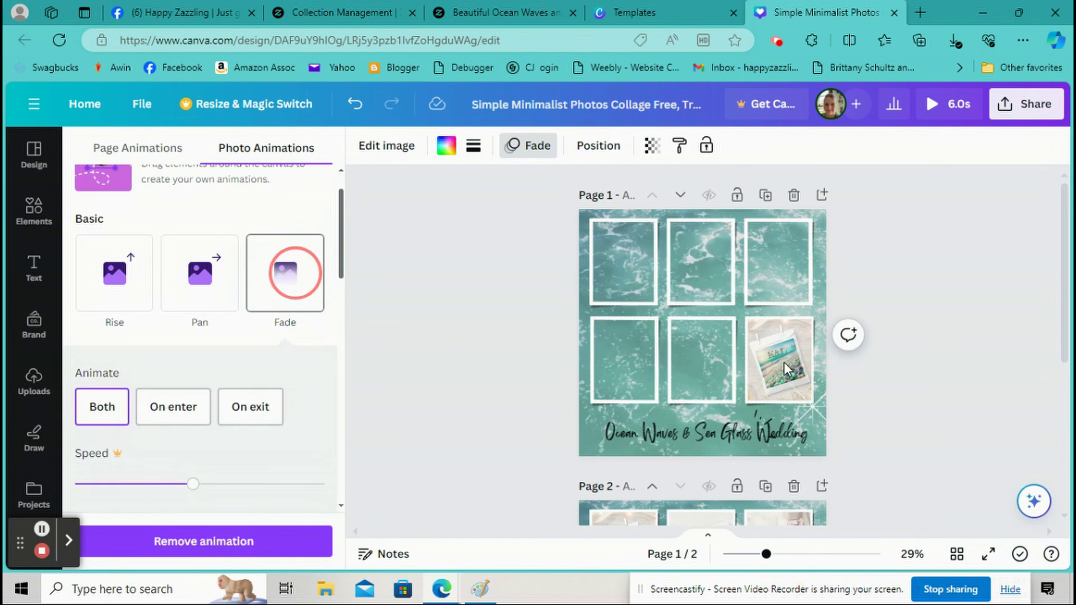
pyautogui.click(776, 354)
pyautogui.click(299, 280)
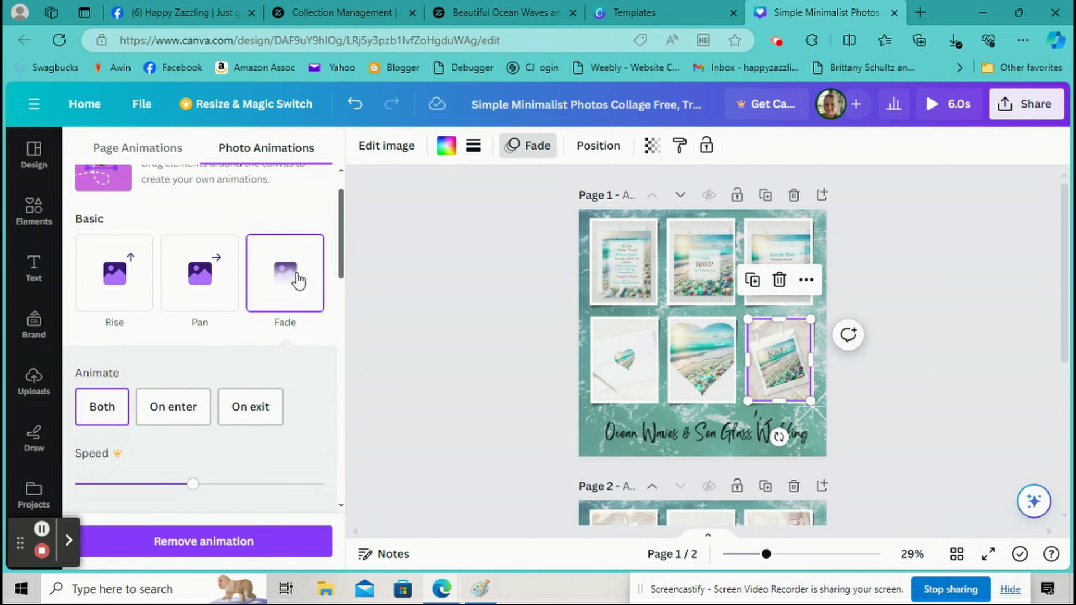
# Apply the Fade animation to the photos on page 2.
pyautogui.scroll(-3, 710, 363)
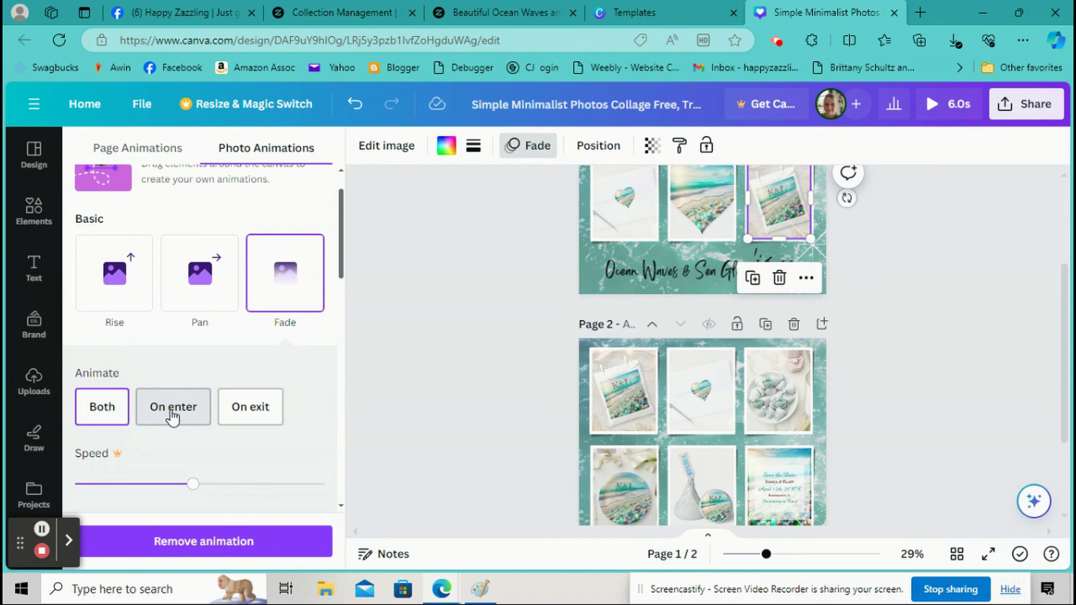
pyautogui.click(642, 411)
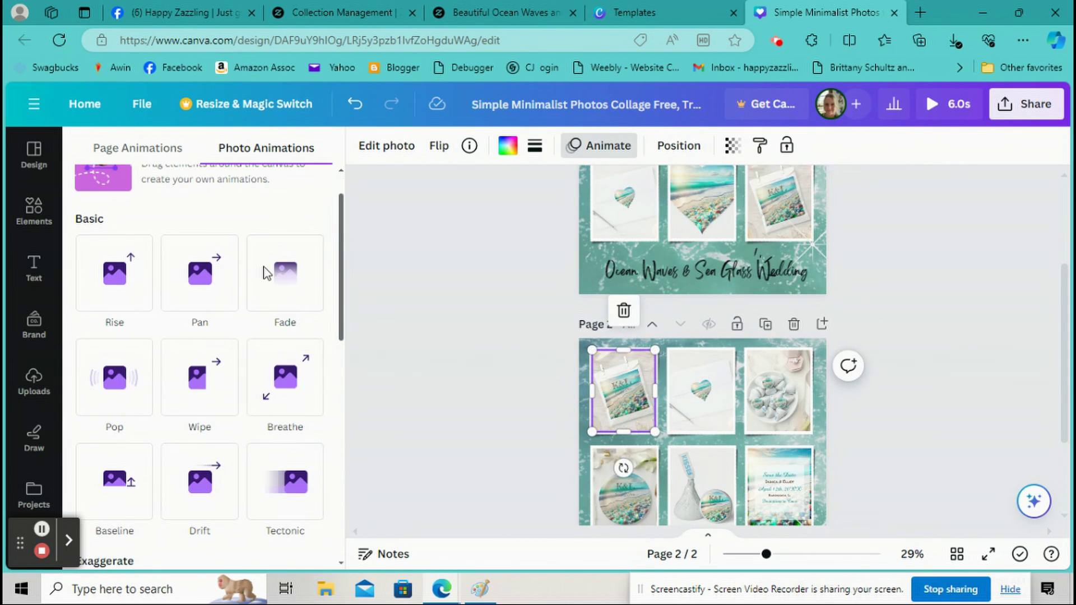
pyautogui.click(280, 273)
pyautogui.click(699, 386)
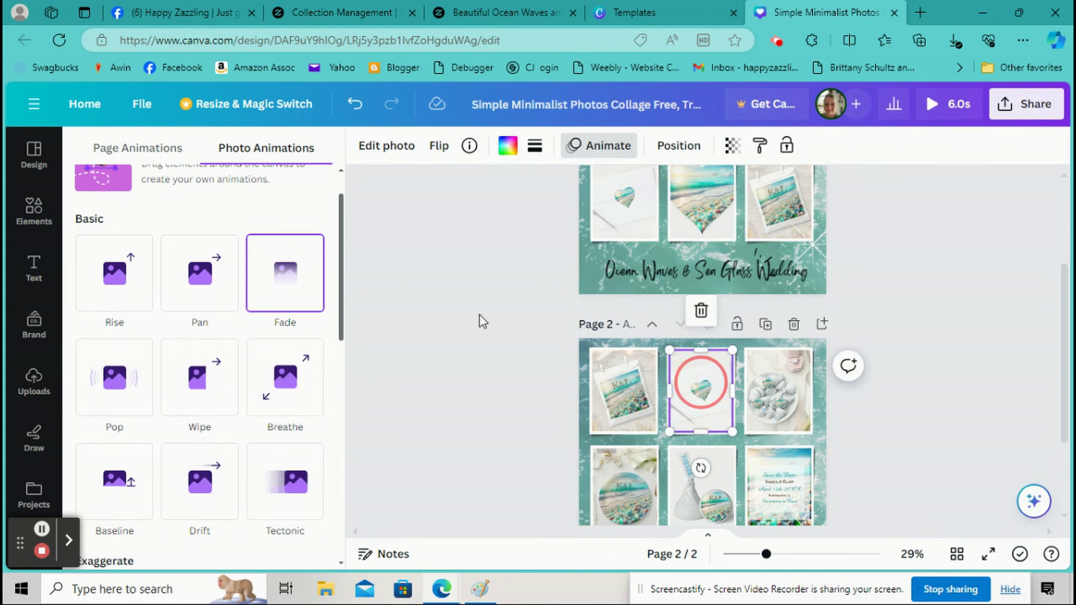
pyautogui.click(271, 273)
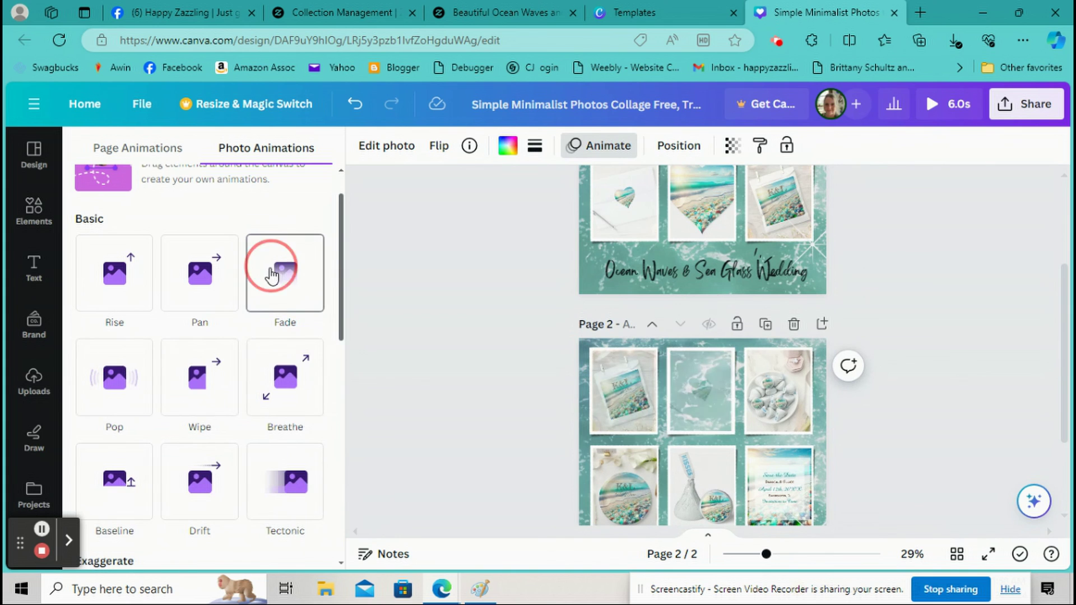
pyautogui.click(766, 401)
pyautogui.click(278, 245)
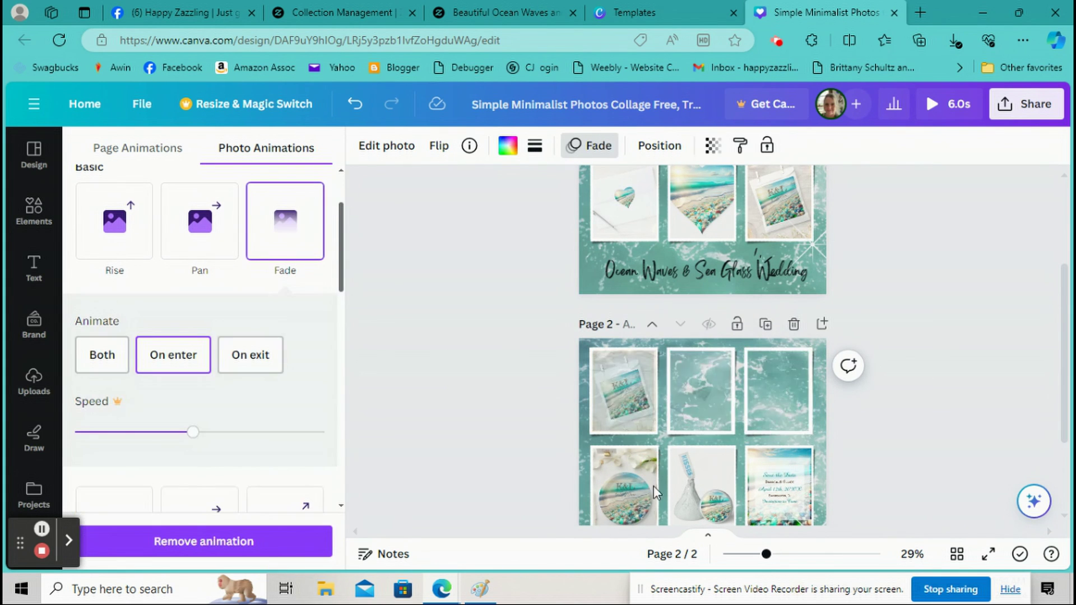
pyautogui.click(286, 243)
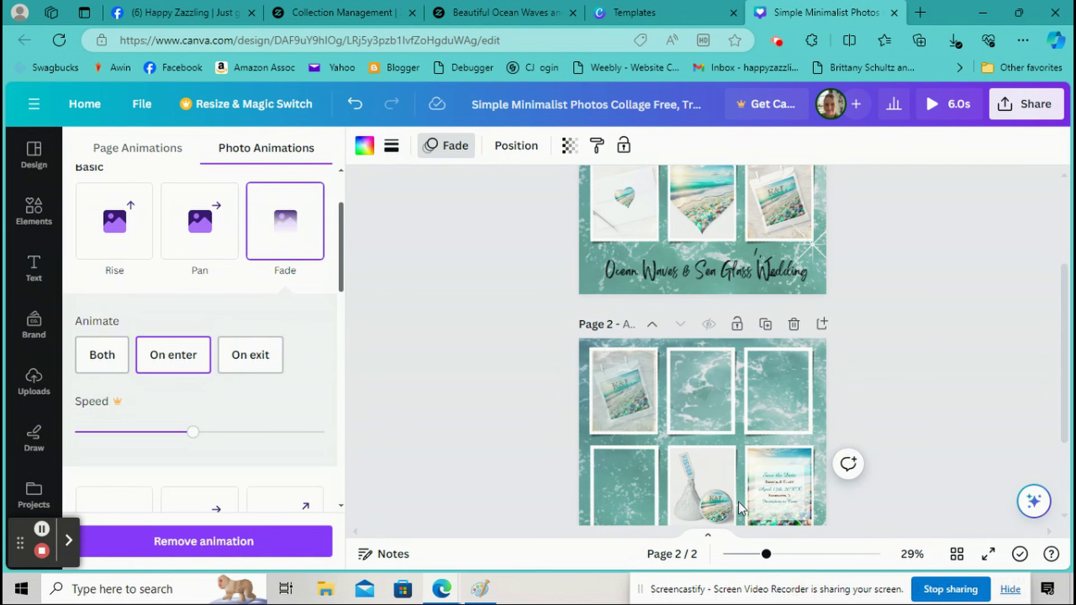
pyautogui.click(696, 470)
pyautogui.click(285, 231)
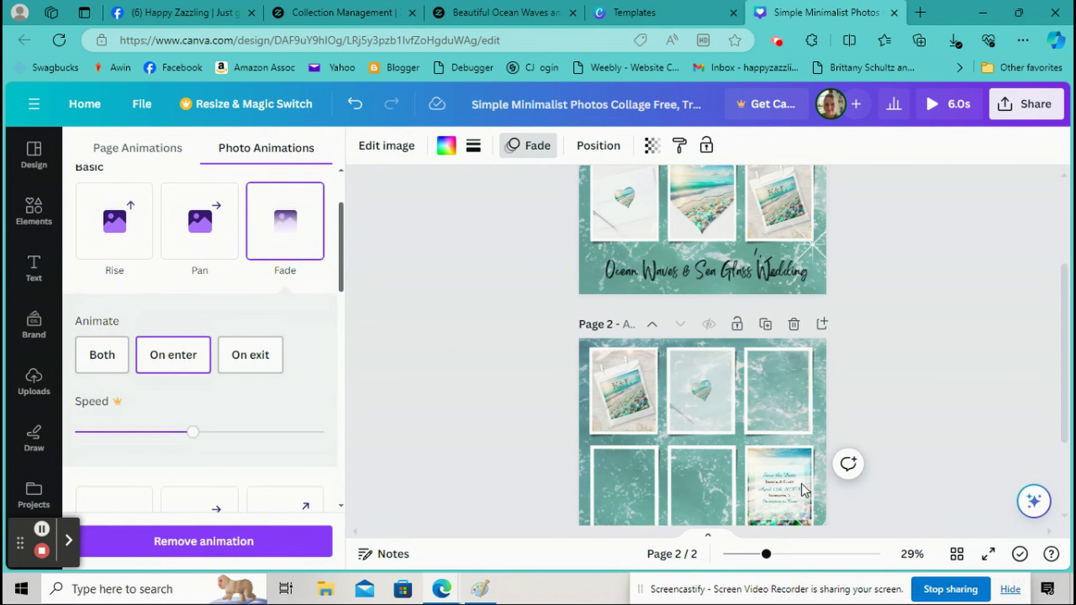
pyautogui.click(531, 211)
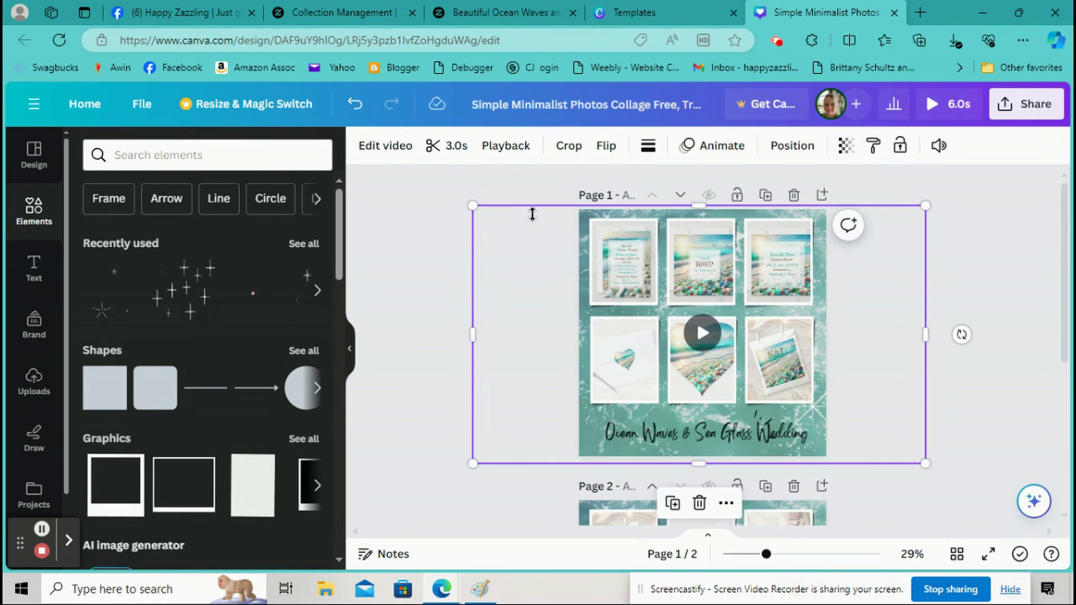
# Browse the background video's animation options without applying one, then preview the 6.0s design.
pyautogui.click(723, 146)
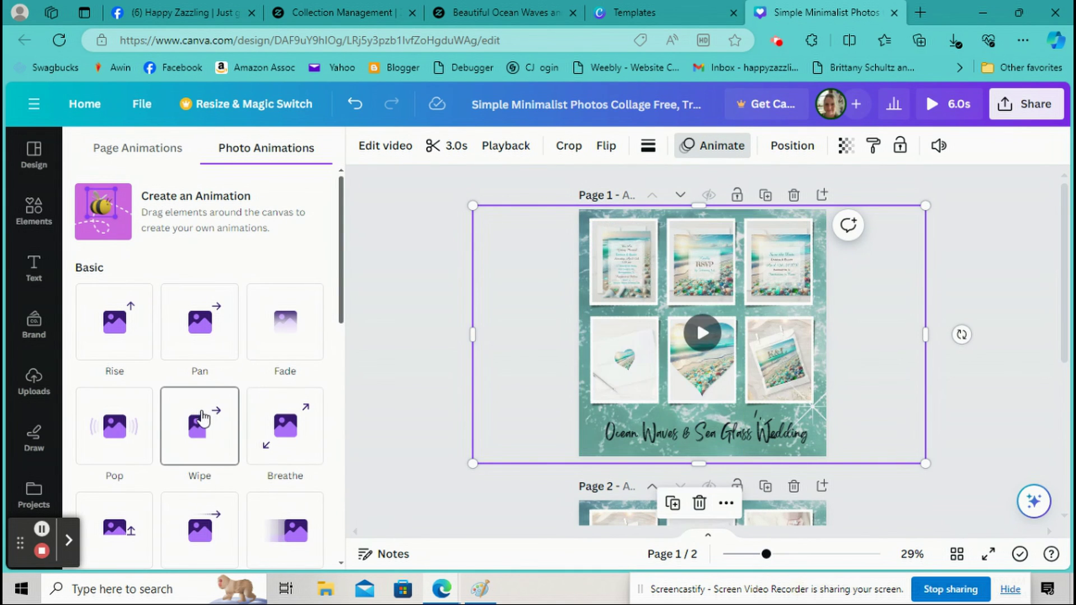
pyautogui.scroll(-3, 205, 415)
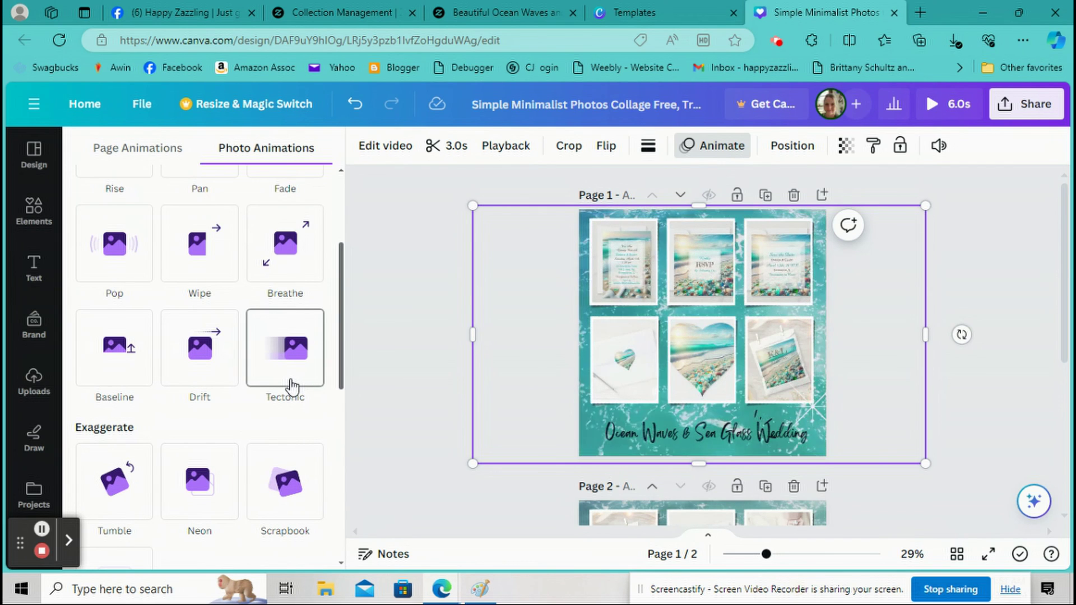
pyautogui.click(1003, 219)
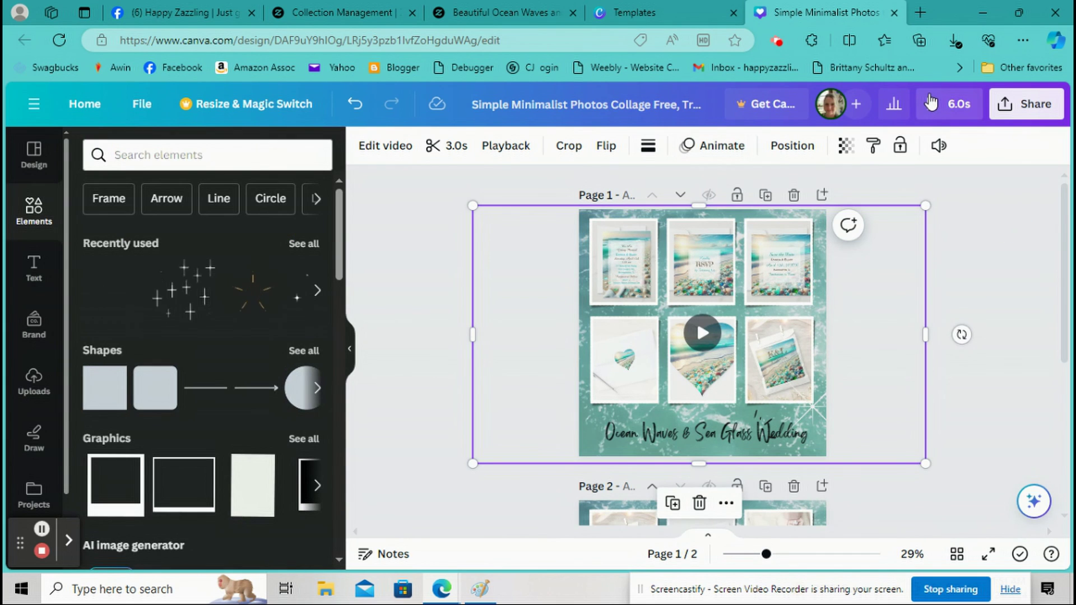
pyautogui.click(933, 104)
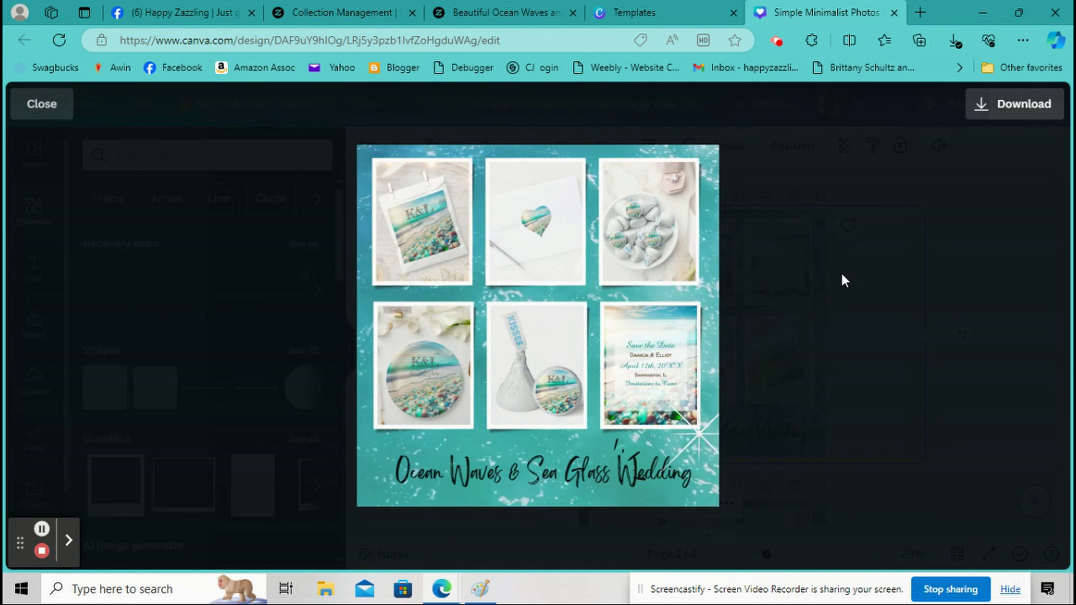
# Download both pages of the design as an MP4 video.
pyautogui.click(1008, 109)
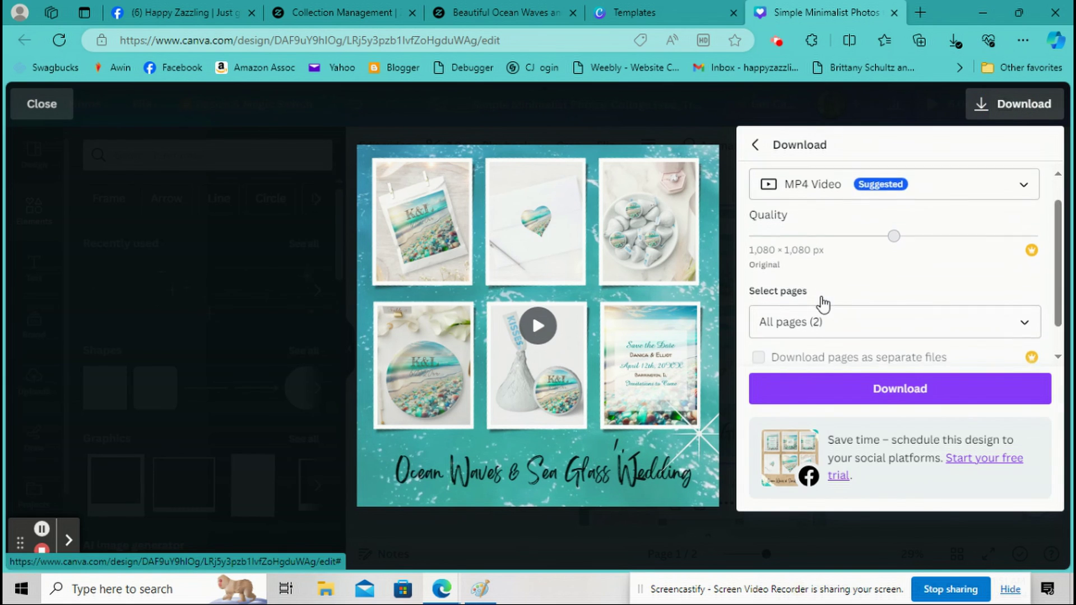
pyautogui.scroll(-1, 822, 303)
pyautogui.click(903, 391)
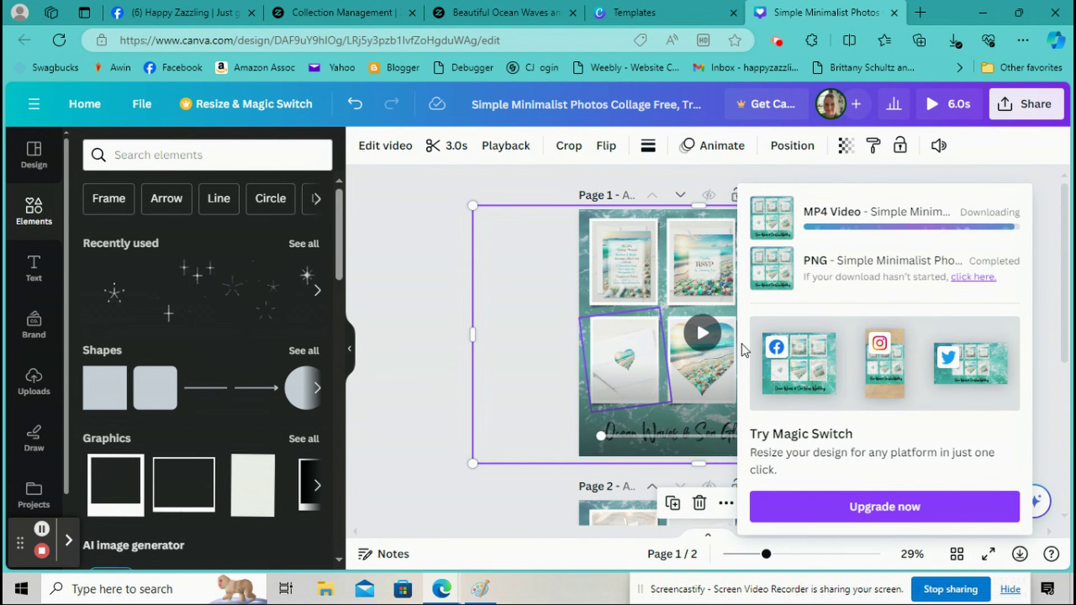
pyautogui.click(419, 211)
# Open the Zazzle collection's Media Manager and choose to add new media.
pyautogui.click(498, 12)
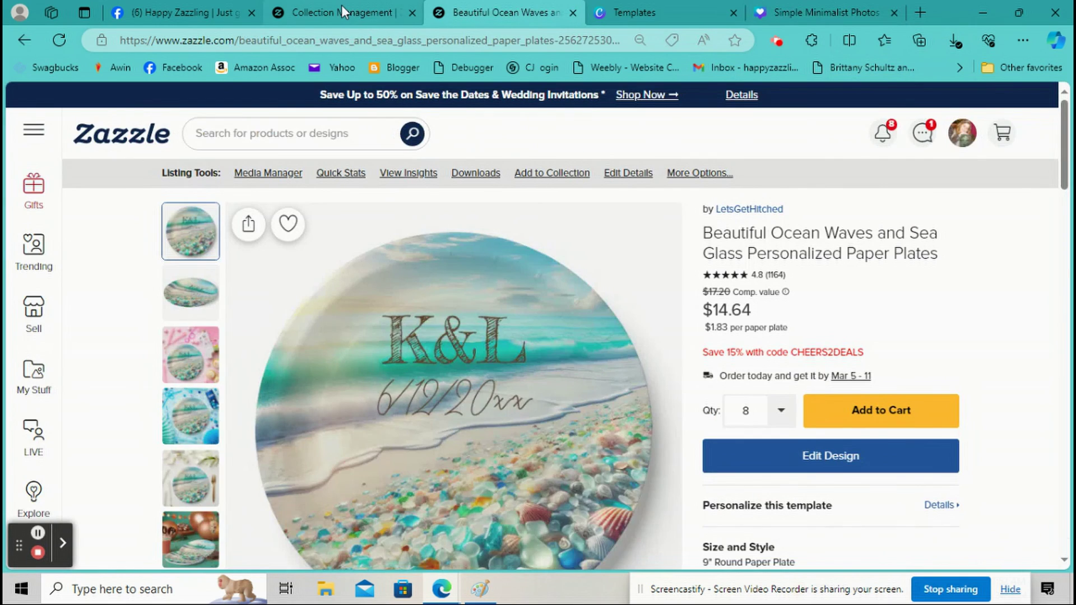
pyautogui.click(341, 7)
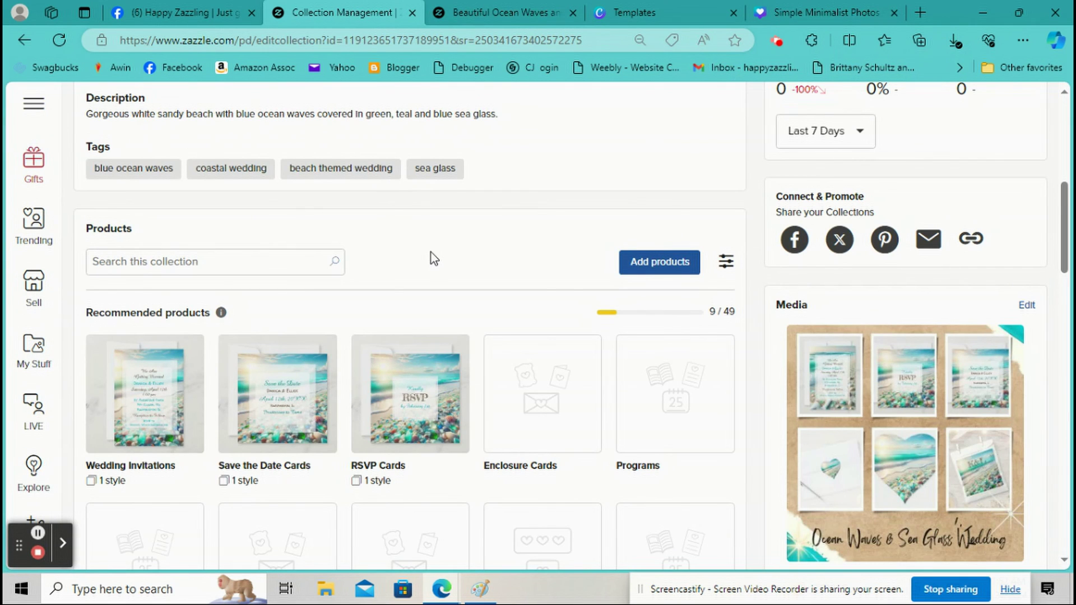
pyautogui.scroll(-1, 431, 252)
pyautogui.click(1025, 233)
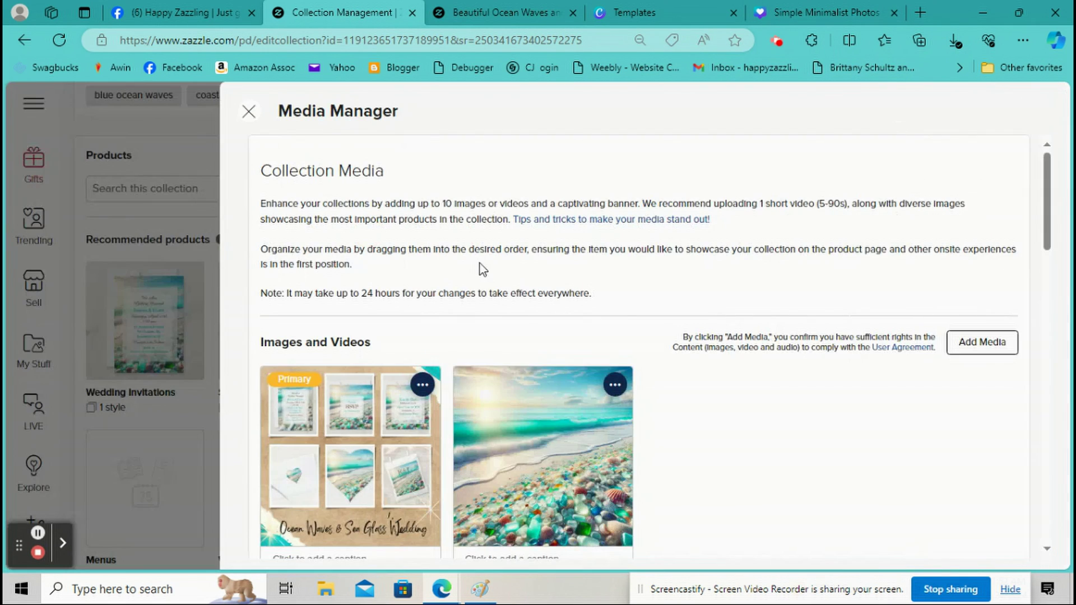
pyautogui.scroll(-1, 1006, 312)
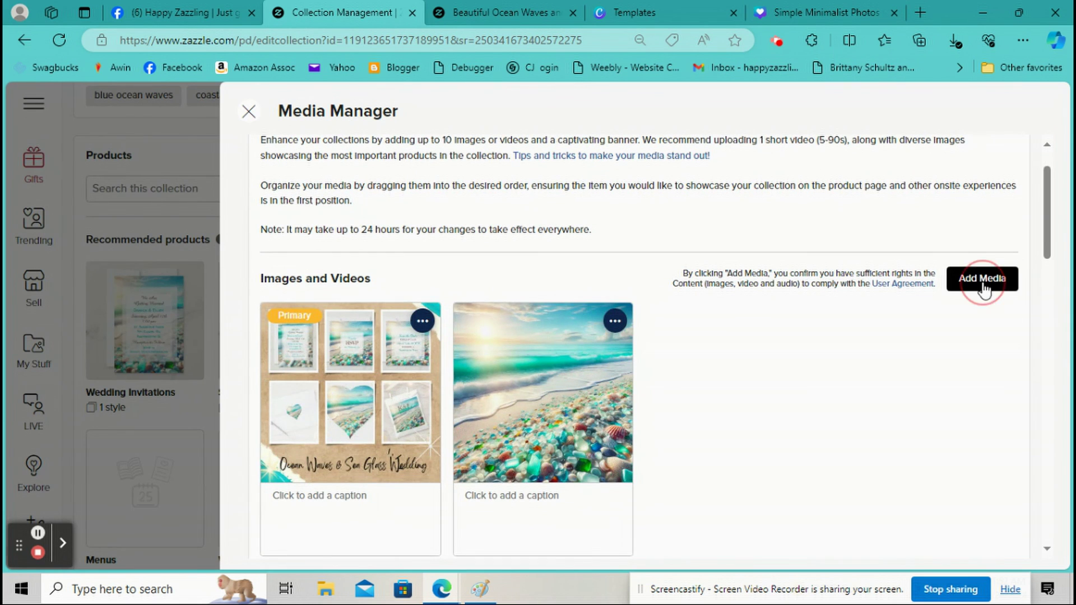
pyautogui.click(983, 290)
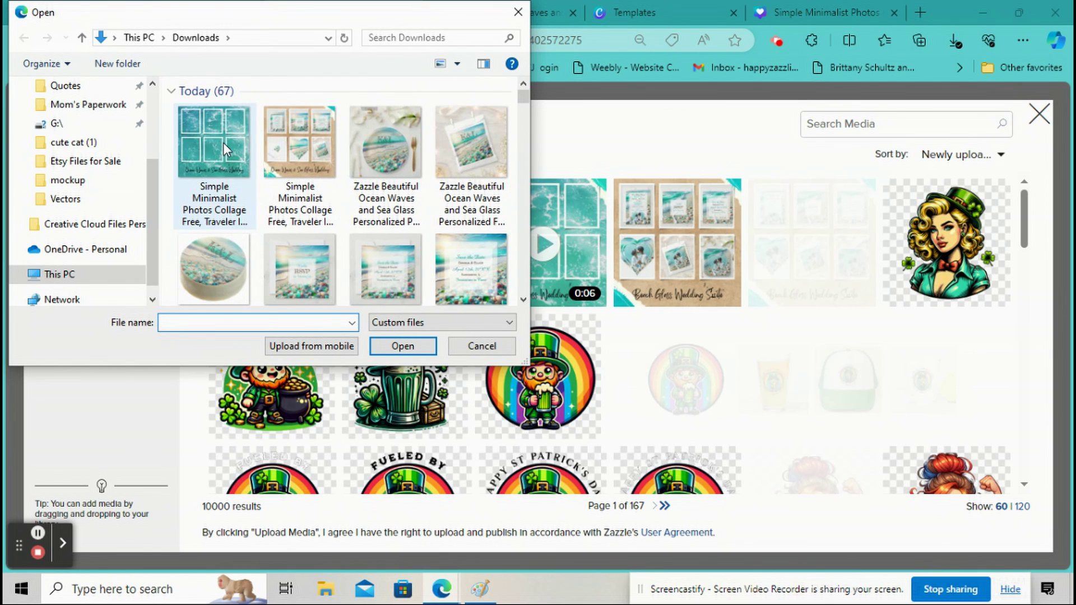
# Upload the collage MP4, retrying after the server error, and add it to the collection.
pyautogui.doubleClick(223, 142)
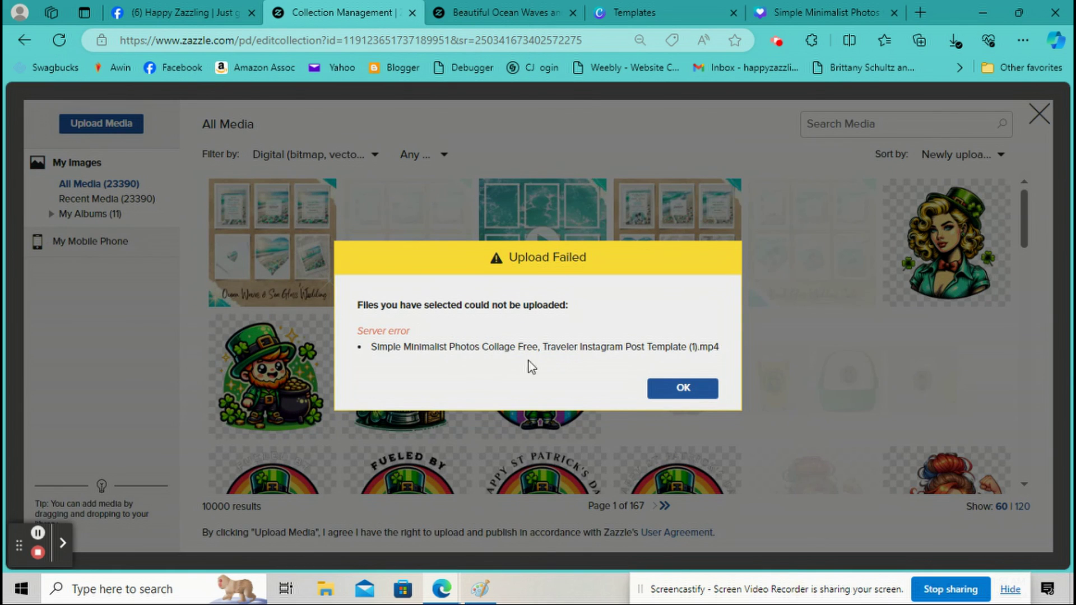
pyautogui.click(694, 388)
pyautogui.click(115, 121)
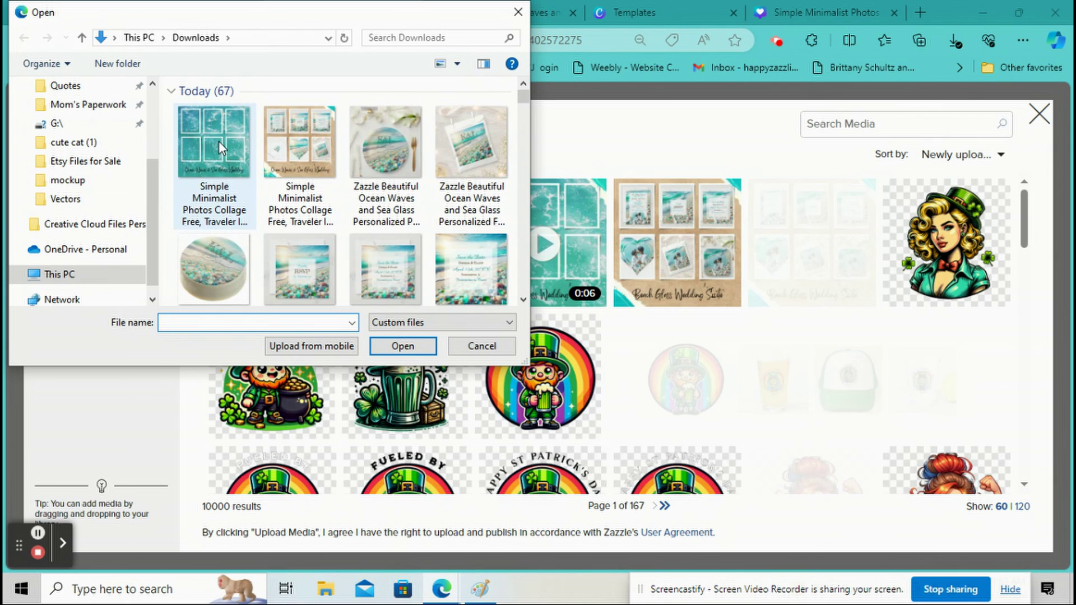
pyautogui.doubleClick(219, 142)
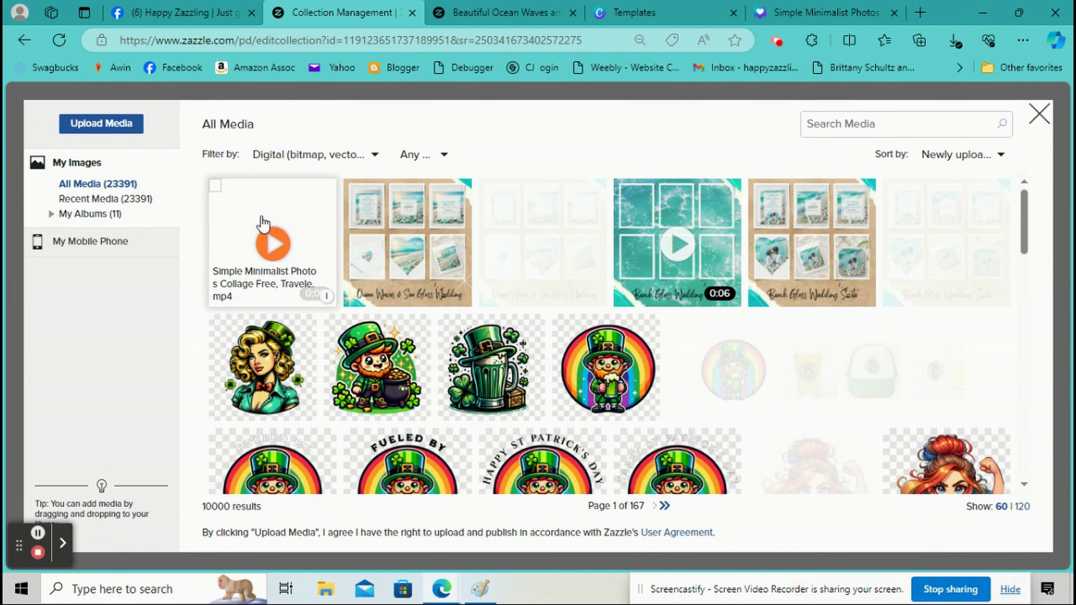
pyautogui.click(261, 217)
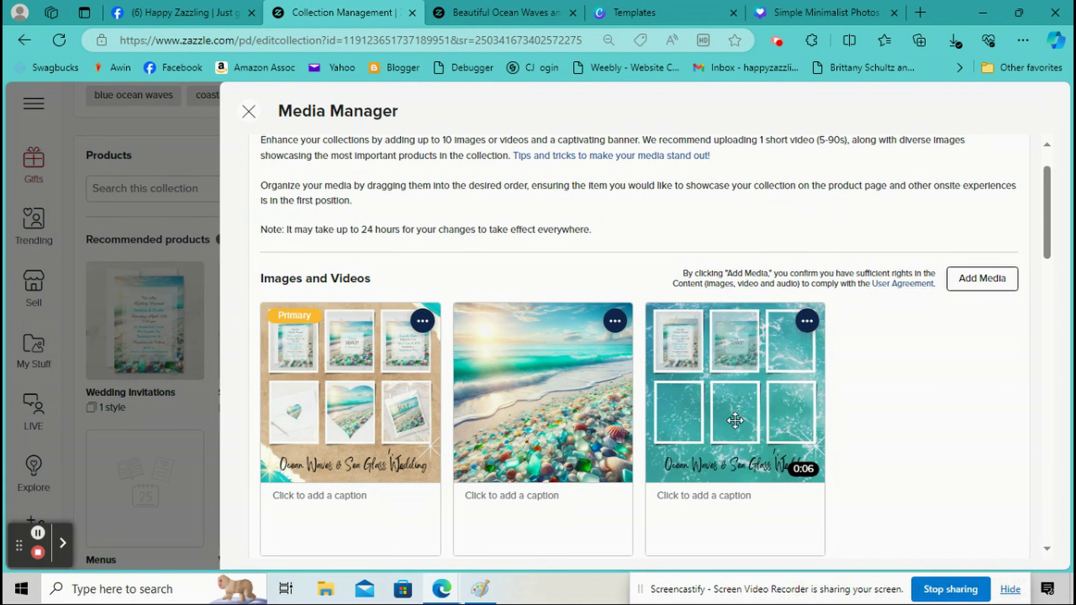
# Move the 0:06 collage video to second position and close the Media Manager.
pyautogui.moveTo(687, 392); pyautogui.dragTo(558, 389)
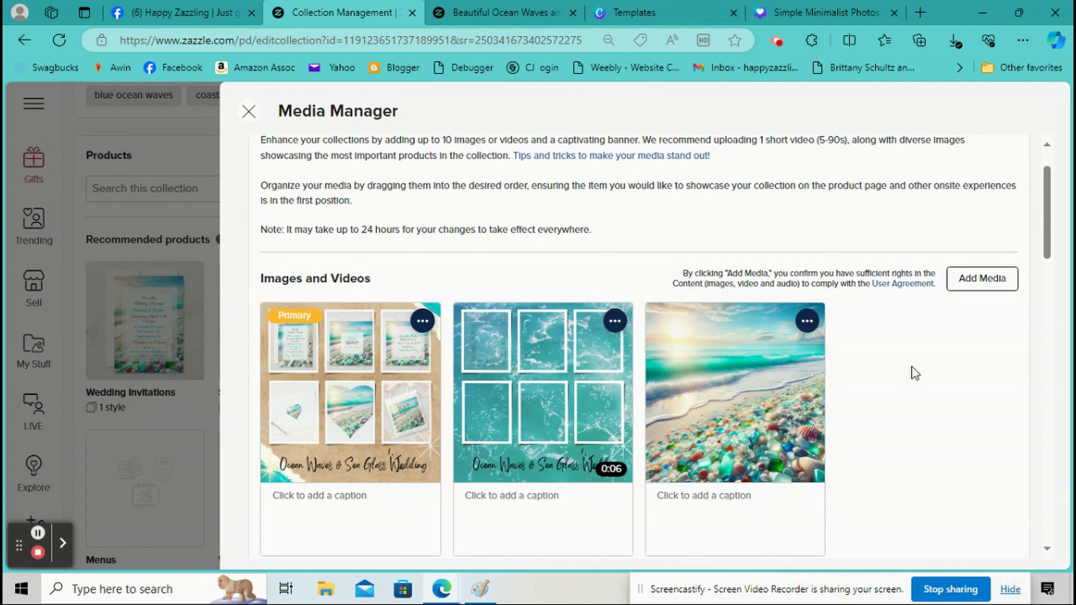
pyautogui.scroll(-3, 912, 370)
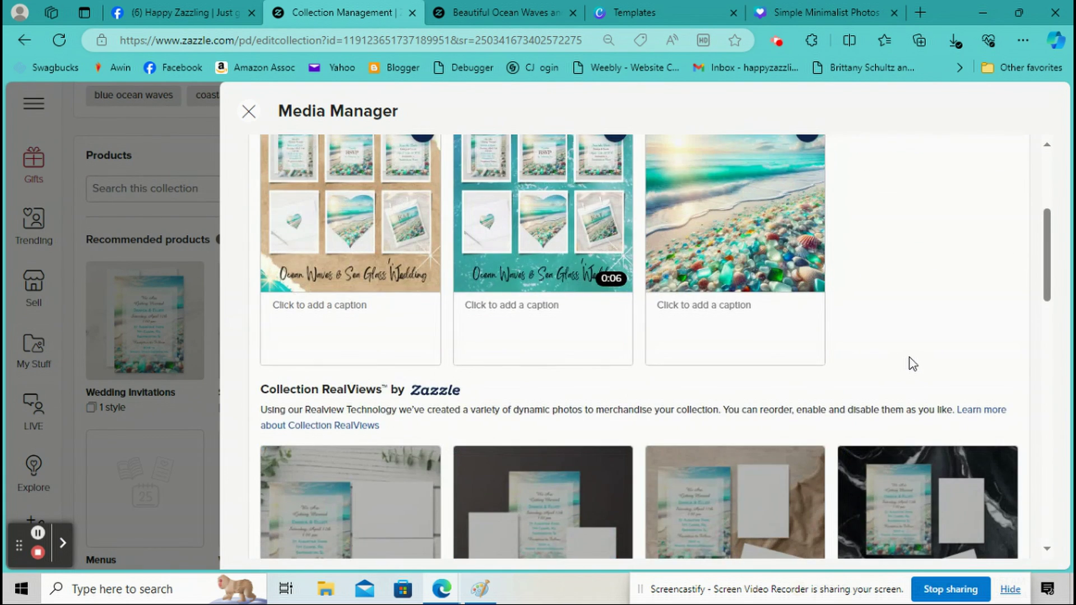
pyautogui.scroll(5, 729, 325)
pyautogui.click(250, 121)
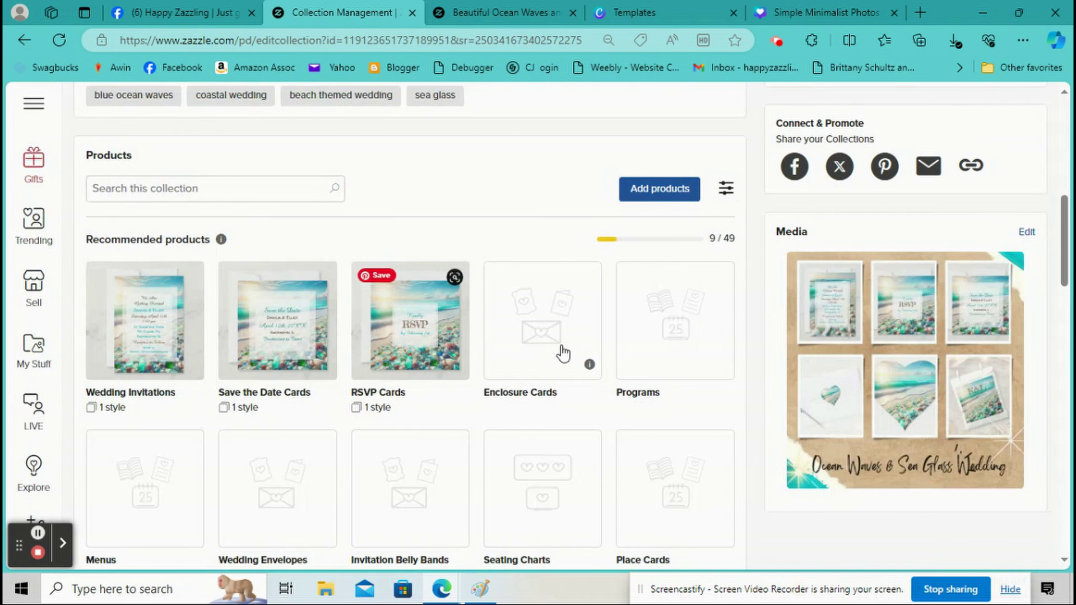
# Open the Save the Date Cards group and its save-the-date card product page.
pyautogui.scroll(3, 764, 268)
pyautogui.scroll(-2, 764, 268)
pyautogui.scroll(-1, 764, 267)
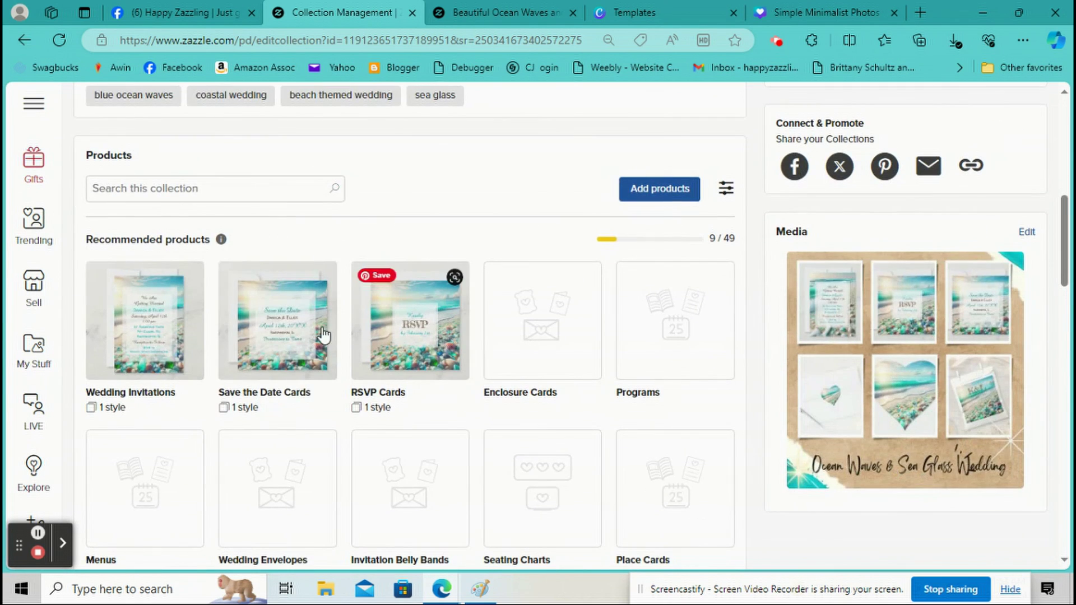
pyautogui.click(243, 395)
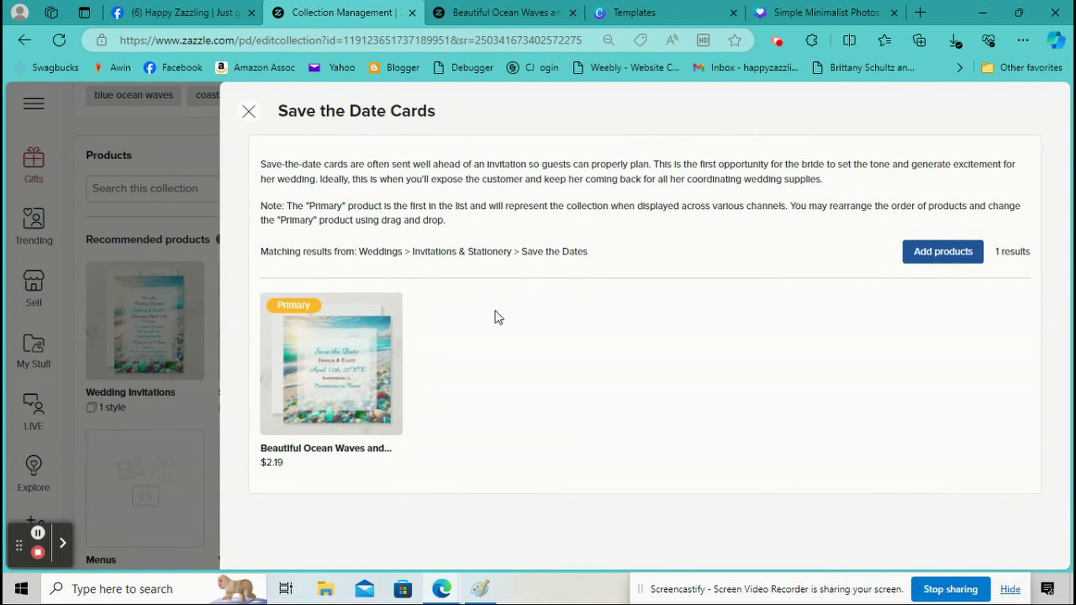
pyautogui.click(338, 451)
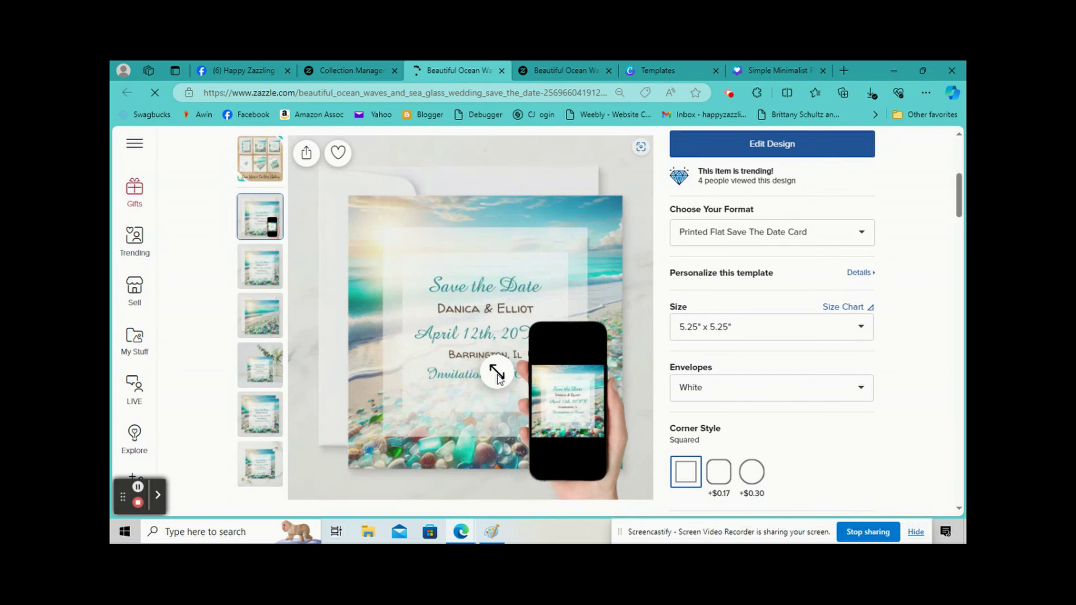
# Play the collage video in the 'Shop this wedding suite' section.
pyautogui.scroll(-5, 495, 376)
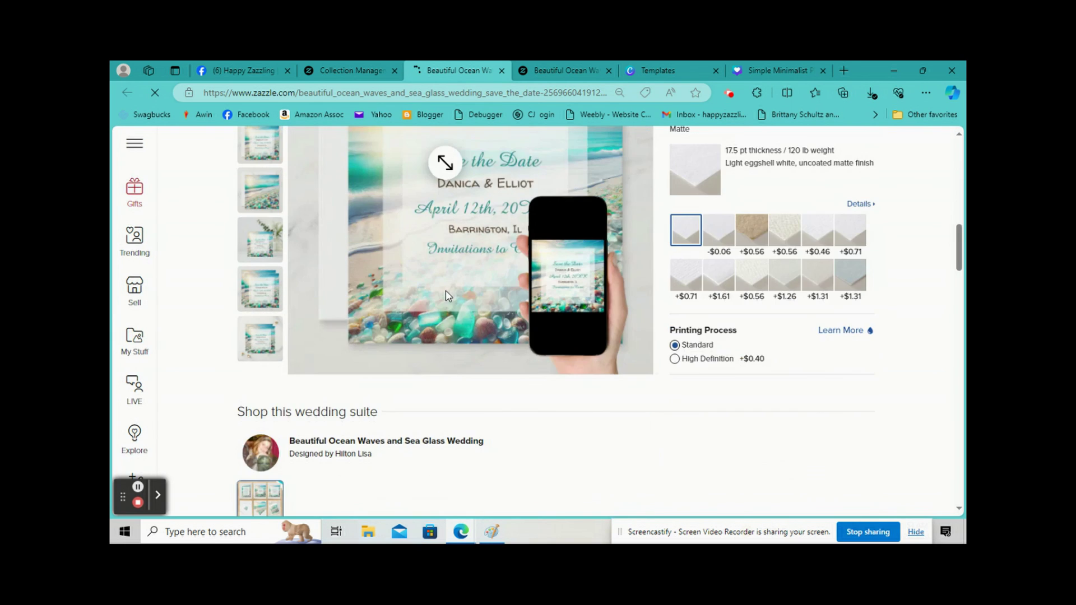
pyautogui.scroll(3, 467, 263)
pyautogui.scroll(-8, 604, 325)
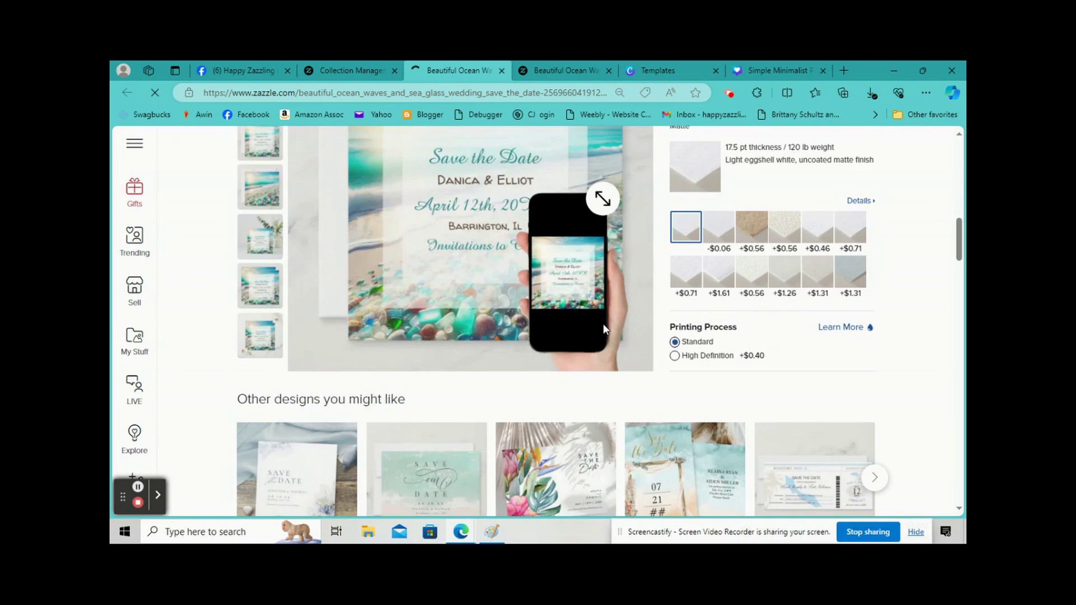
pyautogui.scroll(-3, 606, 328)
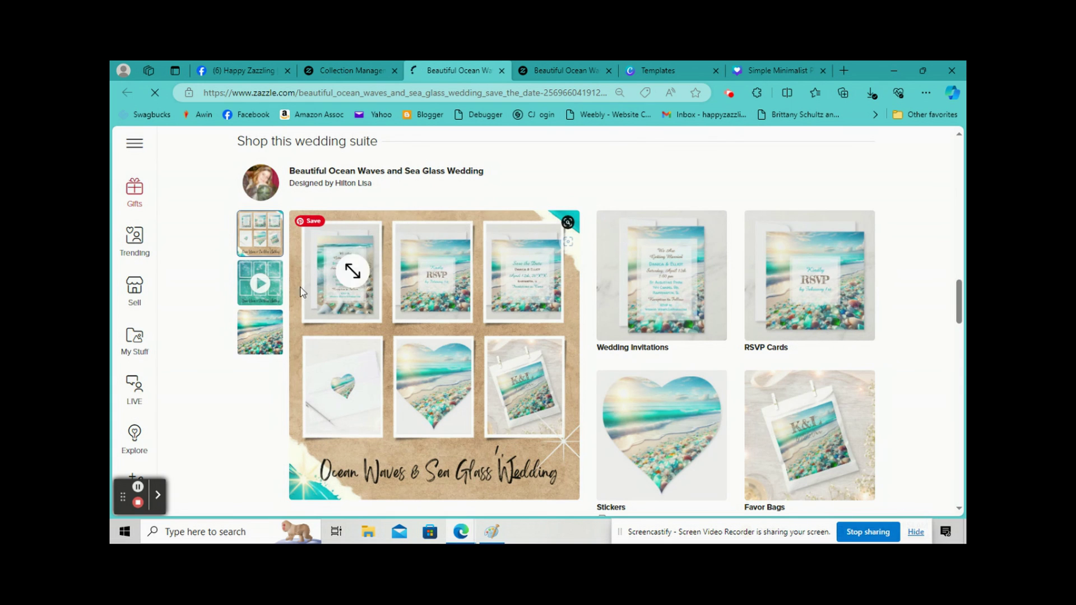
pyautogui.click(259, 286)
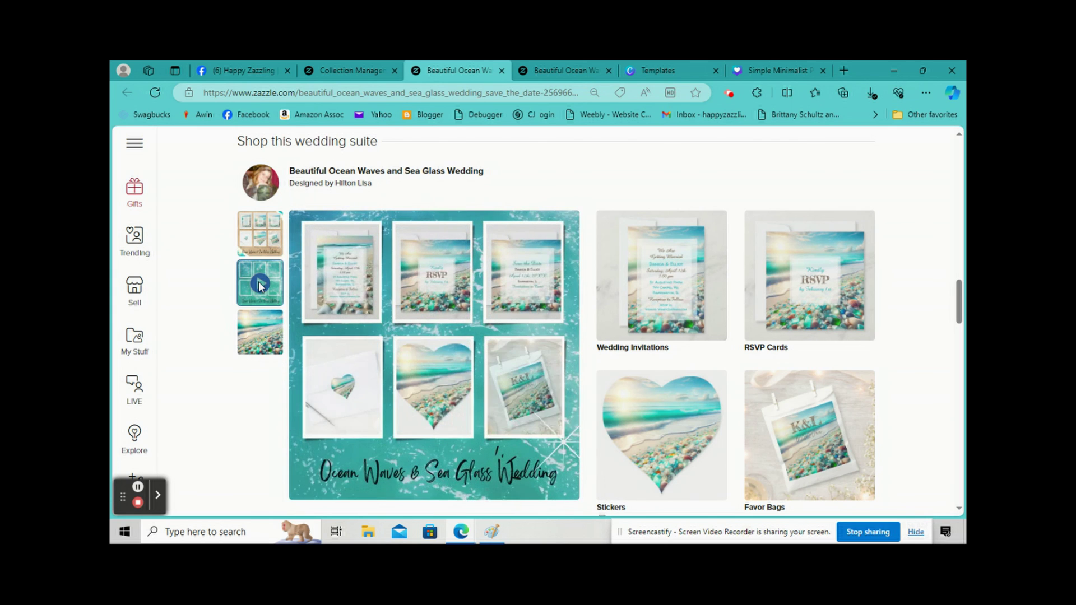
# Show all 10 suite products and open the sea glass heart sticker product.
pyautogui.scroll(-1, 259, 285)
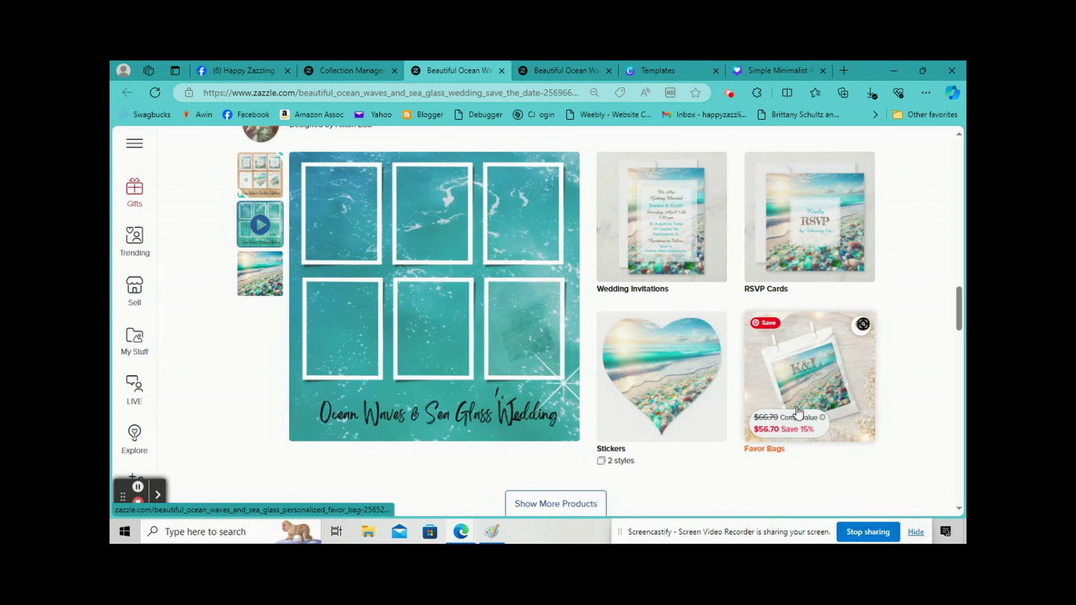
pyautogui.scroll(-1, 555, 446)
pyautogui.click(555, 445)
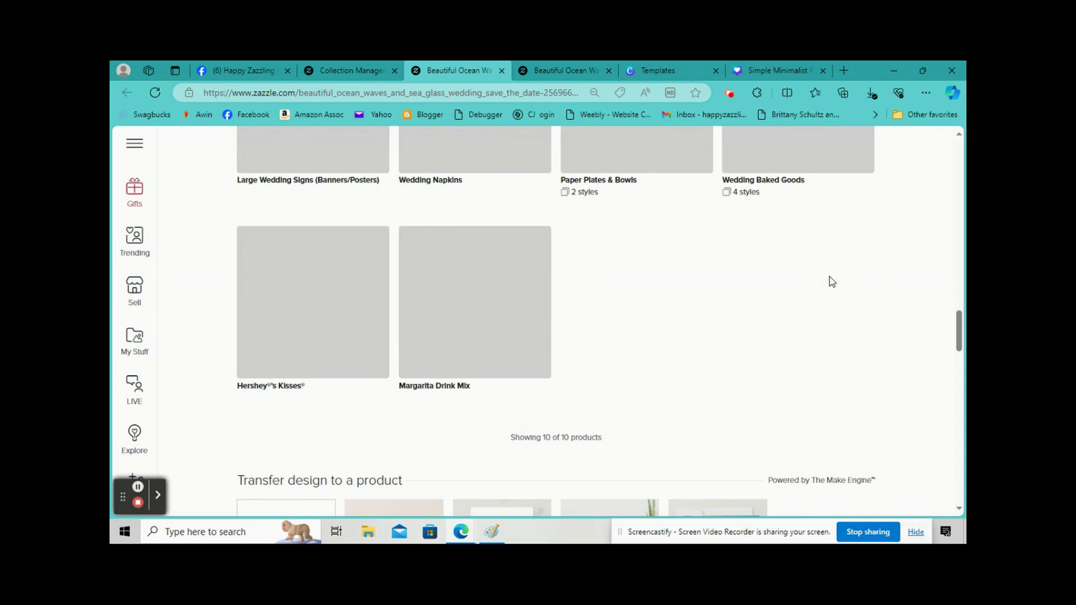
pyautogui.scroll(10, 836, 264)
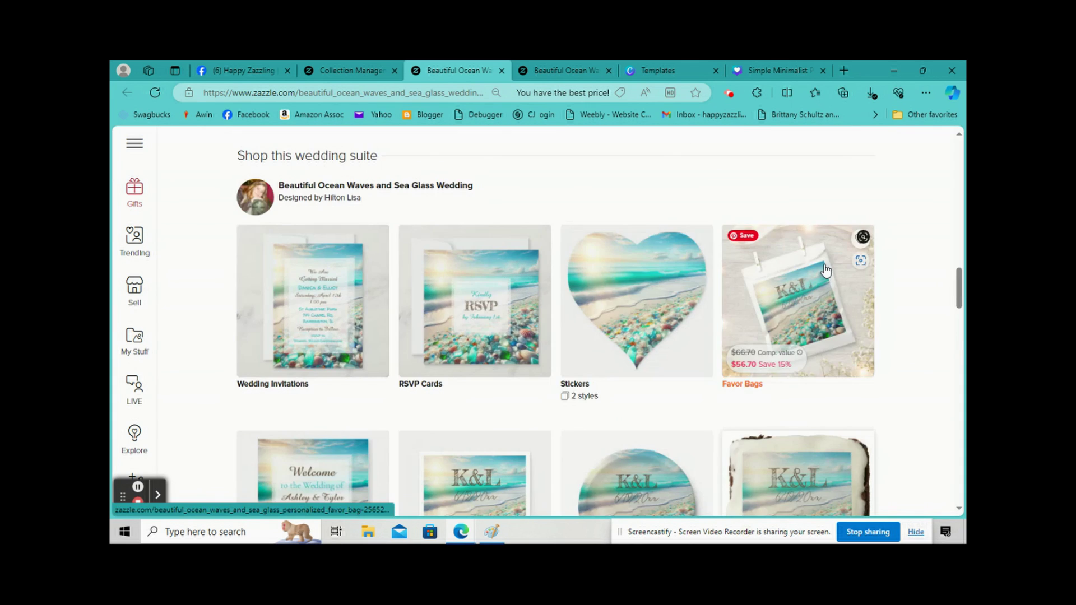
pyautogui.scroll(-8, 827, 270)
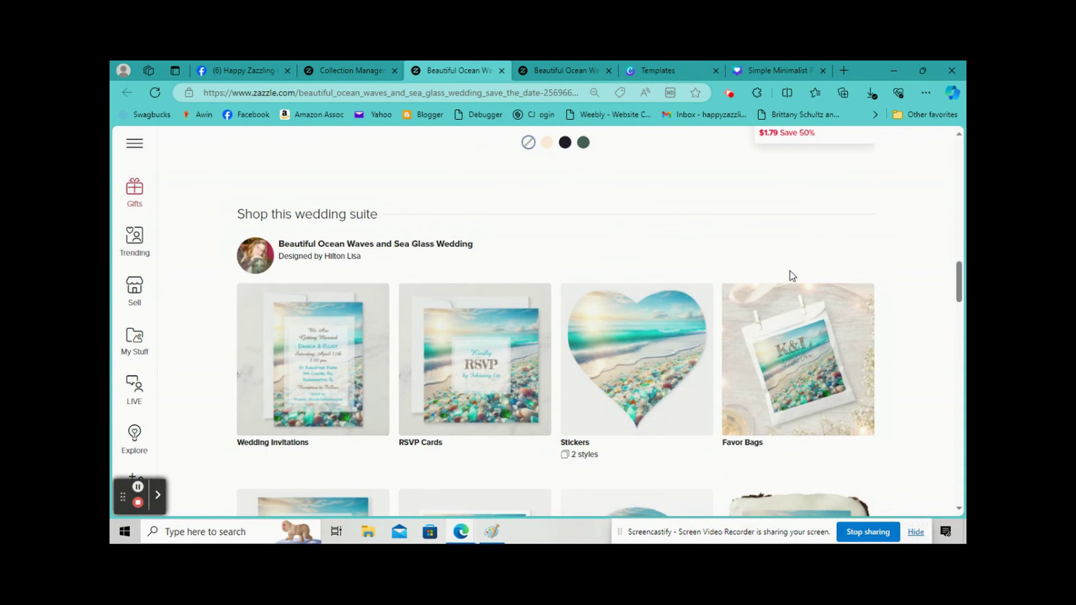
pyautogui.scroll(4, 789, 270)
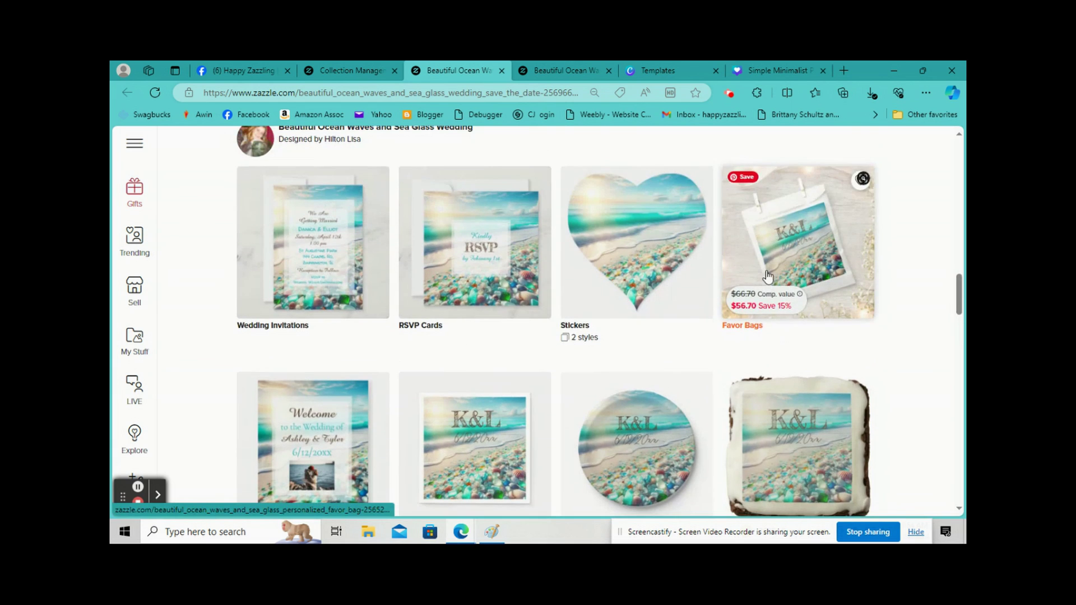
pyautogui.click(577, 326)
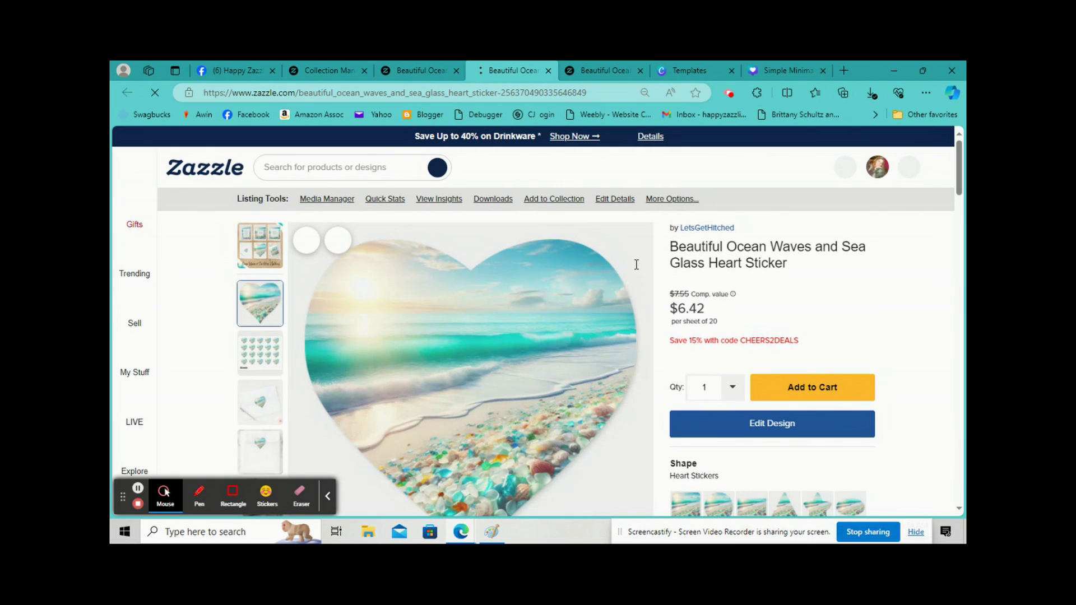
# From the save-the-date page, open the Pretty Blue Ocean Waves and Sea Glass Invitation in a new tab.
pyautogui.scroll(-2, 510, 279)
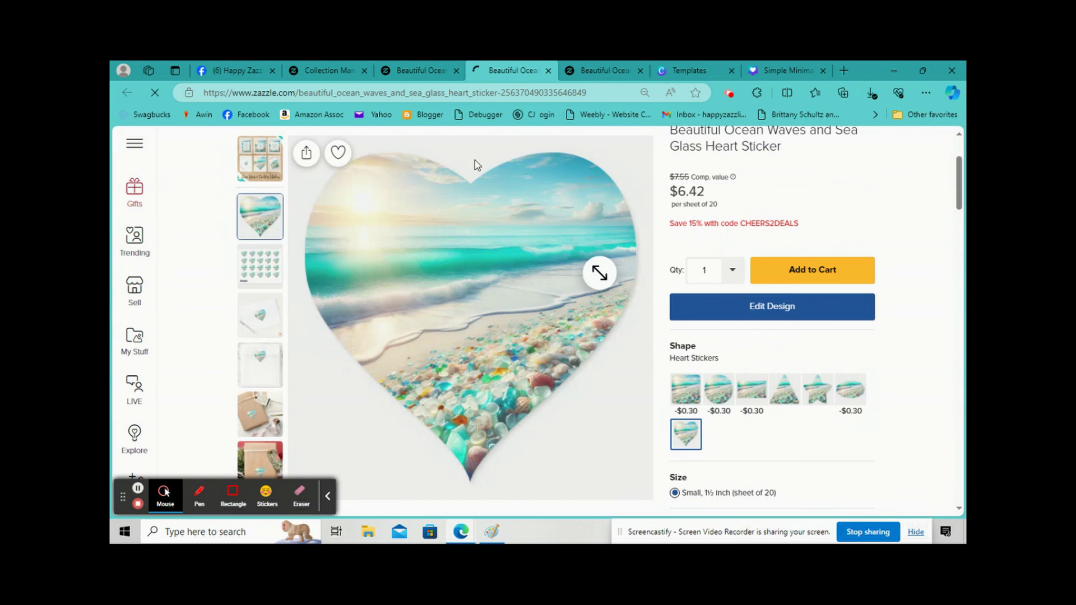
pyautogui.click(414, 73)
pyautogui.scroll(-1, 337, 280)
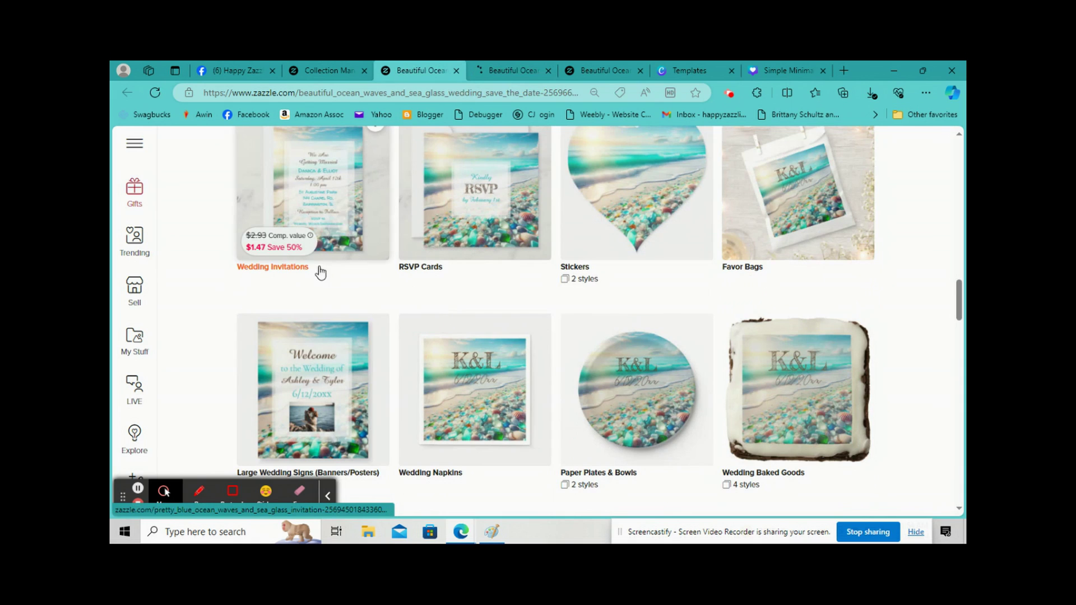
pyautogui.click(299, 269)
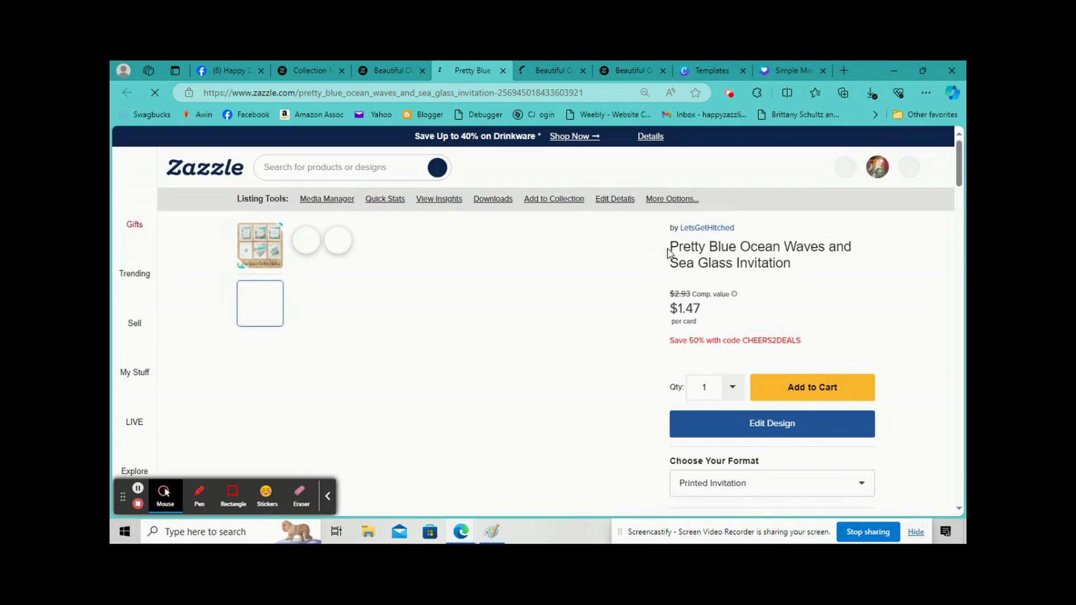
pyautogui.scroll(-2, 702, 240)
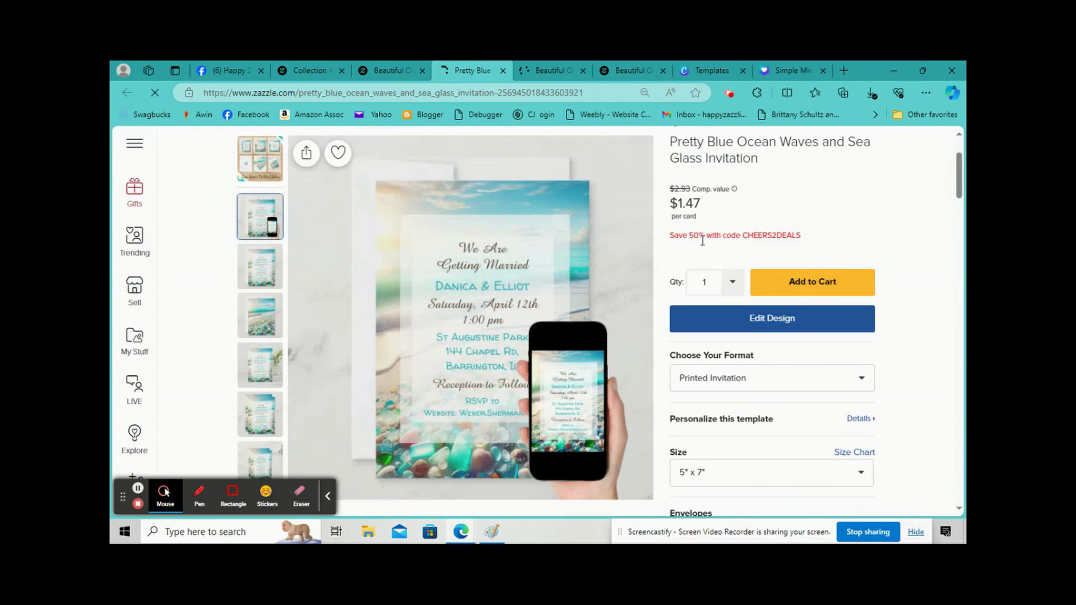